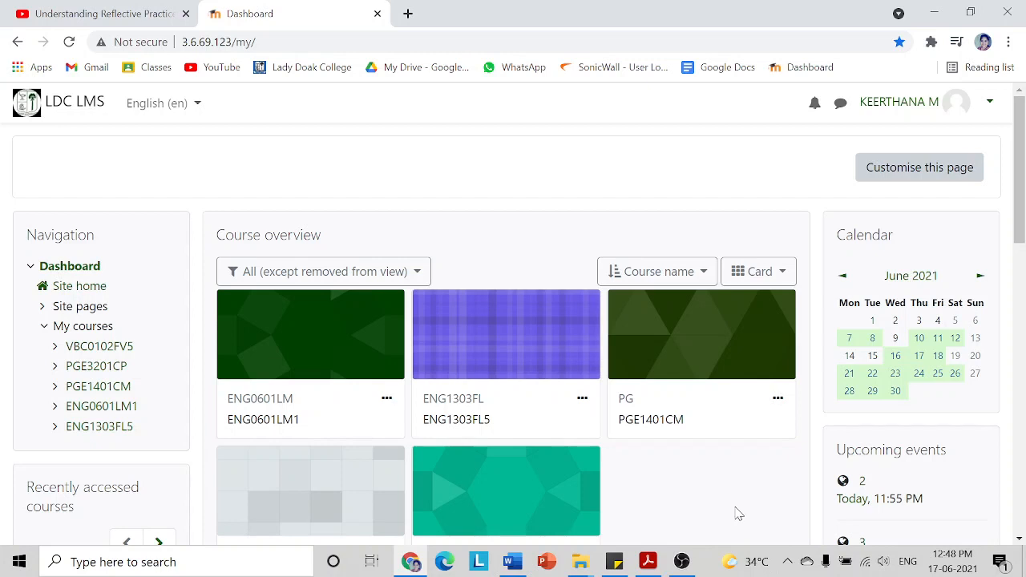
Open the ENG0601LM1 course and turn editing on.
click(274, 346)
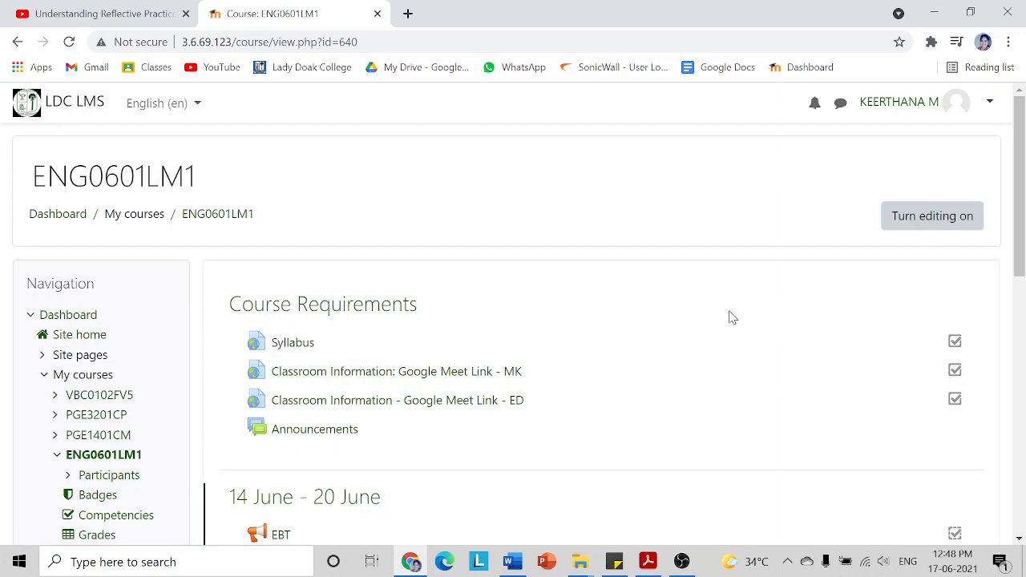
click(942, 229)
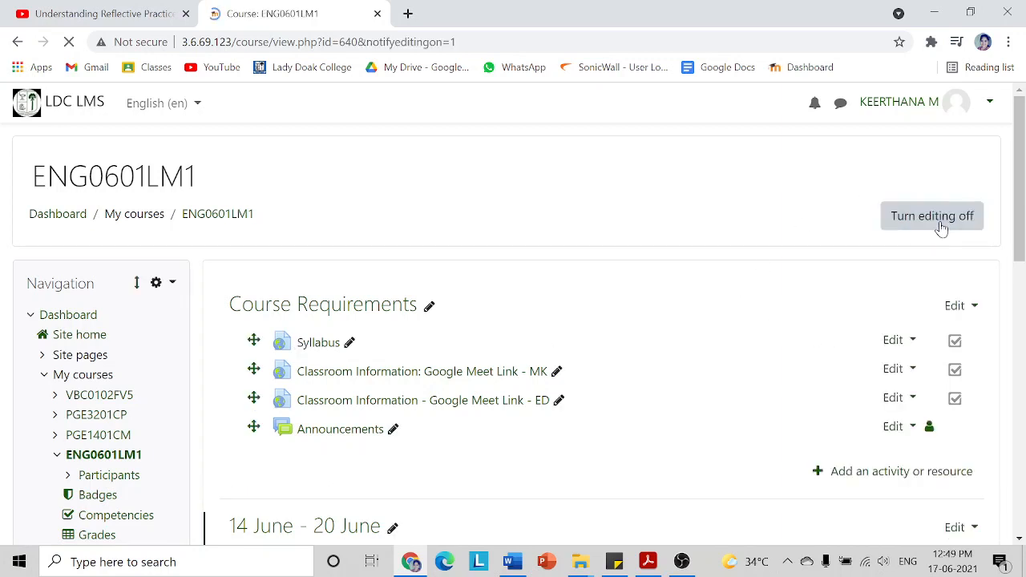
scroll(508, 353, down, 5)
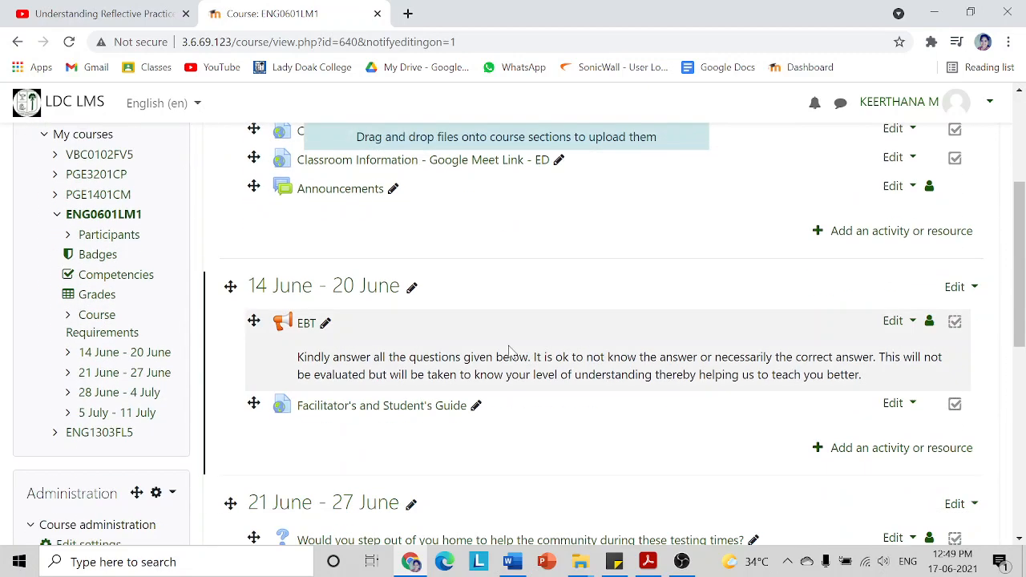
scroll(508, 352, down, 1)
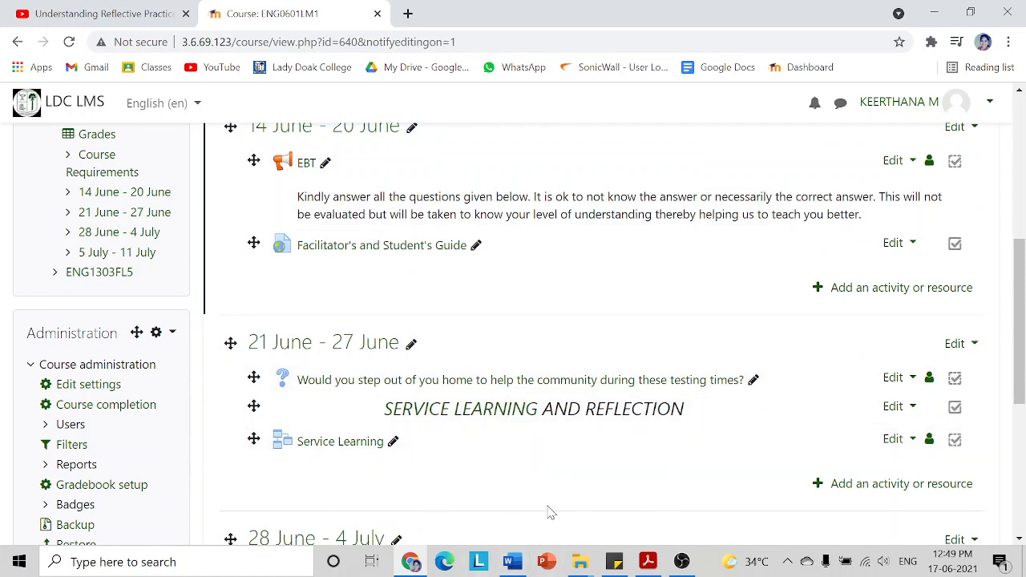
Switch to Word to look over the prepared text on reflection in service learning, and return to the course page in Chrome.
click(510, 560)
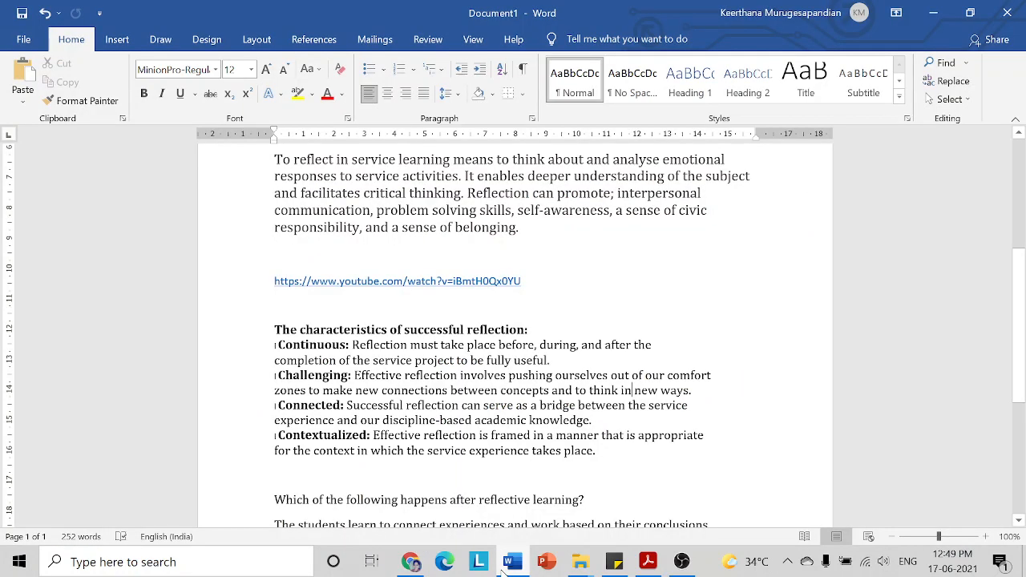
scroll(513, 328, up, 5)
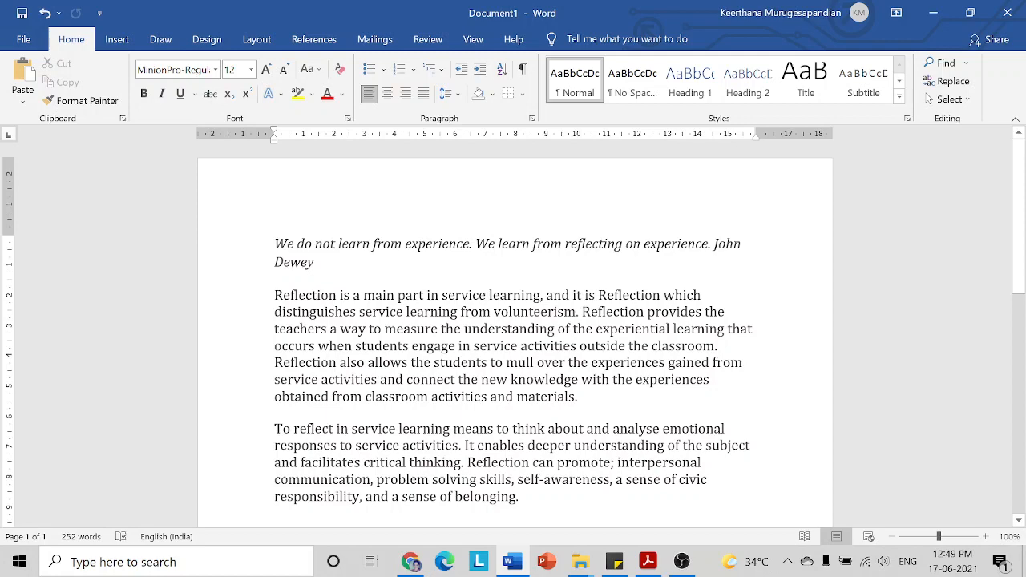
click(521, 564)
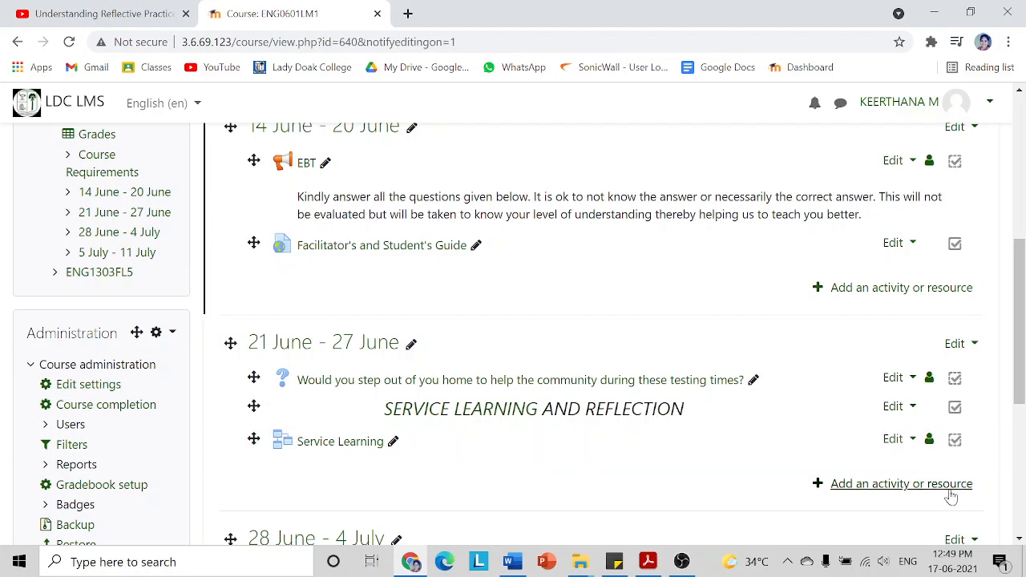
Add a Lesson activity to the 21 June - 27 June section and name it "Reflection in Service Learning".
click(919, 485)
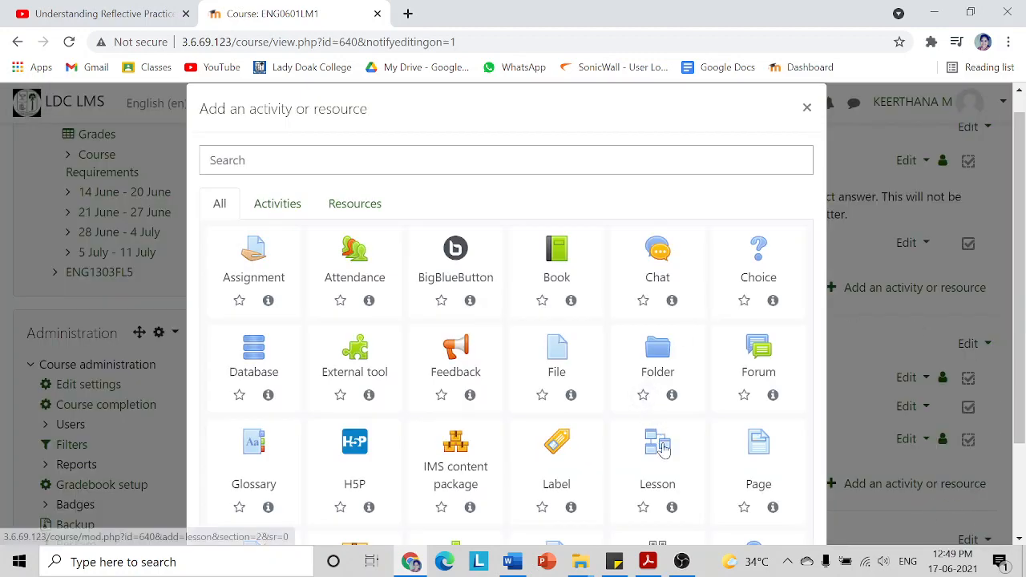
click(657, 444)
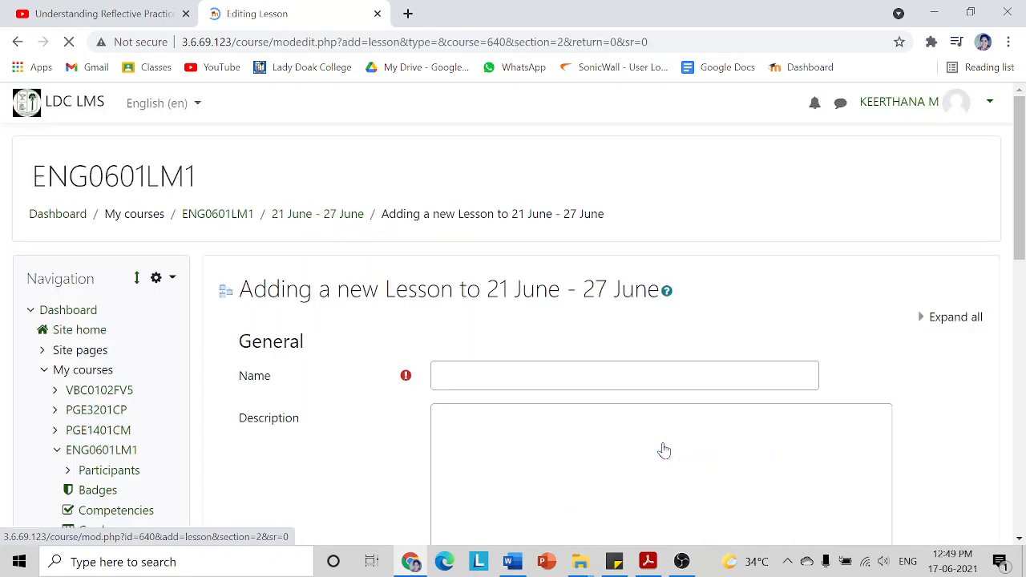
click(714, 374)
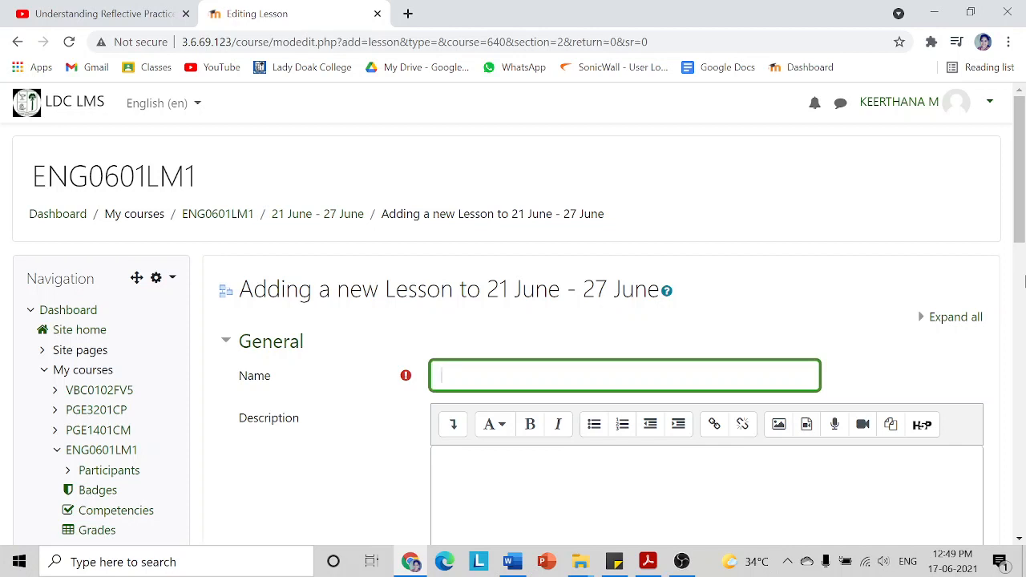
text(Reflections in Servic)
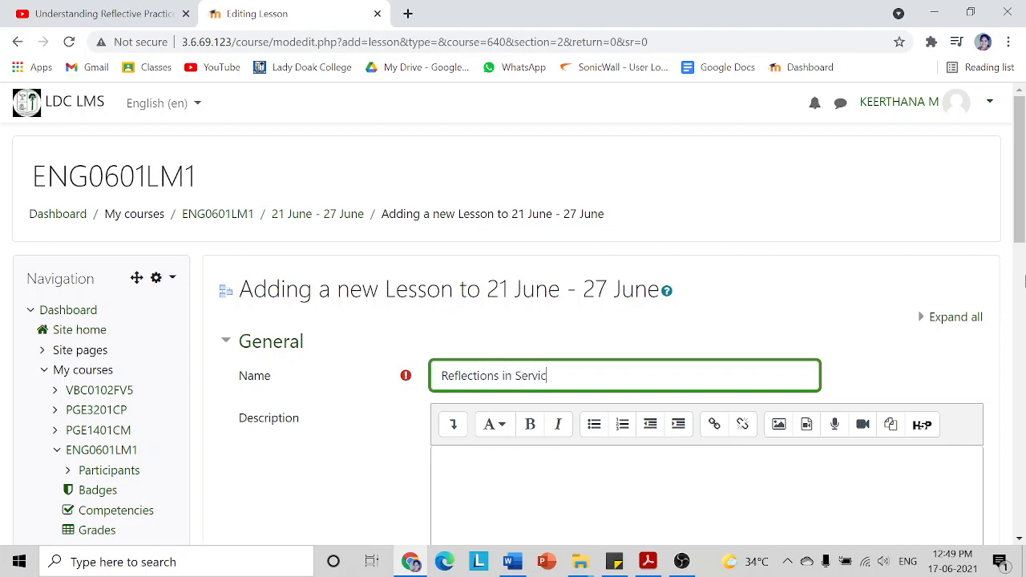
text(e Learning)
key(BackSpace)
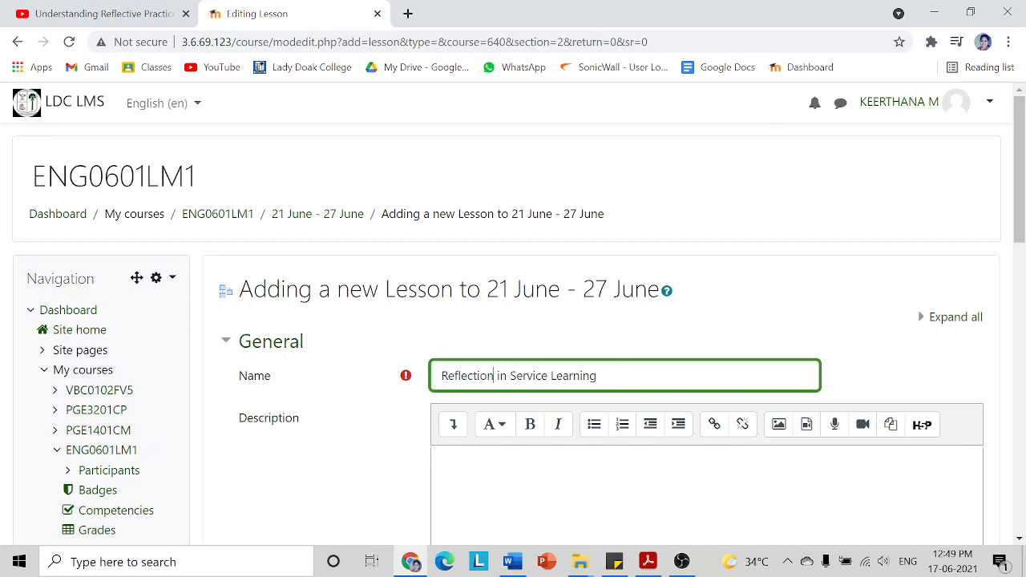
Set Display menu to Yes in the lesson's Appearance settings.
click(673, 454)
scroll(674, 454, down, 2)
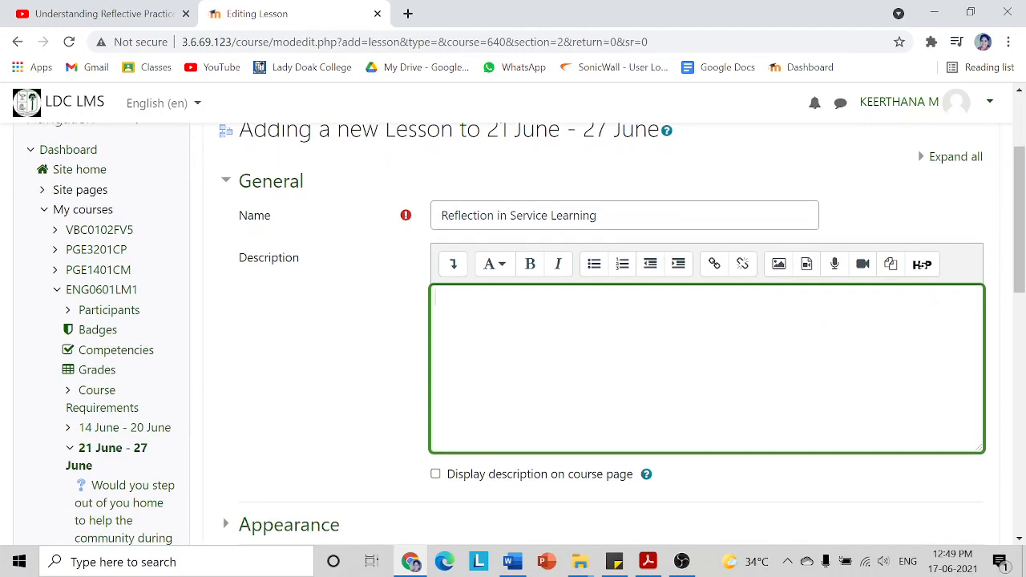
scroll(543, 456, down, 2)
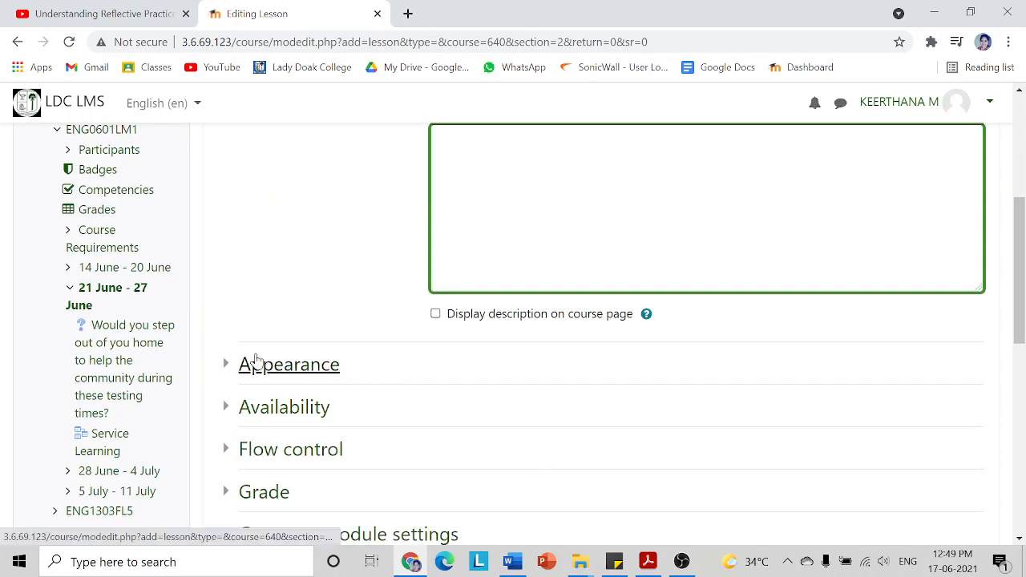
click(258, 363)
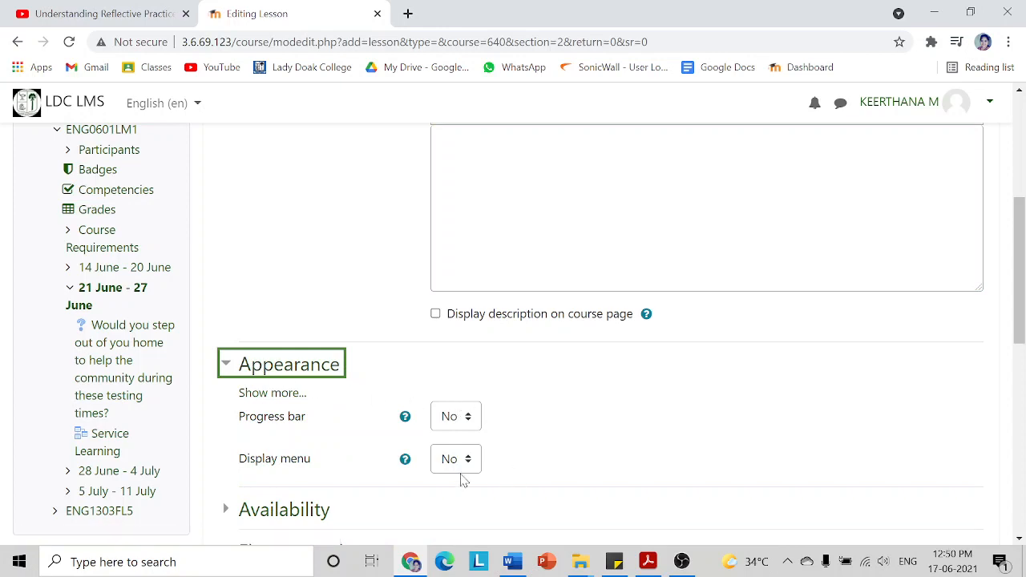
click(464, 472)
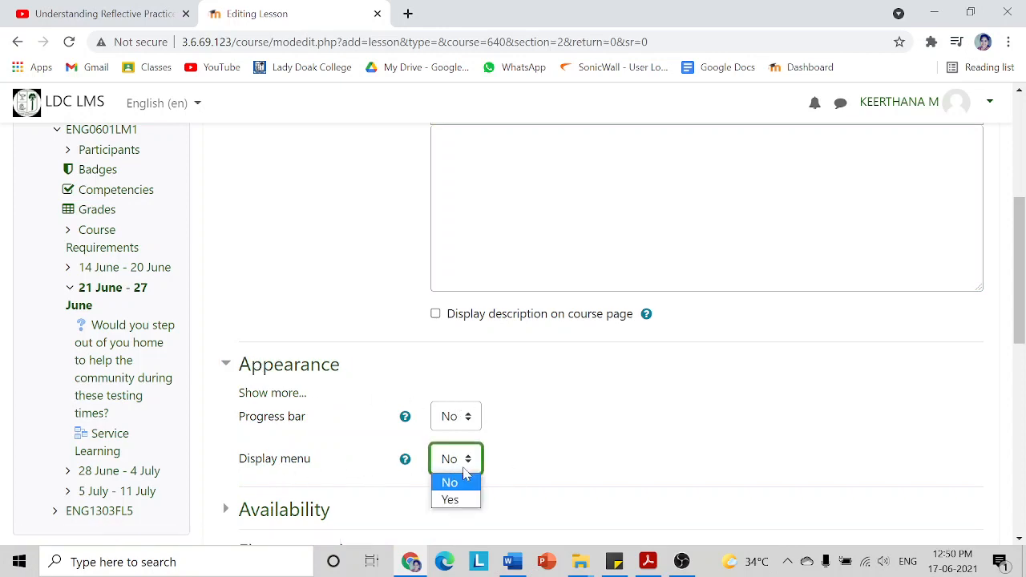
click(451, 501)
Enable the lesson's Available from date and set its day to 18 in the Availability settings.
scroll(559, 446, down, 3)
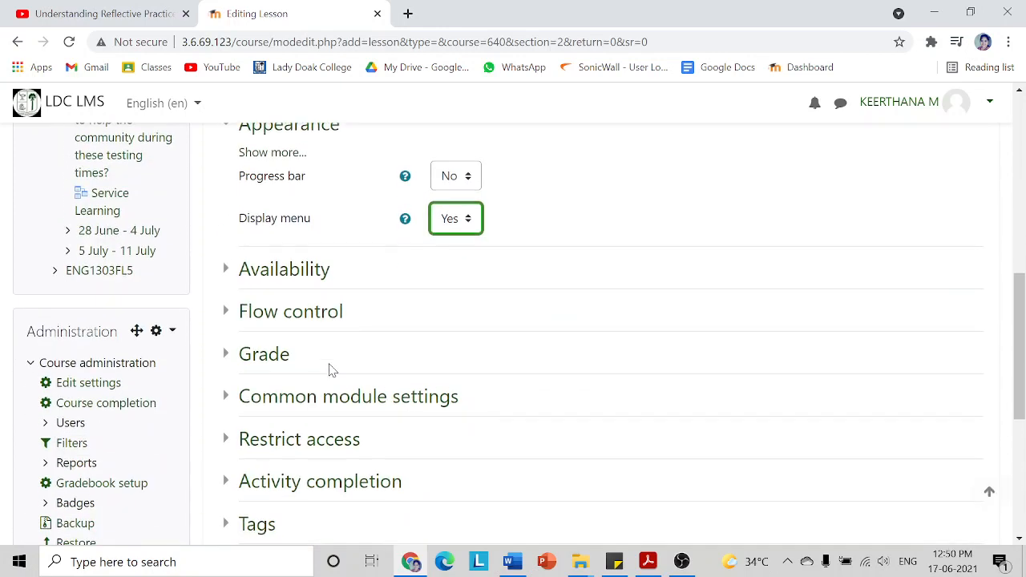
click(279, 273)
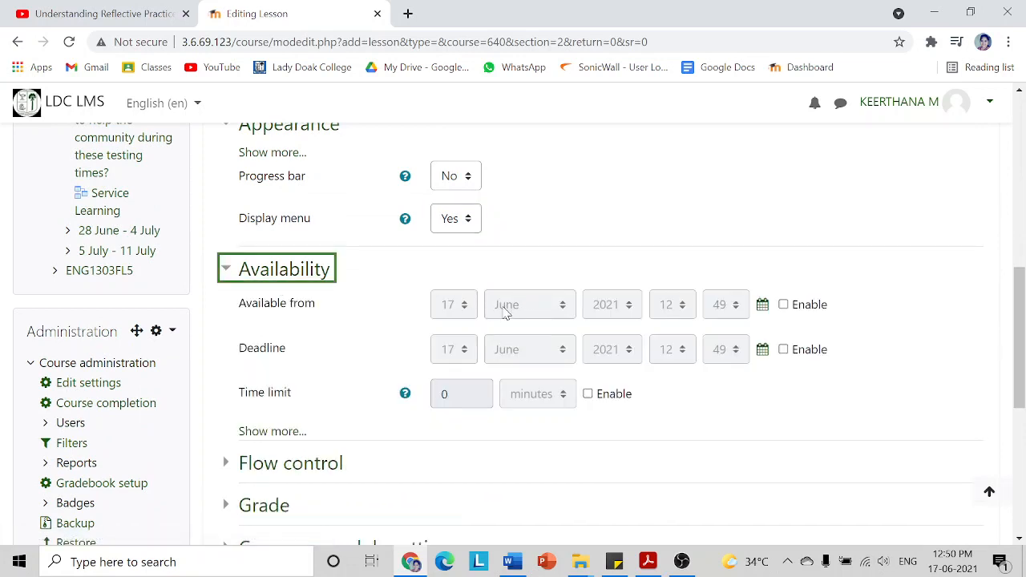
click(784, 305)
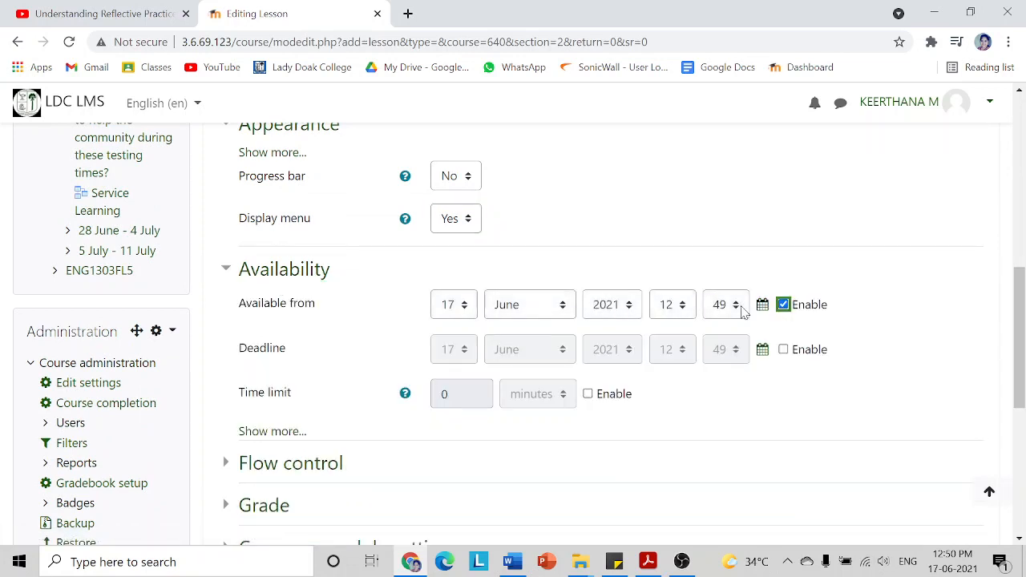
click(470, 309)
scroll(447, 161, down, 3)
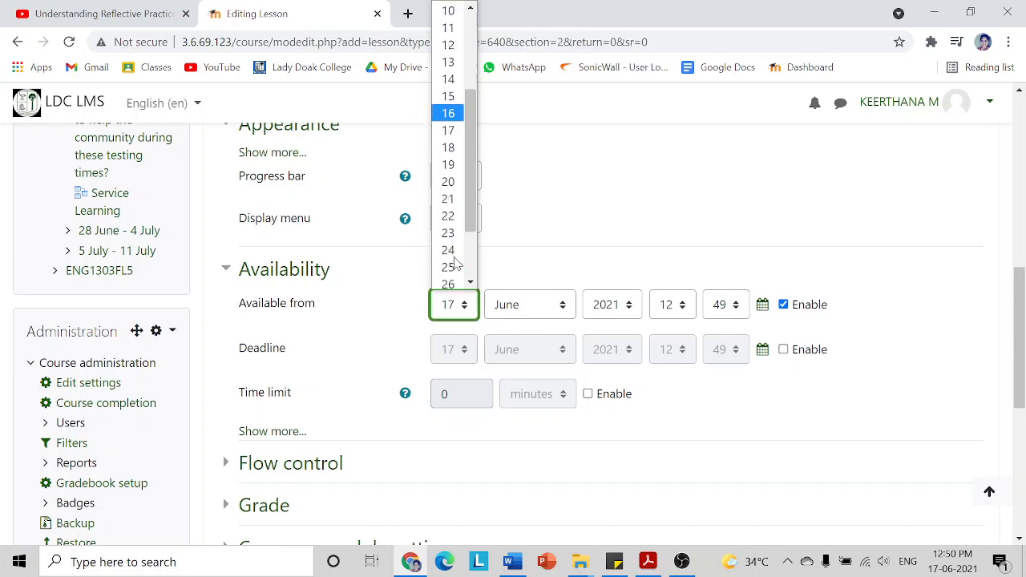
click(448, 137)
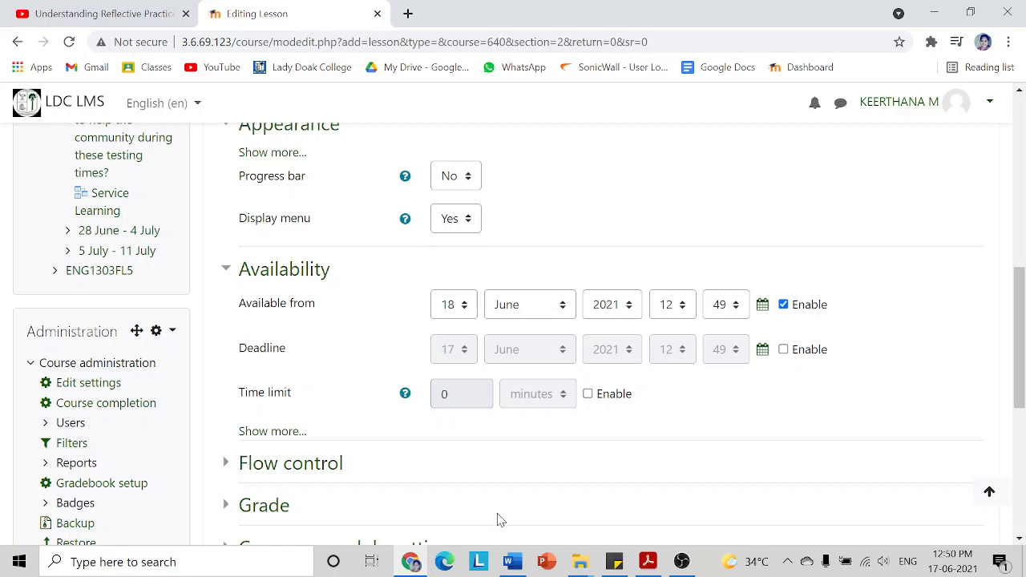
Set Allow student review to Yes in the Flow control settings and consult that option's help text.
scroll(497, 519, down, 1)
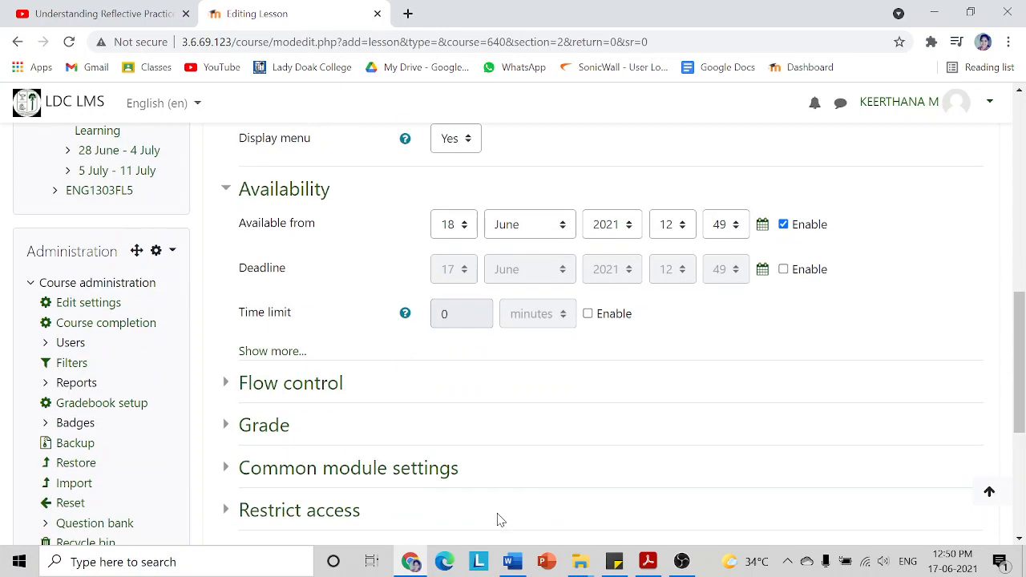
scroll(337, 367, down, 1)
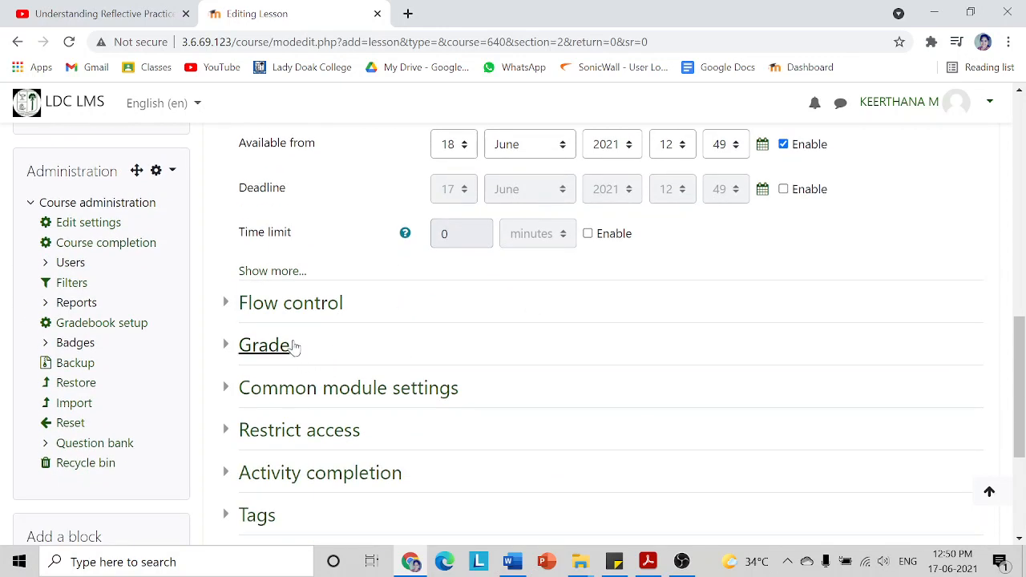
click(309, 307)
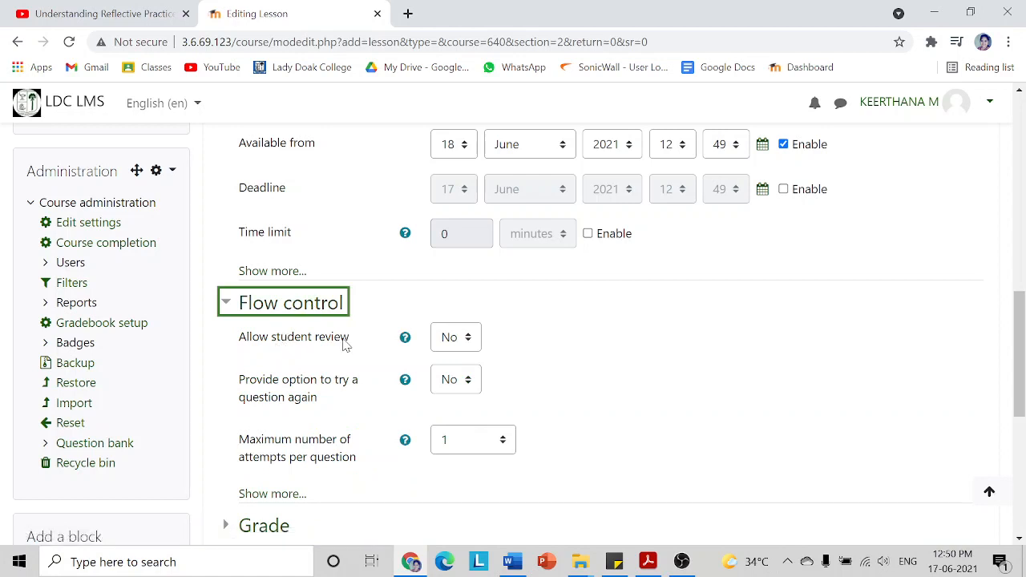
click(456, 341)
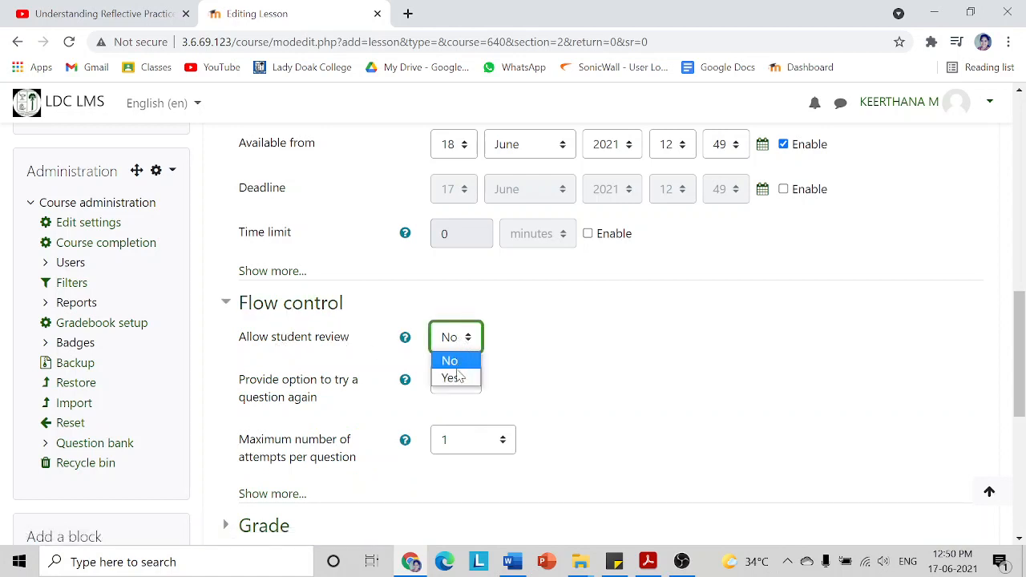
click(457, 378)
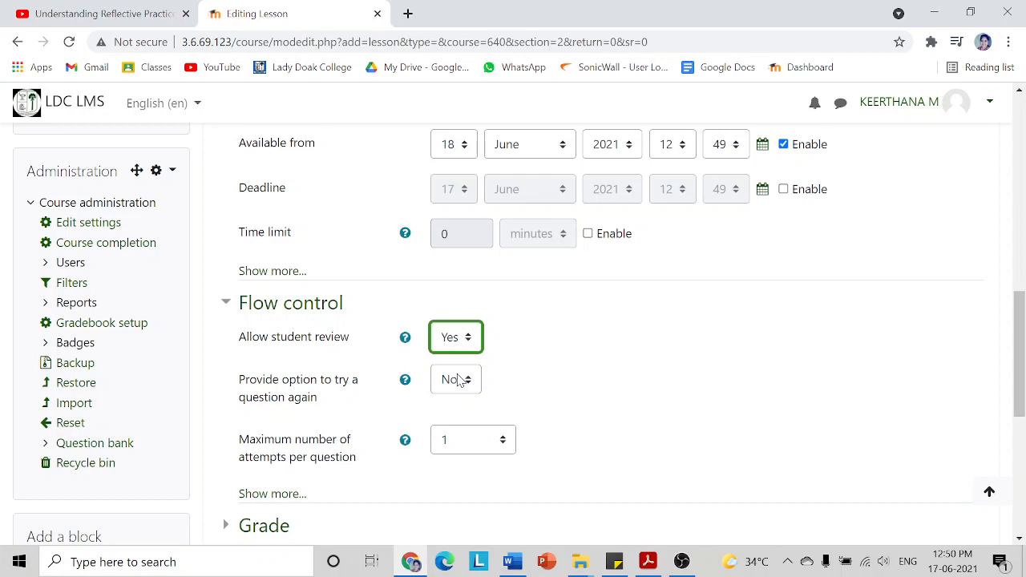
click(405, 340)
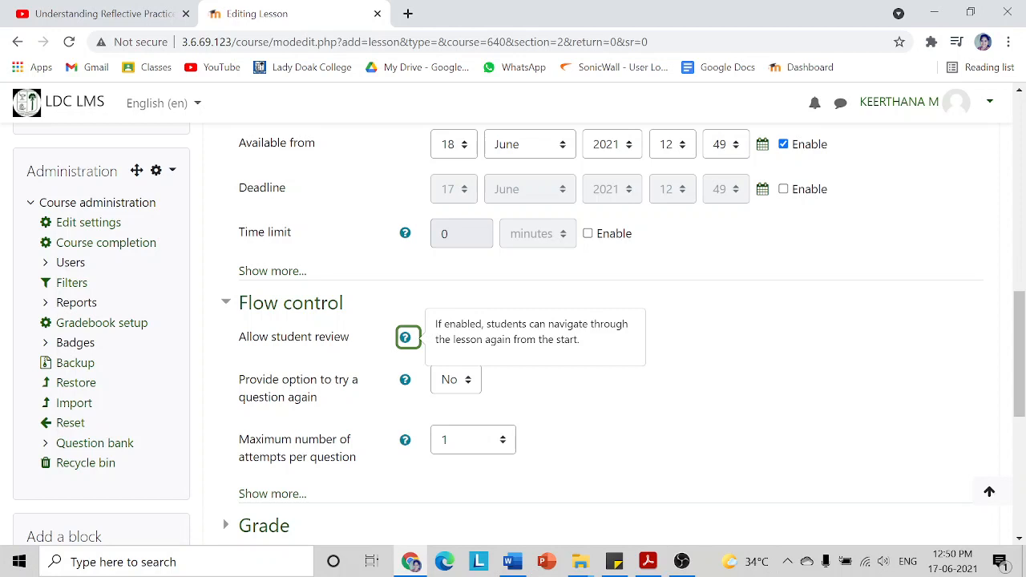
click(656, 361)
Set the grade type to None in the lesson's Grade settings.
scroll(553, 454, down, 1)
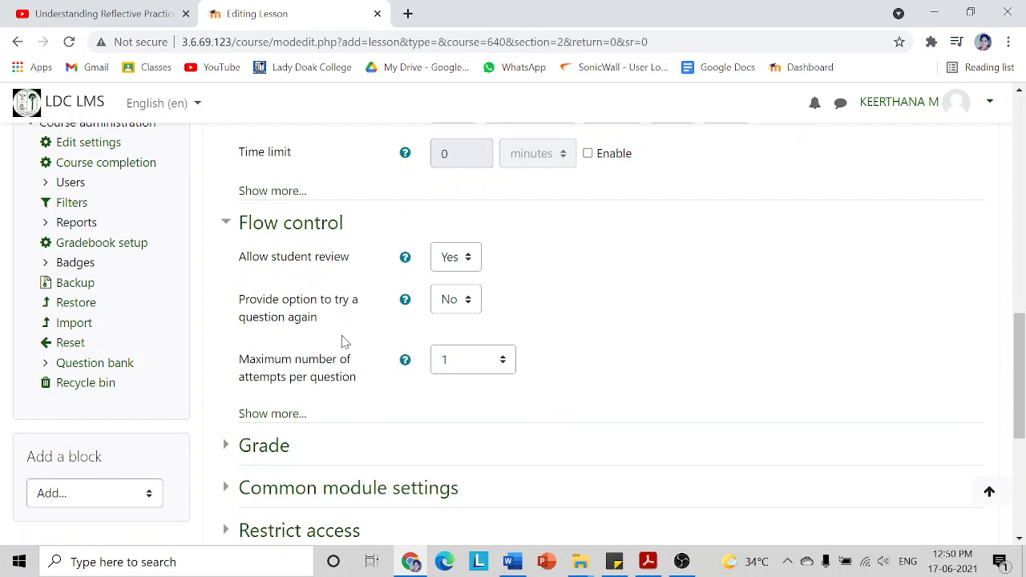
click(262, 452)
scroll(658, 449, down, 2)
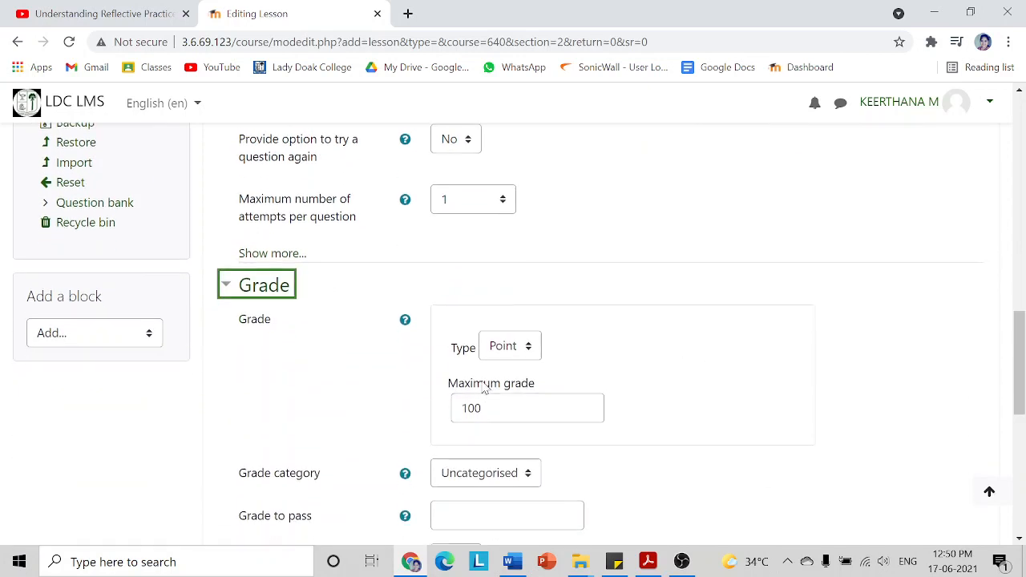
click(500, 352)
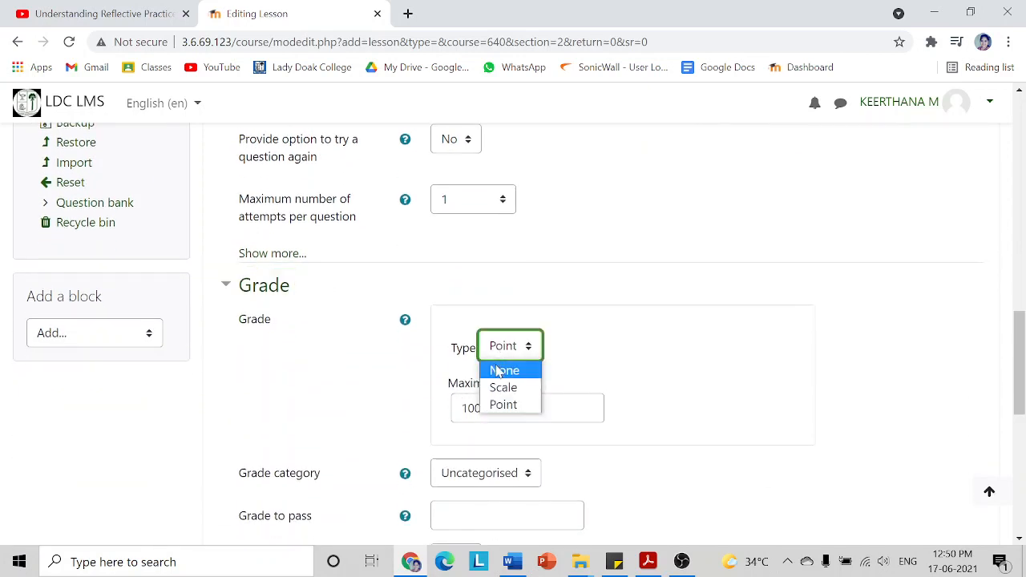
click(502, 369)
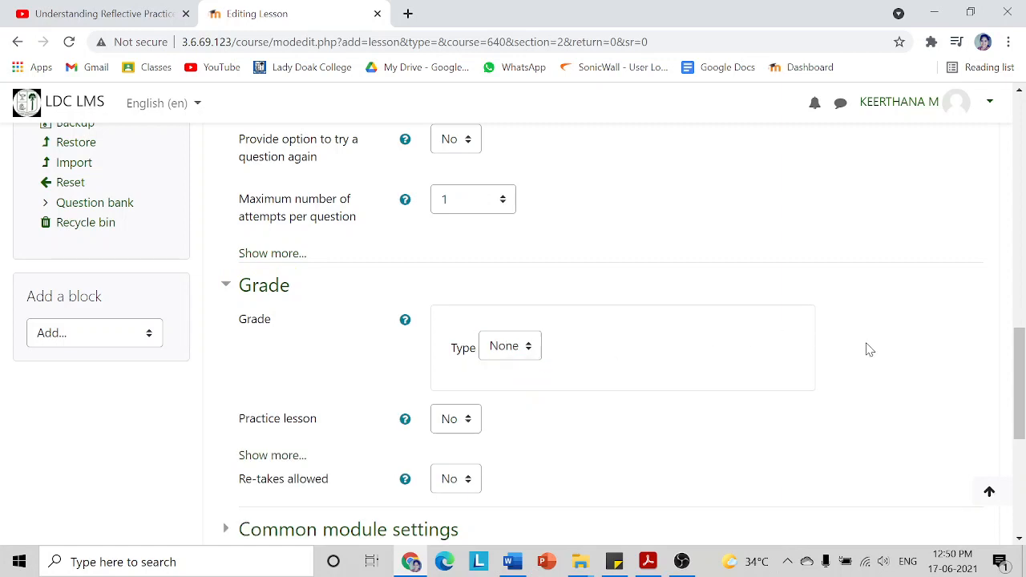
Expand and review the lesson's Common module settings and Activity completion options.
scroll(866, 349, down, 2)
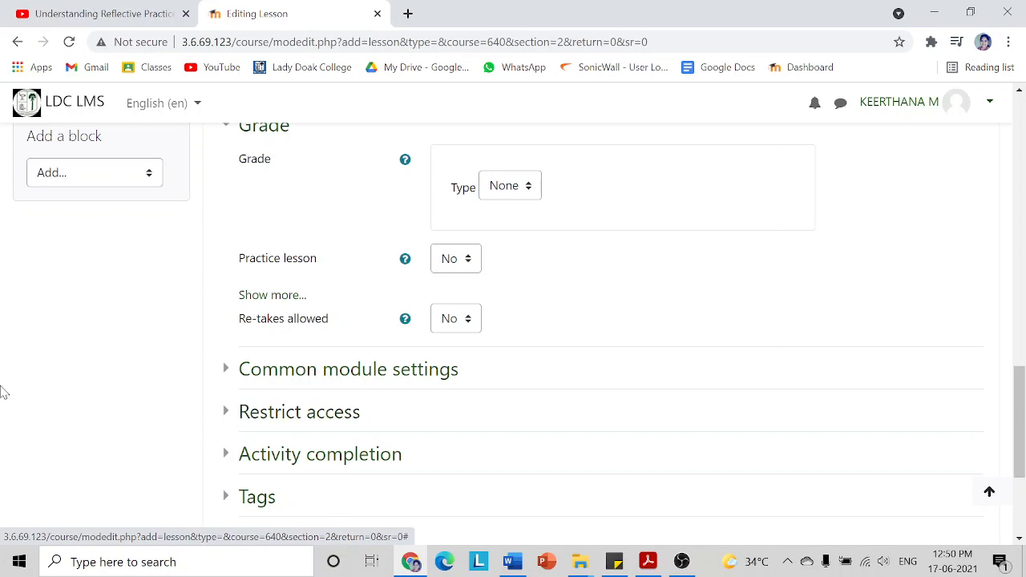
click(380, 377)
scroll(380, 383, down, 2)
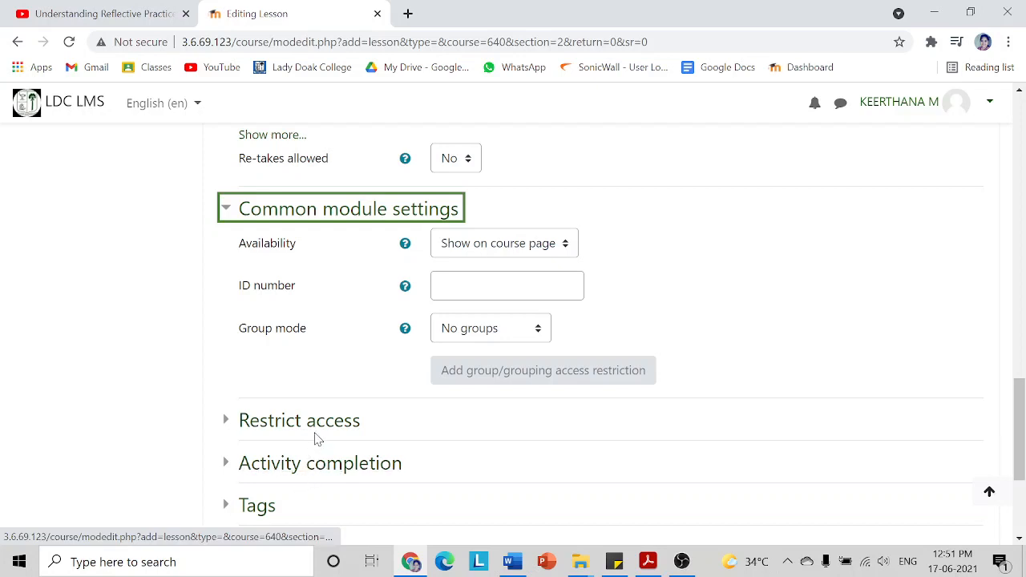
click(381, 472)
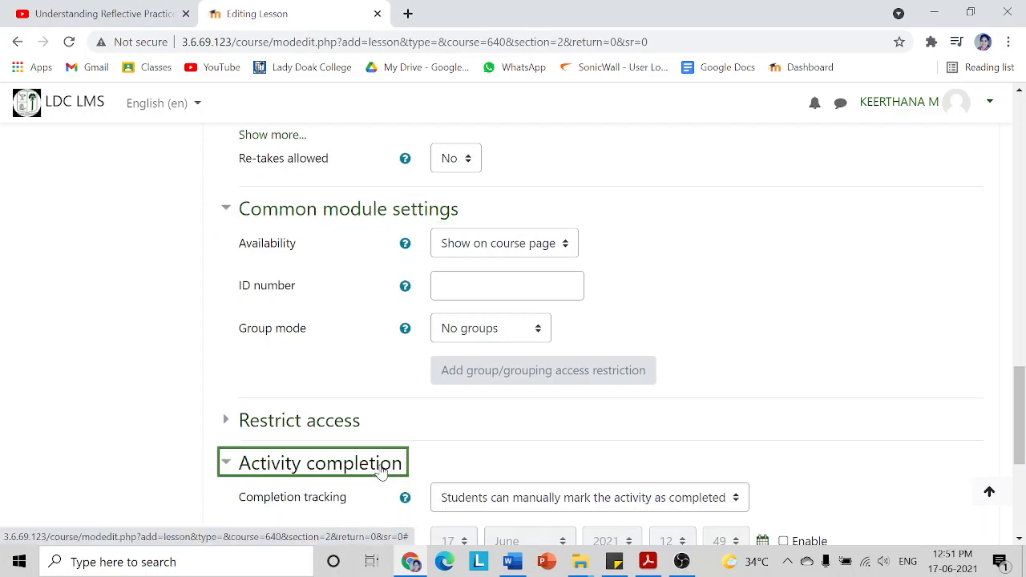
scroll(403, 463, down, 2)
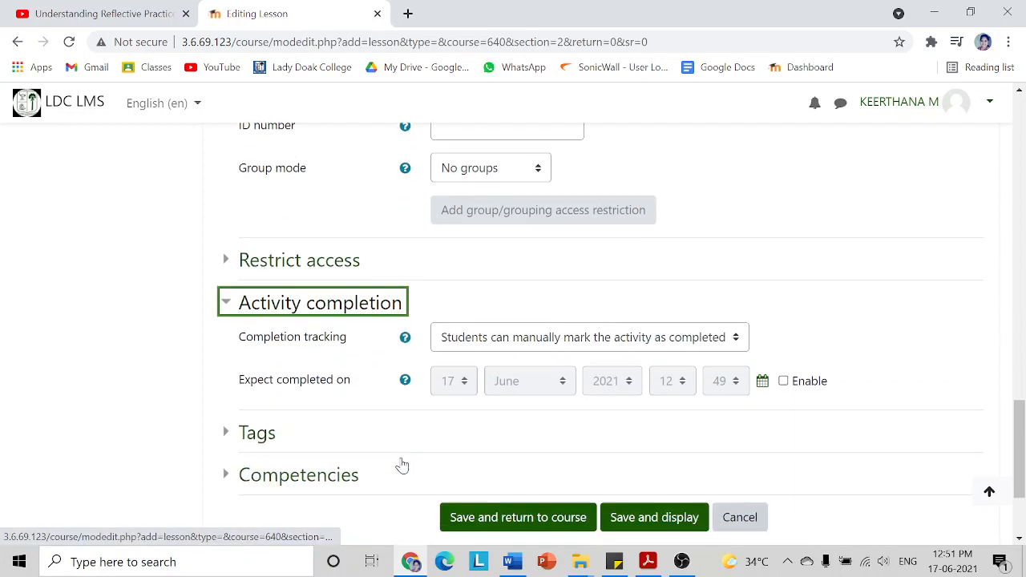
Set completion tracking to "Show activity as complete when conditions are met", requiring view and end reached, and save the lesson, returning to the course.
click(496, 347)
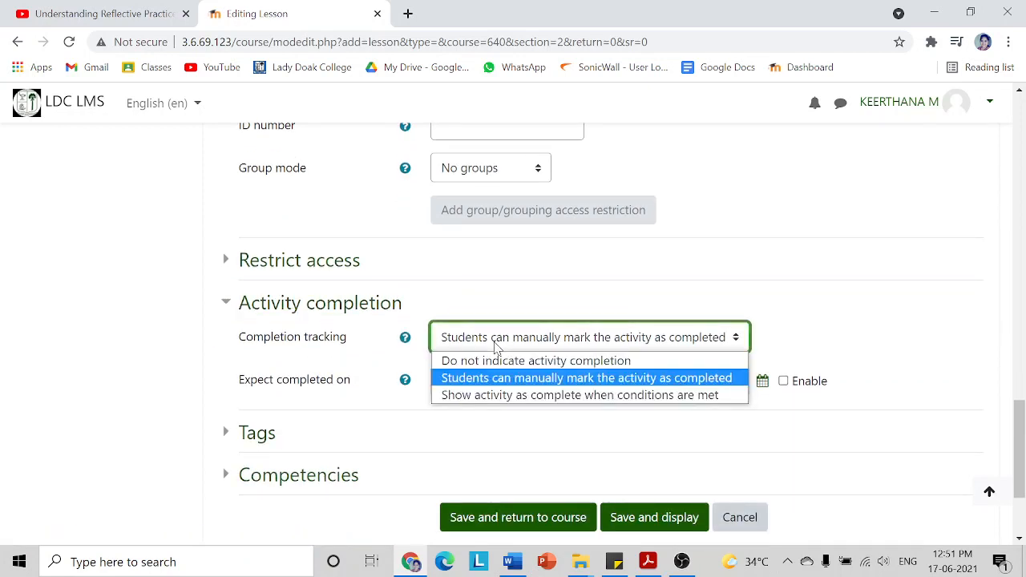
click(521, 395)
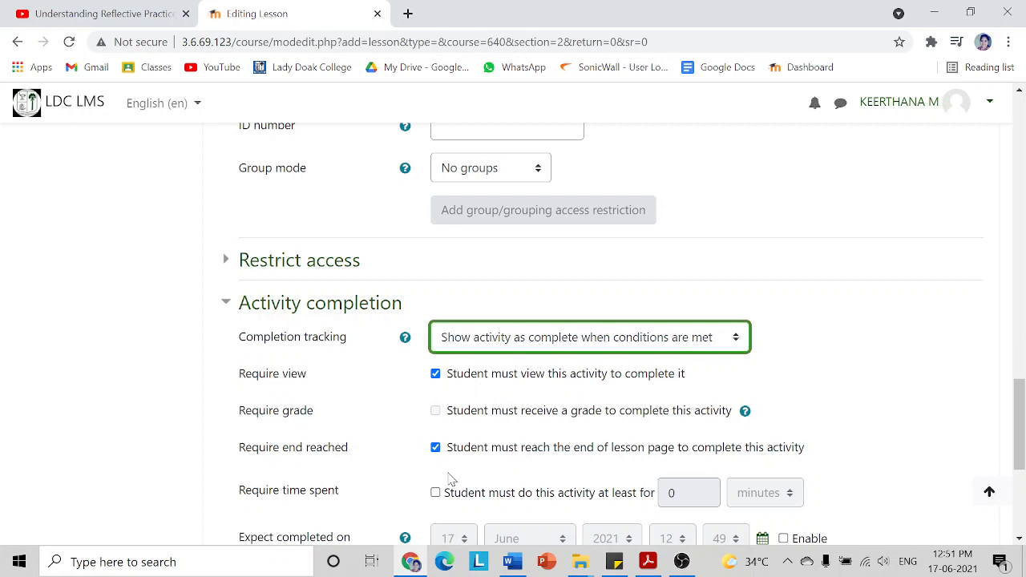
drag(521, 447, 799, 447)
click(841, 436)
scroll(841, 435, down, 2)
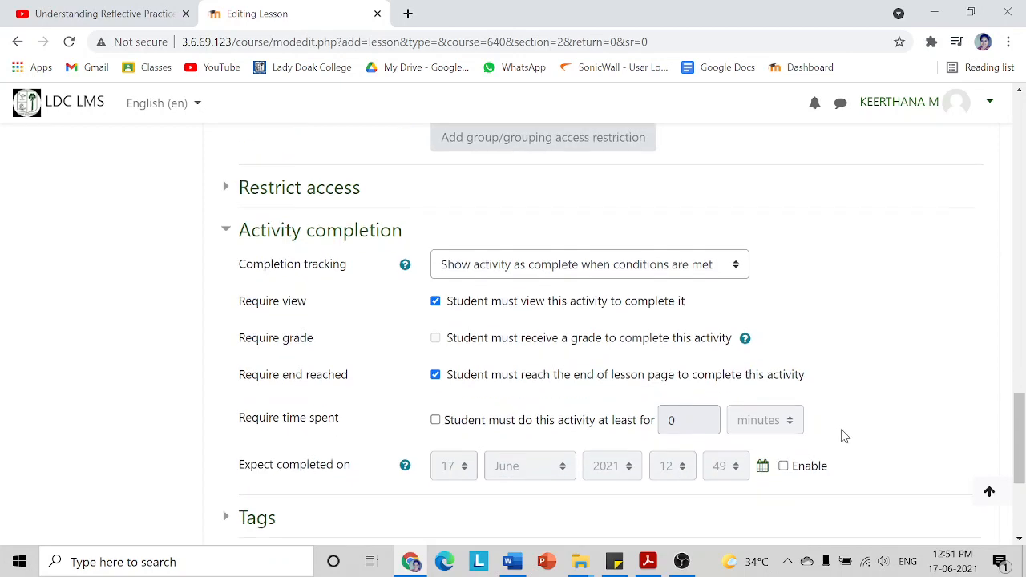
scroll(244, 391, down, 1)
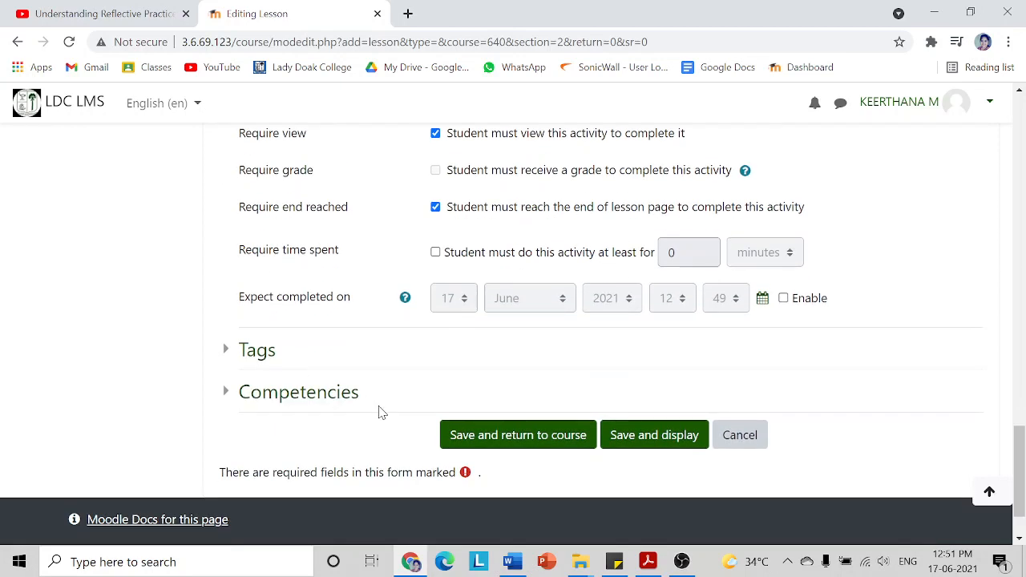
click(510, 435)
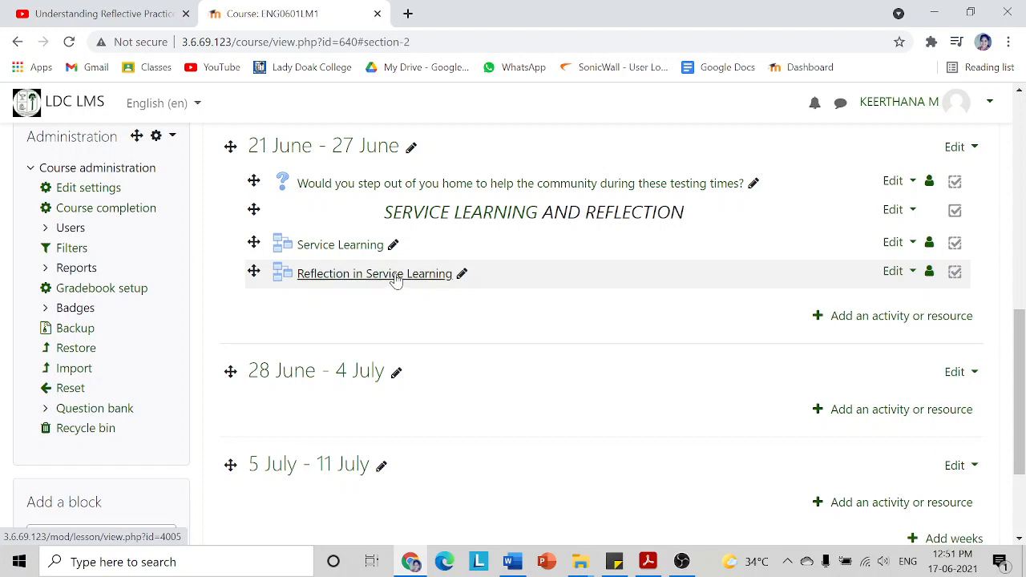
Open the "Reflection in Service Learning" lesson and start a content page titled "Reflection in Service Learning".
click(327, 275)
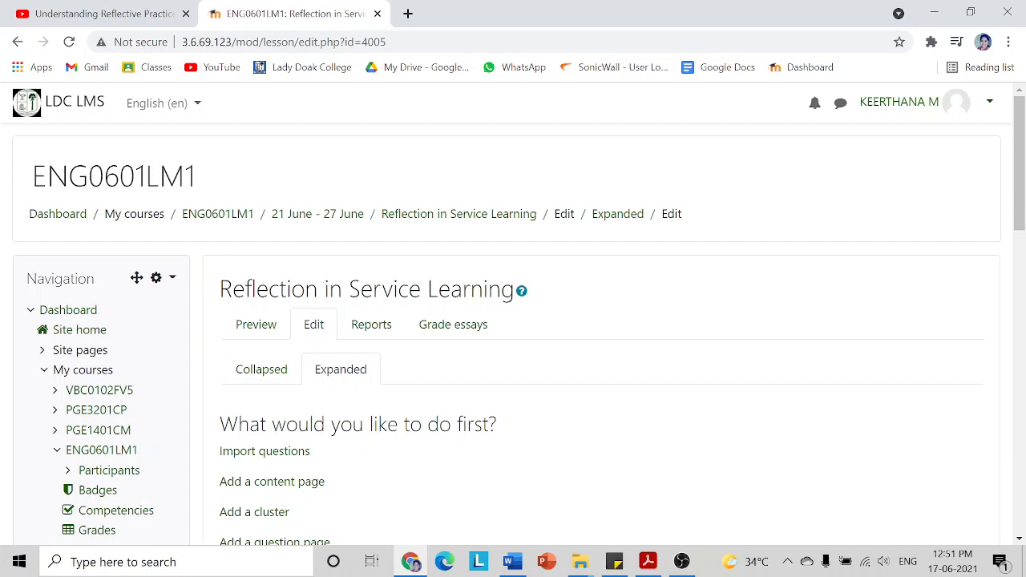
scroll(513, 321, down, 1)
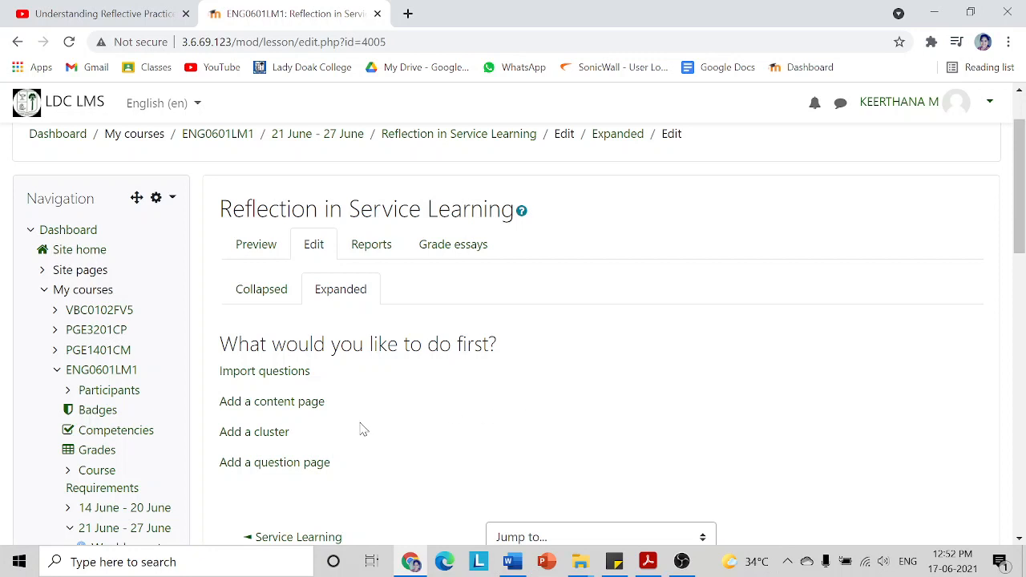
click(272, 405)
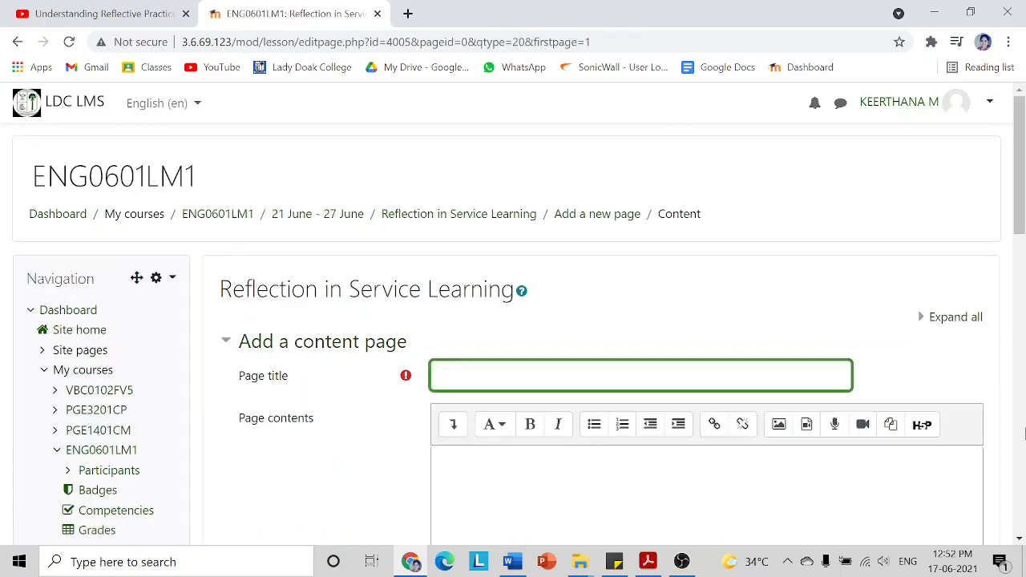
text(Rele)
key(BackSpace)
key(BackSpace)
text(flection in Service)
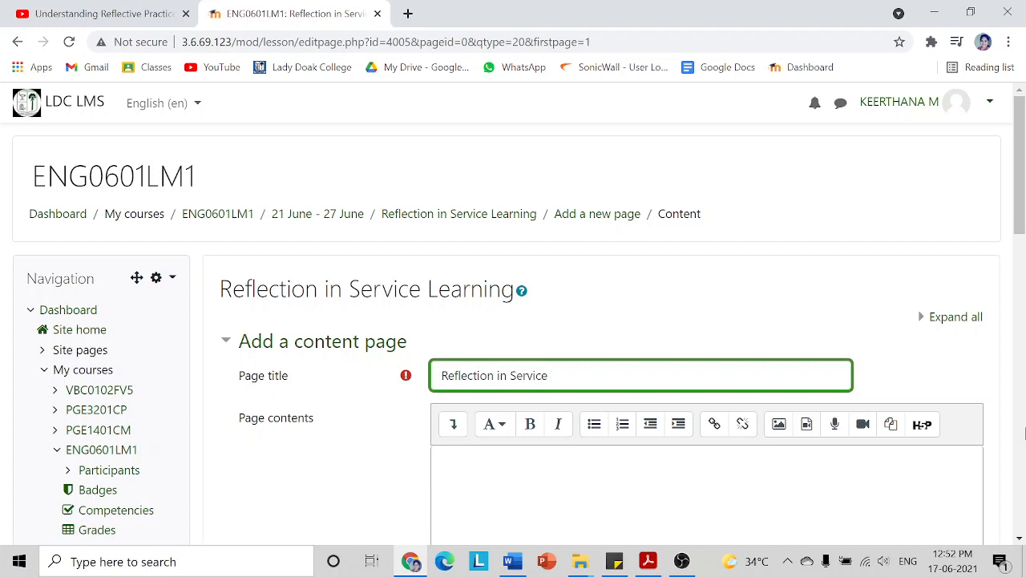
text( lLearning)
click(355, 497)
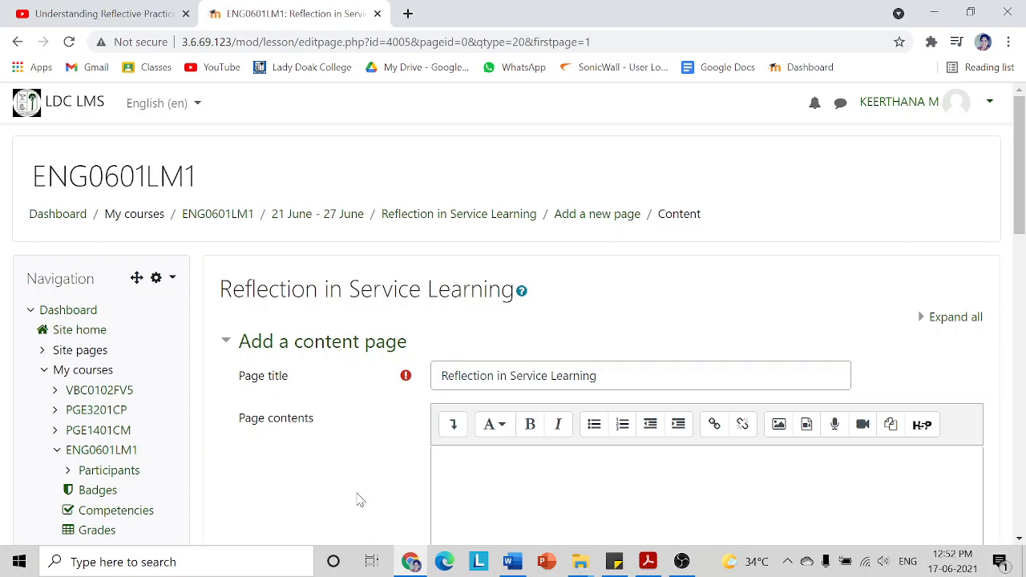
Copy the Word document's text from the opening quote through the "Contextualized" item into the content page's Page contents.
scroll(358, 489, down, 2)
click(513, 325)
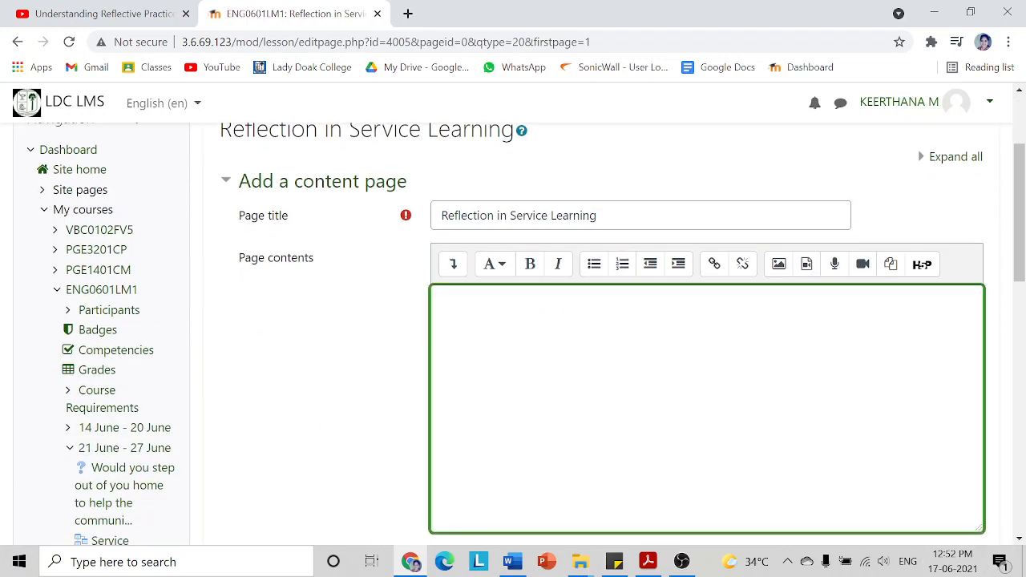
click(521, 566)
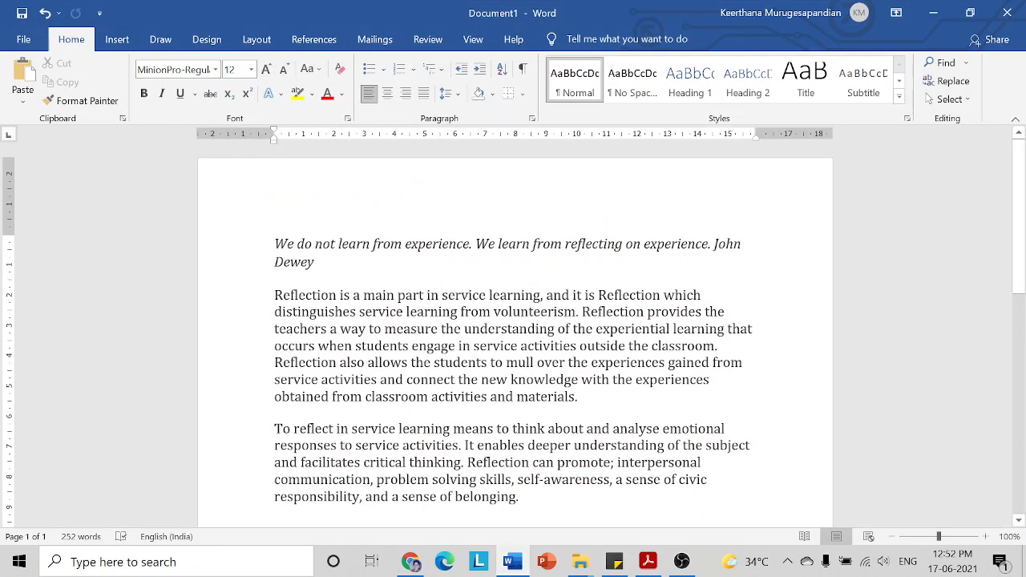
drag(275, 250, 624, 183)
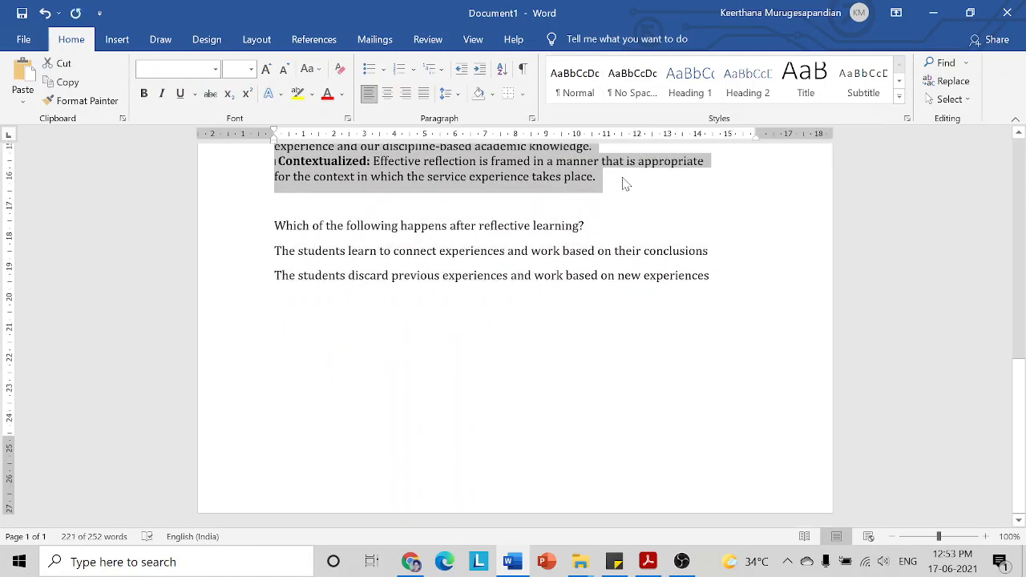
key(ctrl+c)
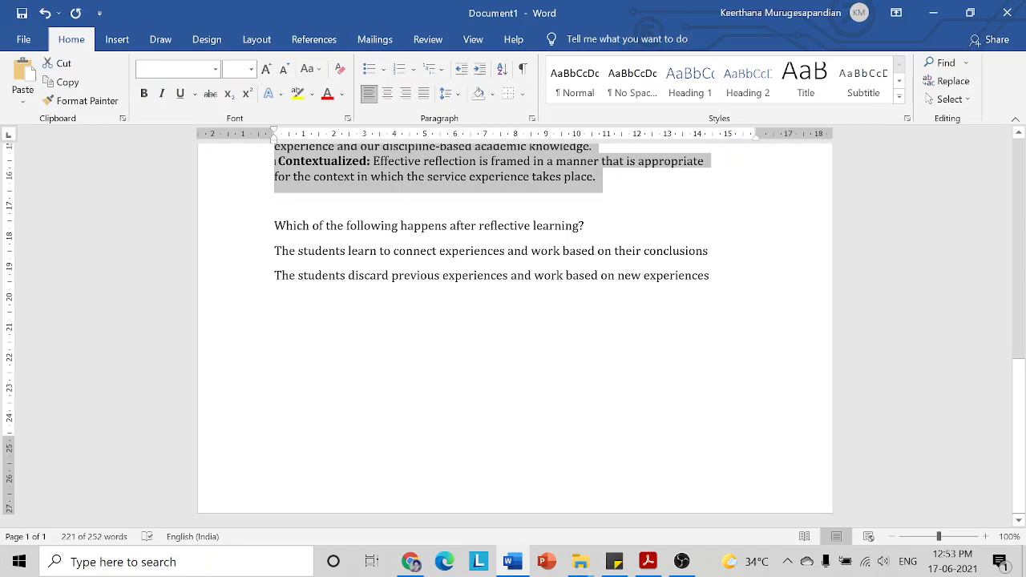
click(521, 559)
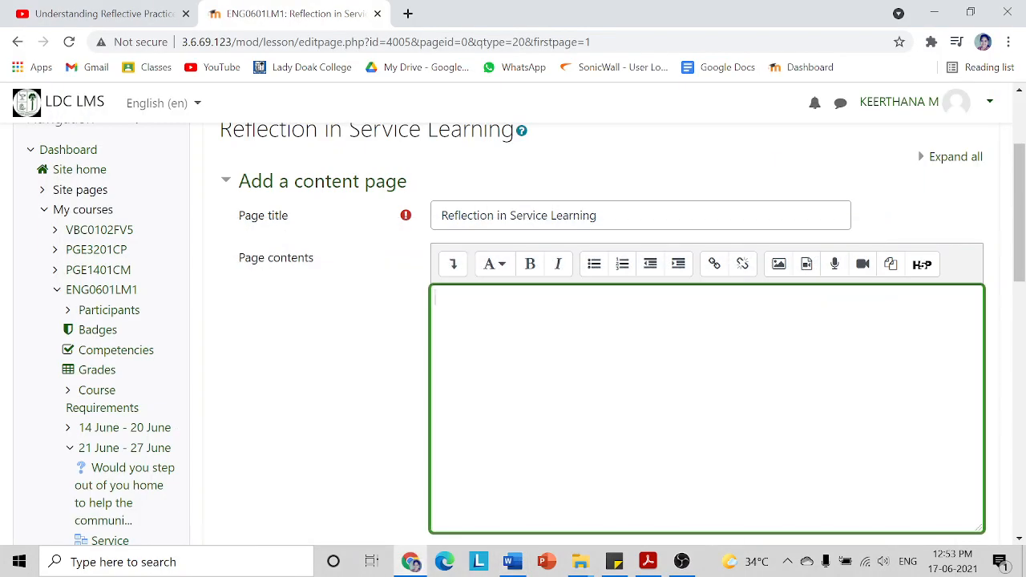
key(ctrl+v)
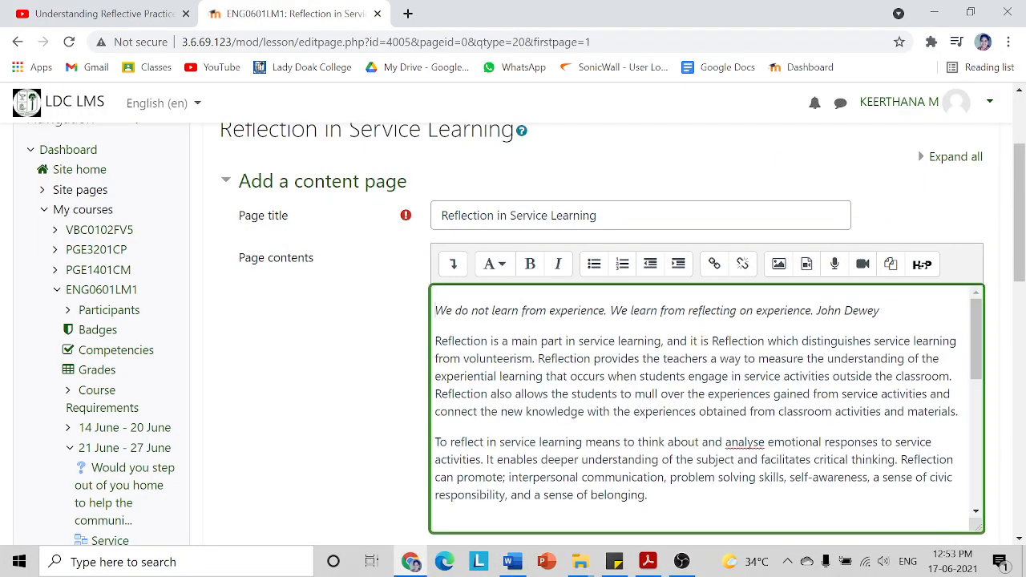
Format the opening John Dewey quote as a medium heading and centre it.
drag(880, 310, 434, 310)
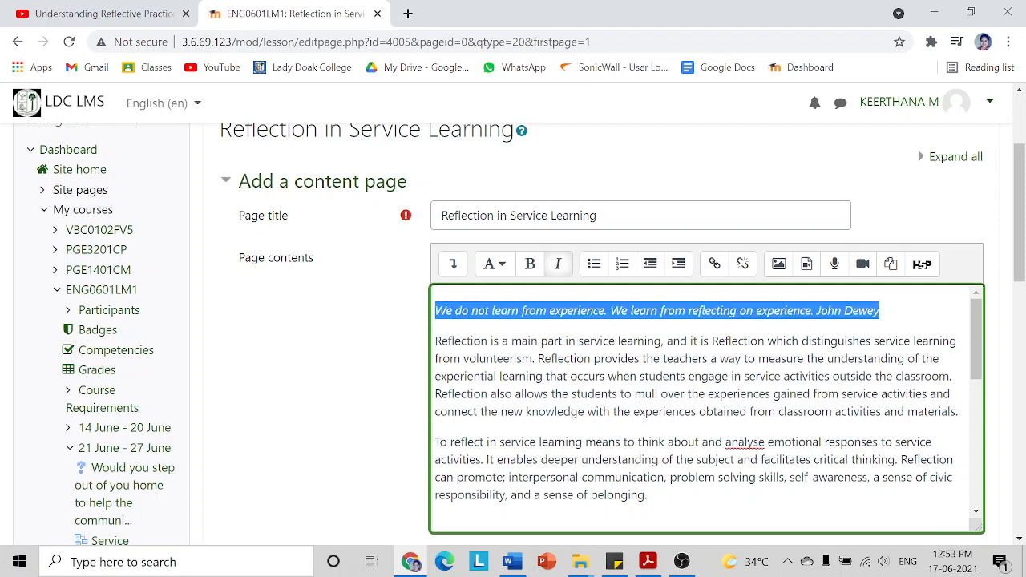
click(494, 264)
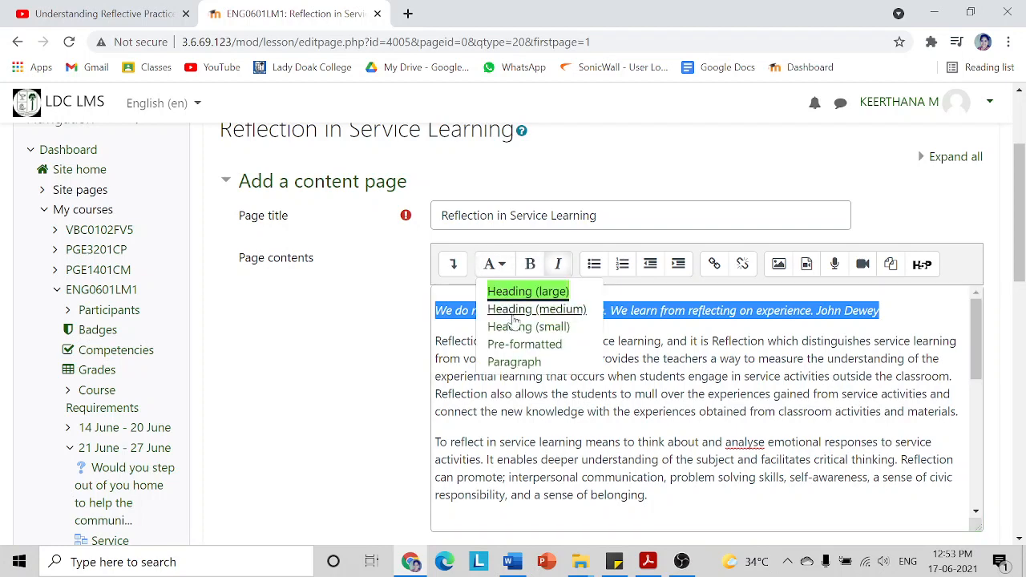
click(513, 309)
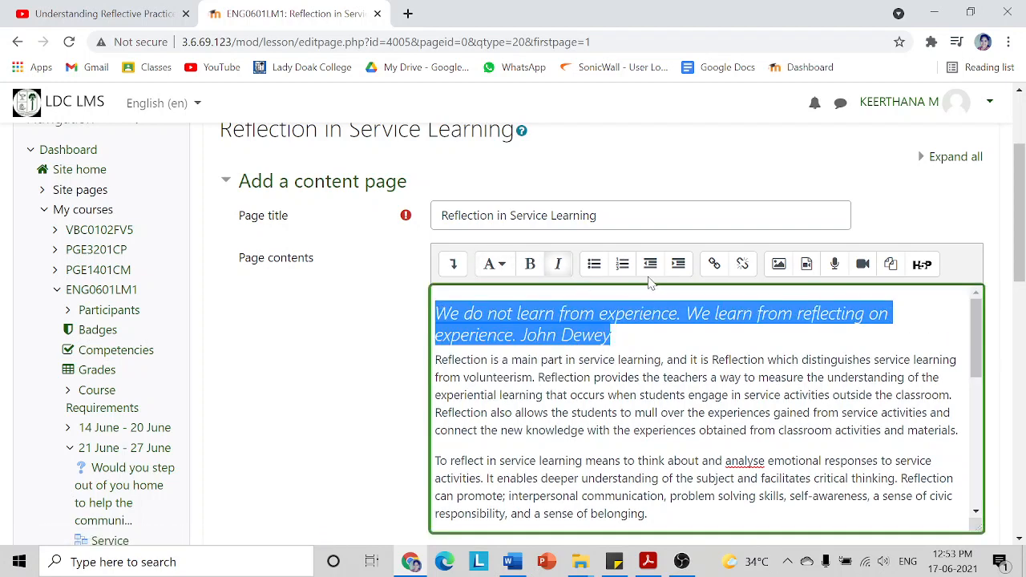
click(453, 264)
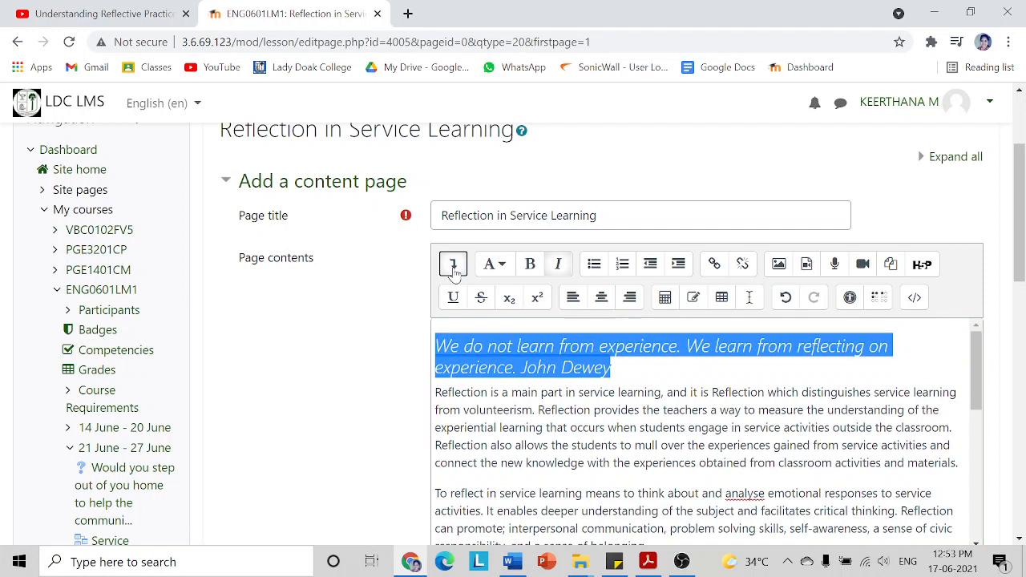
click(601, 298)
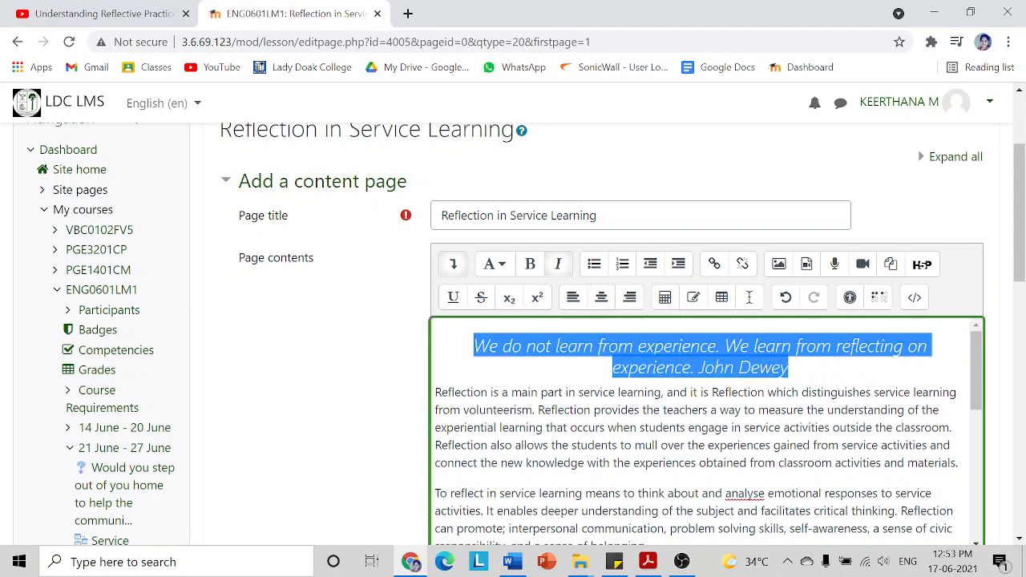
click(608, 493)
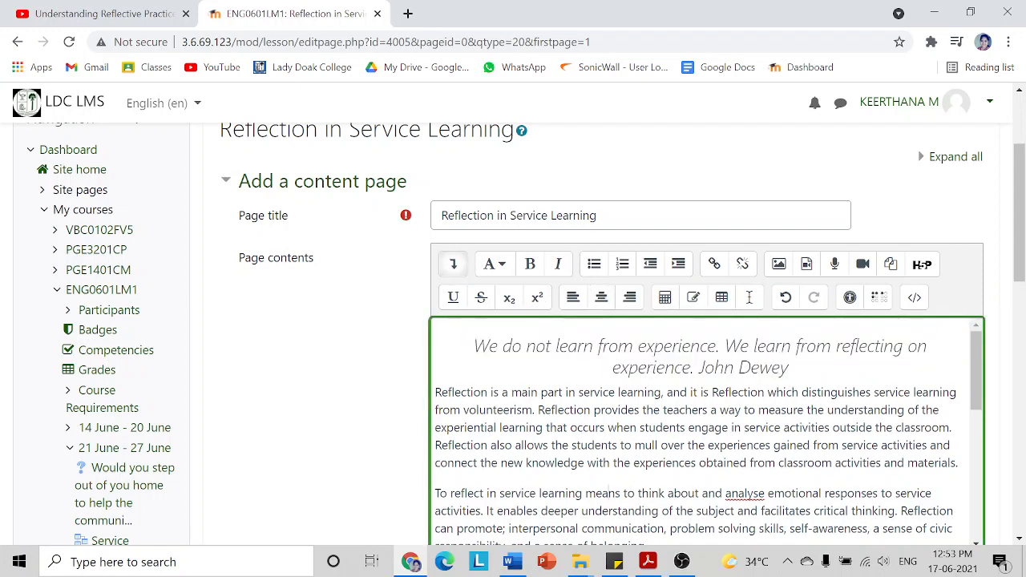
Insert a blank line below the John Dewey quote and make the quote bold.
click(789, 368)
key(Return)
drag(792, 368, 473, 346)
click(530, 267)
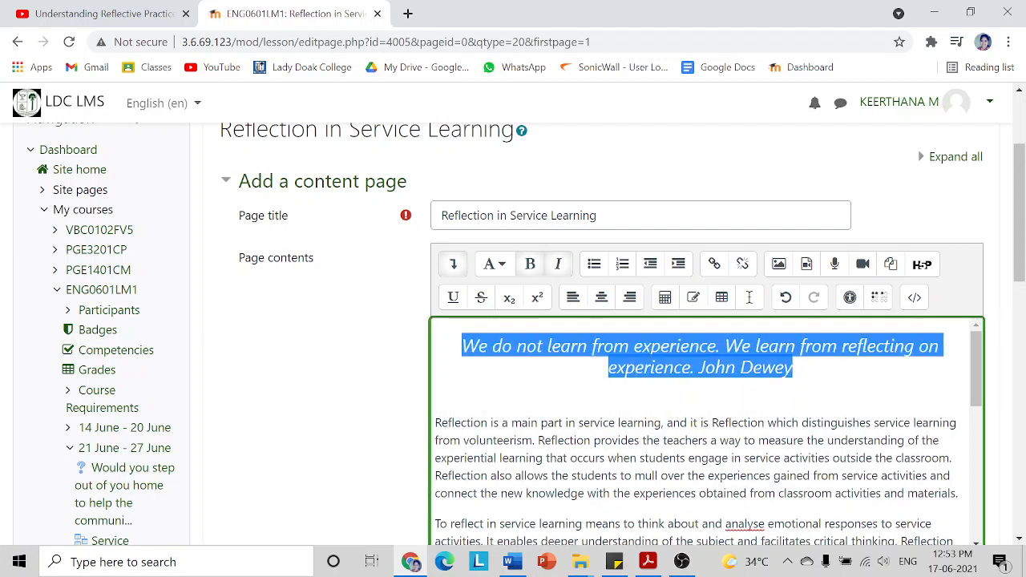
click(769, 440)
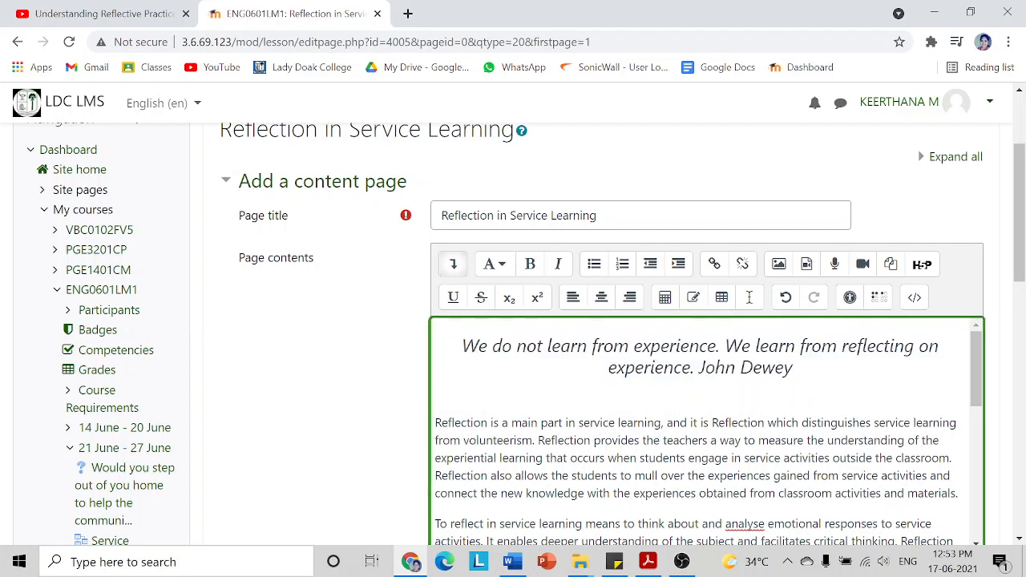
Add the line "To better understand the concept of Reflection, watch the video given:" above the YouTube link in the page contents.
scroll(769, 440, down, 1)
scroll(769, 440, up, 1)
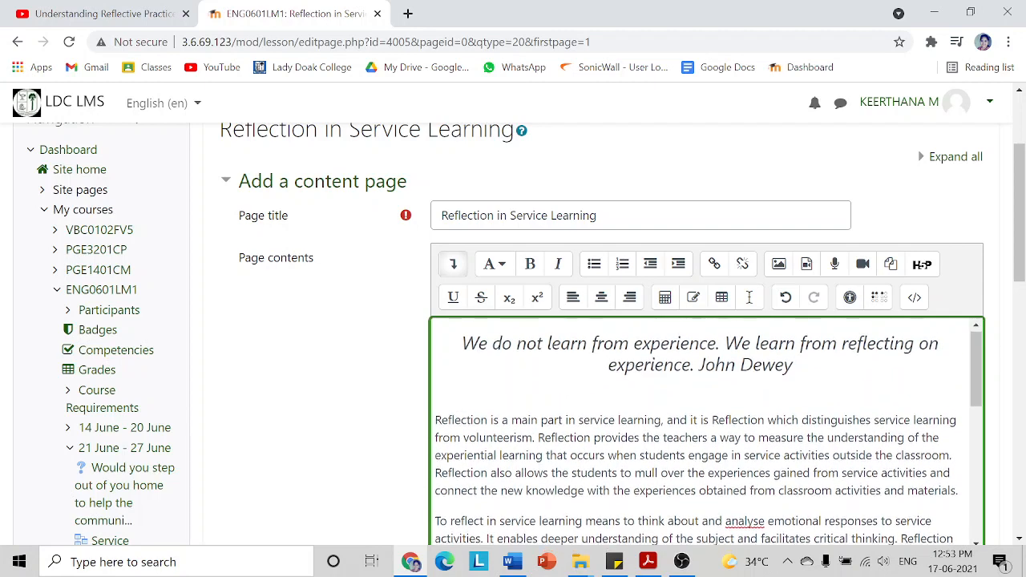
scroll(769, 439, down, 1)
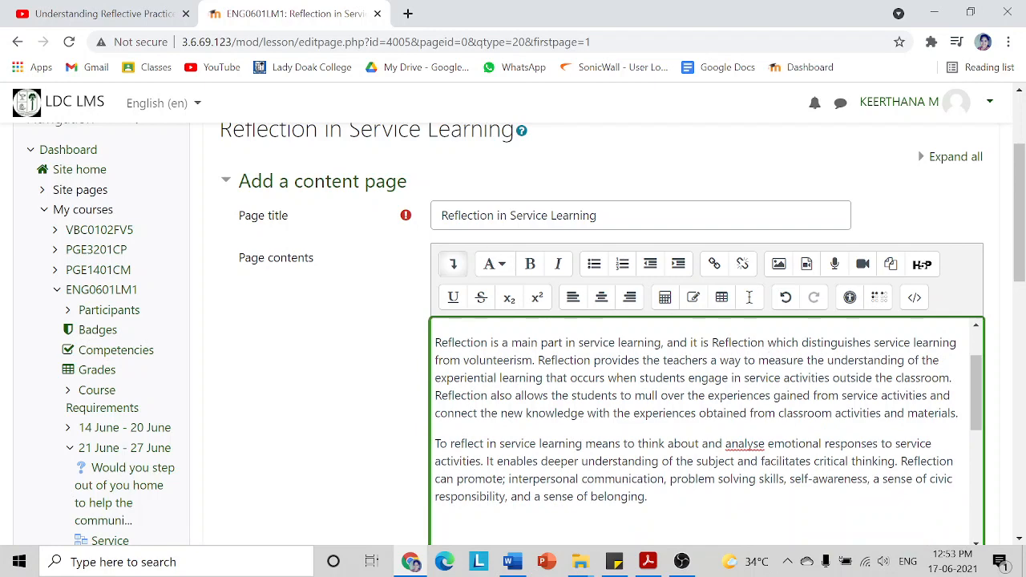
scroll(705, 425, down, 2)
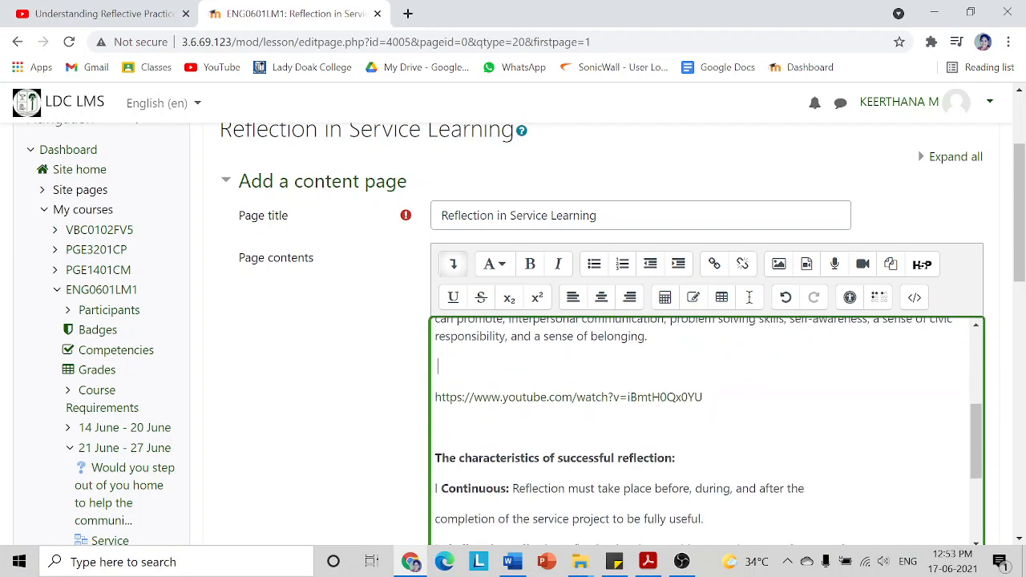
click(435, 391)
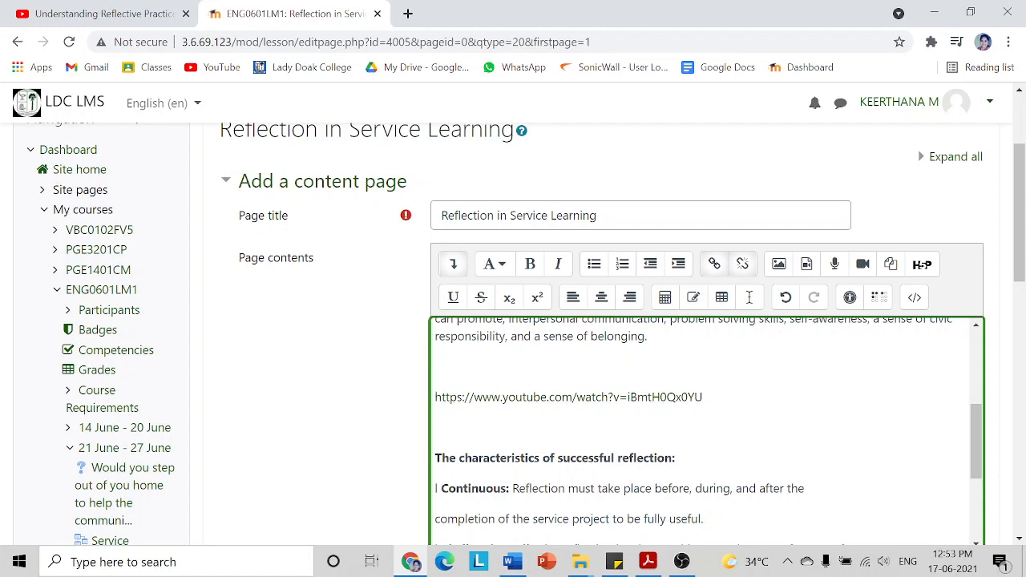
click(437, 366)
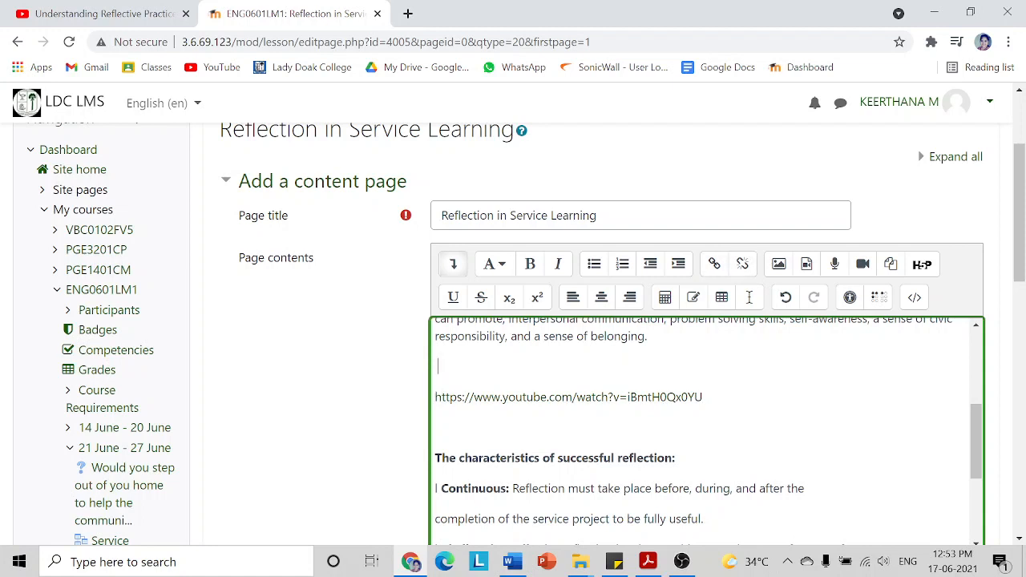
text(To be)
key(BackSpace)
key(BackSpace)
text(better understand)
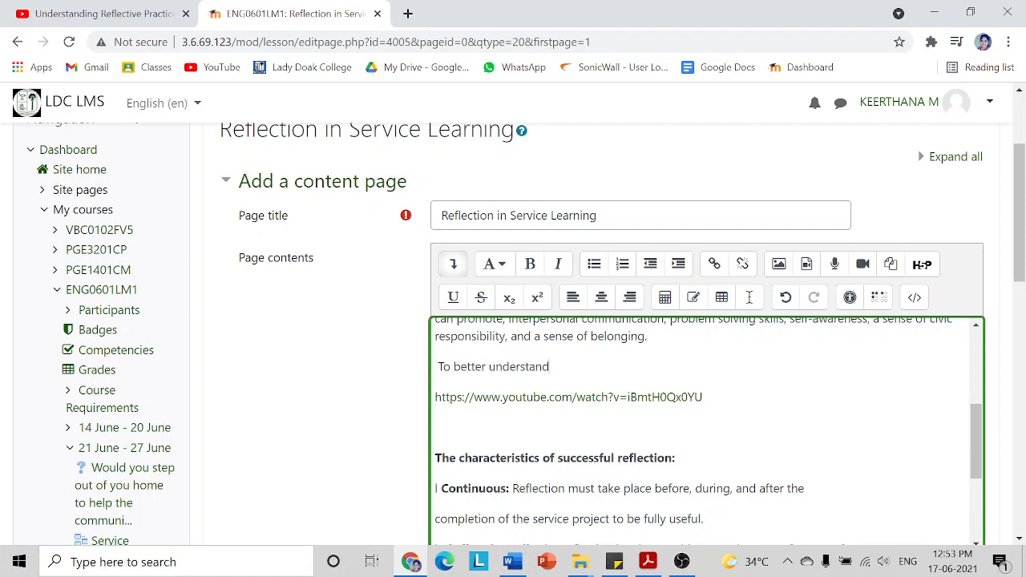
text( the concept of Reflec)
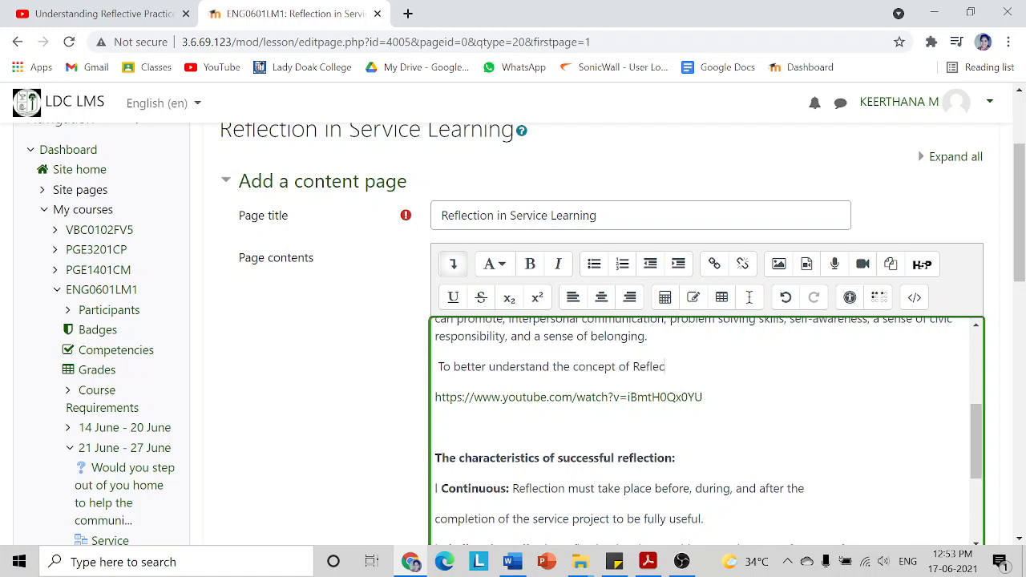
text(tion, watch the vid)
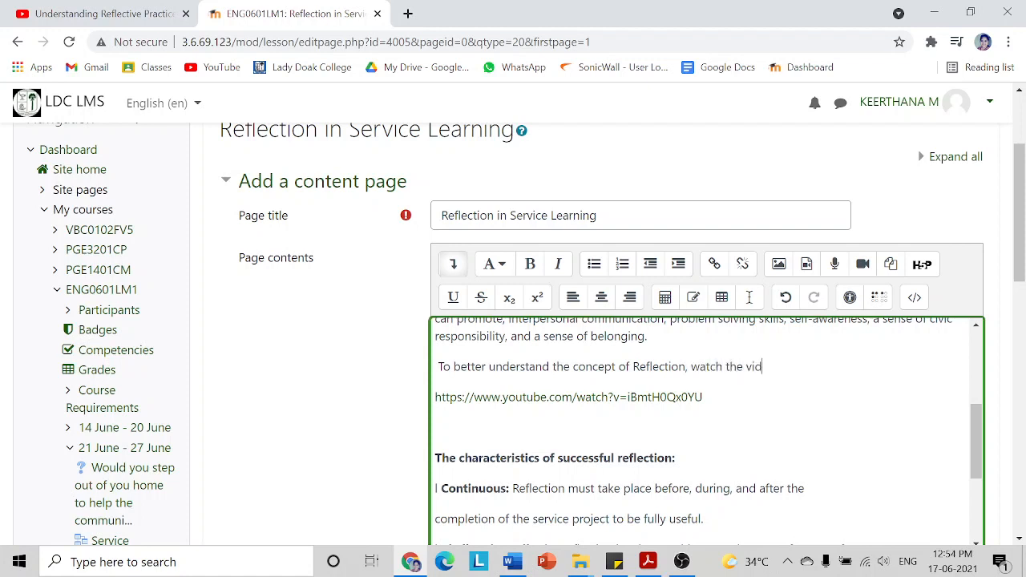
text(eo given:)
click(576, 458)
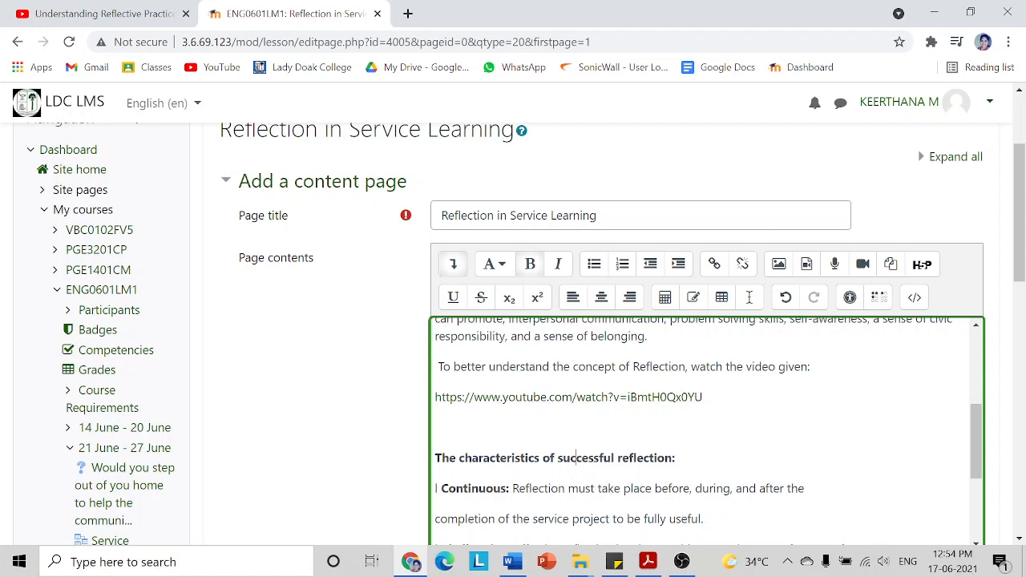
Remove the leading space before "To better understand" and the blank line above "The characteristics of successful reflection:".
click(438, 366)
key(BackSpace)
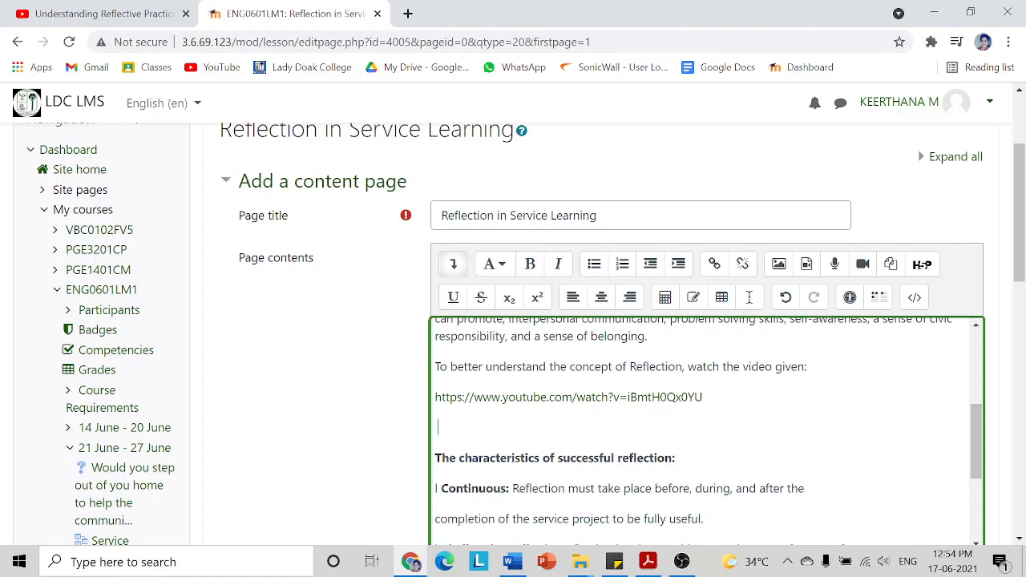
key(Delete)
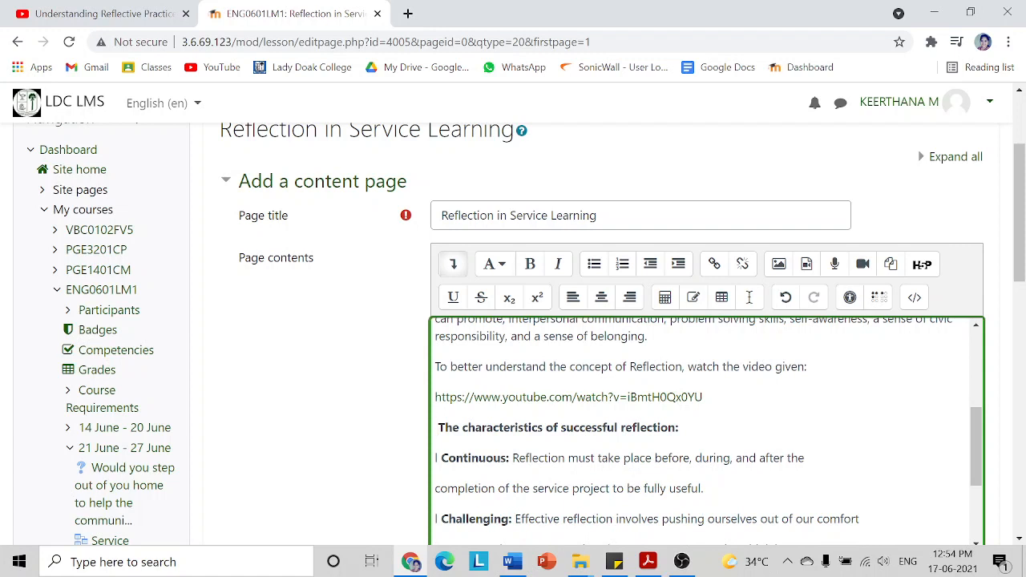
Remove the leading space before "The characteristics of successful reflection:" and replace the stray "l" before "Continuous:" with a bullet.
key(BackSpace)
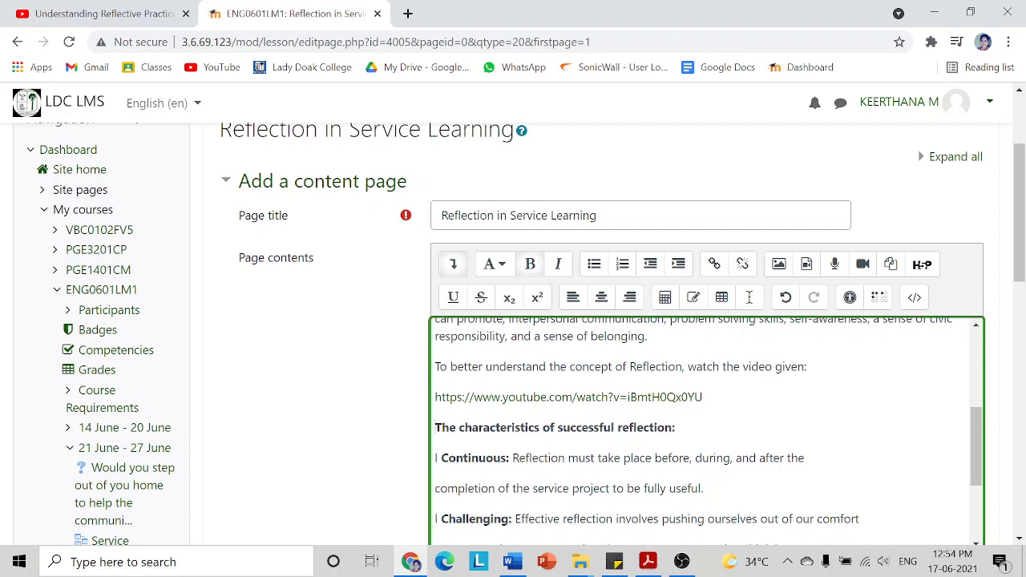
click(441, 459)
key(BackSpace)
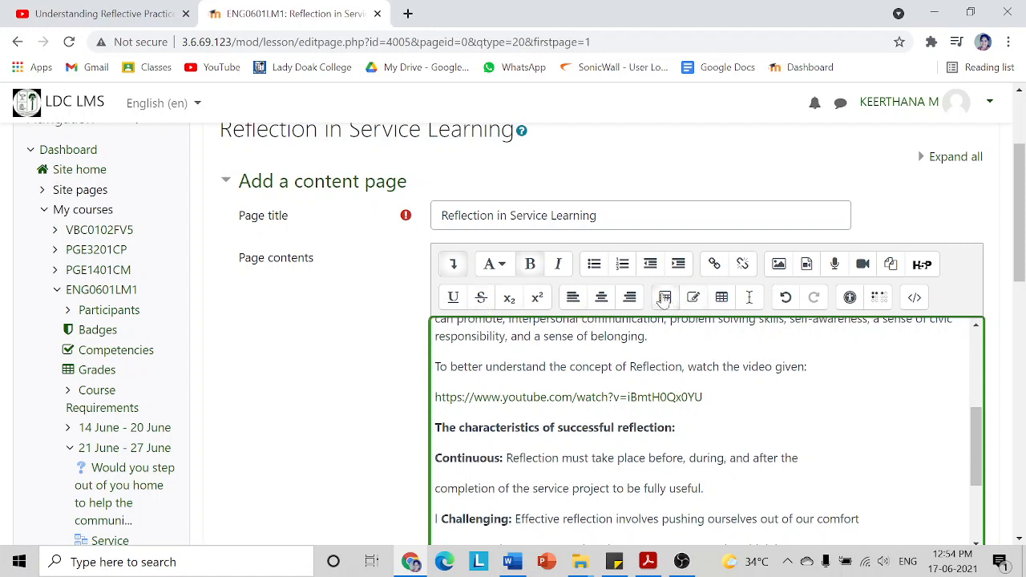
click(594, 263)
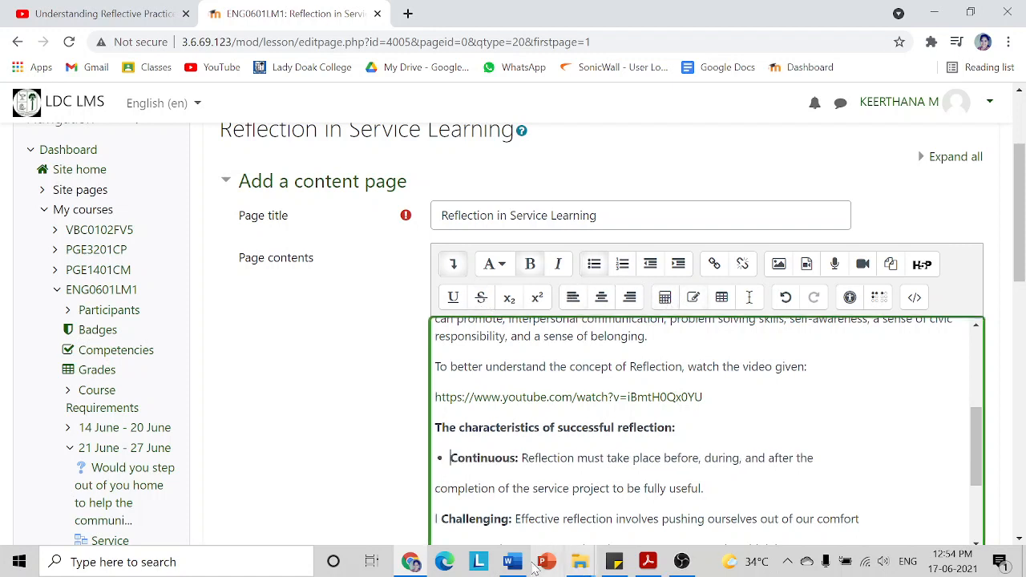
Remove the stray character before "Challenging:" and make that line a bulleted item.
click(439, 520)
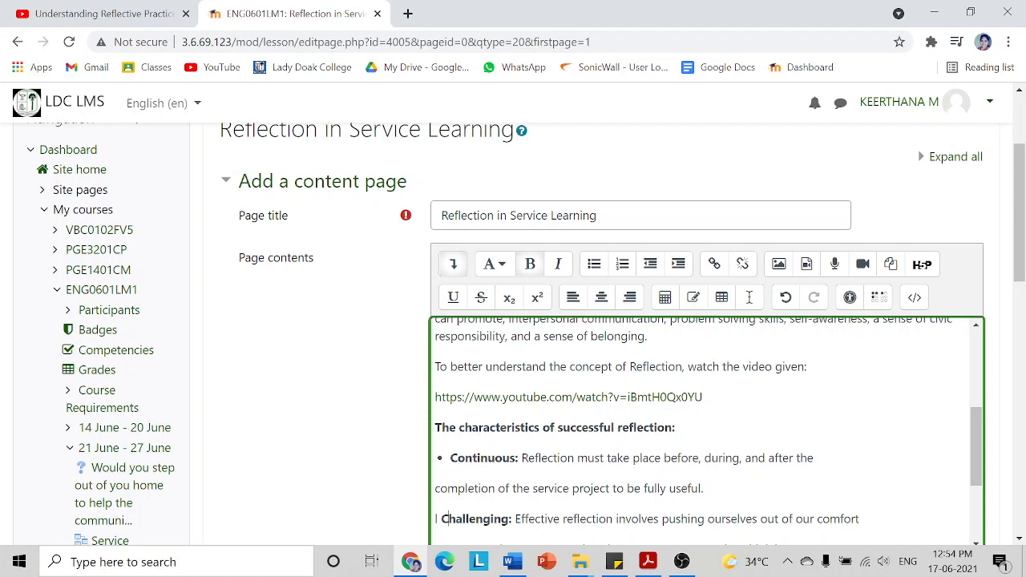
key(BackSpace)
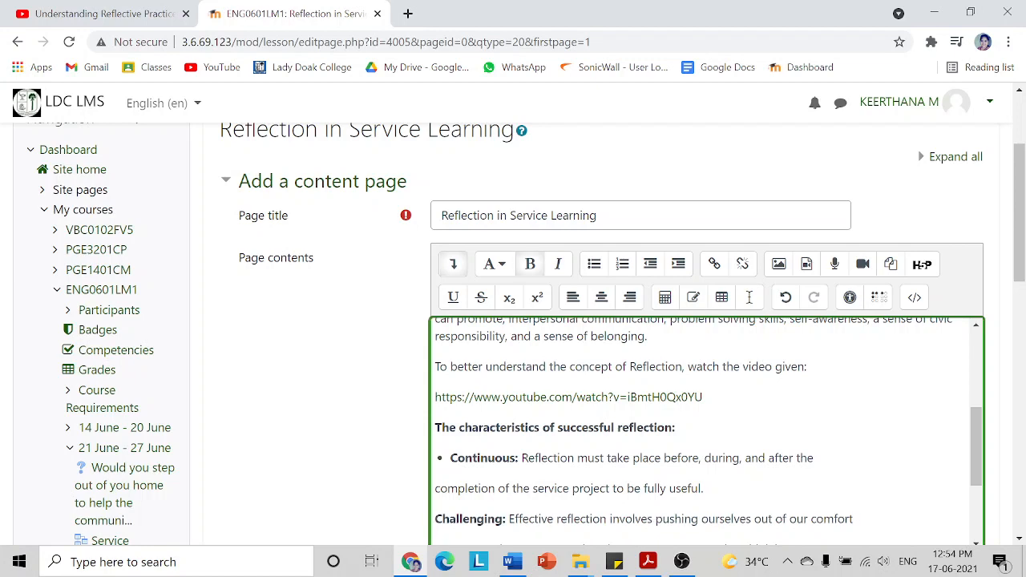
click(594, 264)
Delete the stray character before "Connected:" and turn that line into a bullet point.
scroll(706, 433, down, 3)
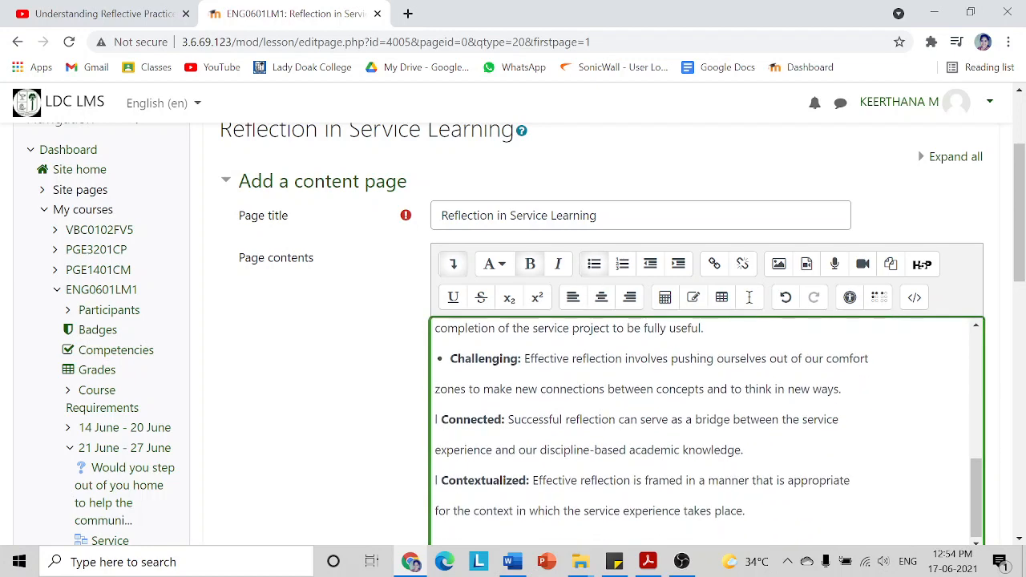
click(442, 420)
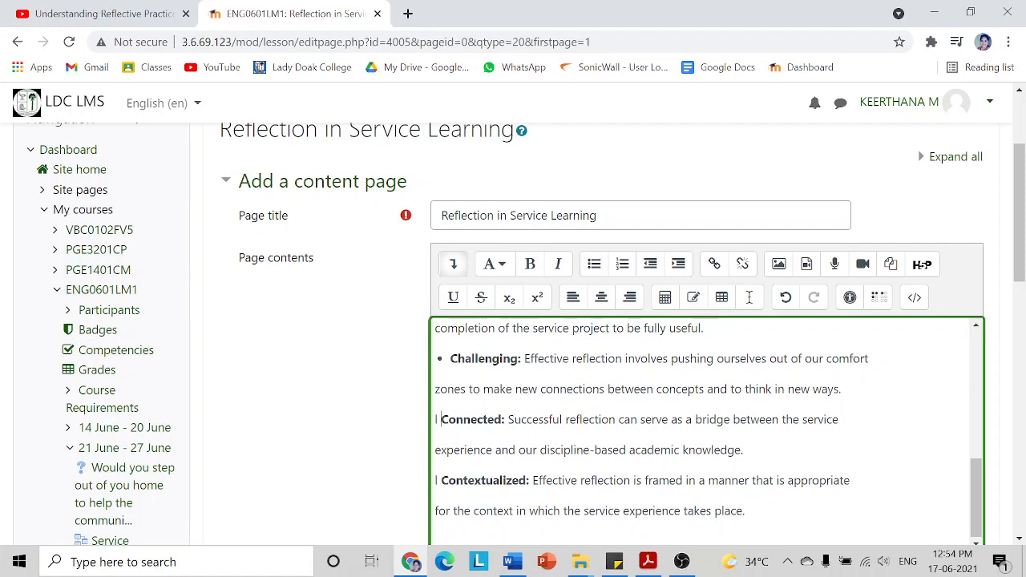
drag(442, 419, 433, 426)
click(457, 419)
key(Left)
key(BackSpace)
key(BackSpace)
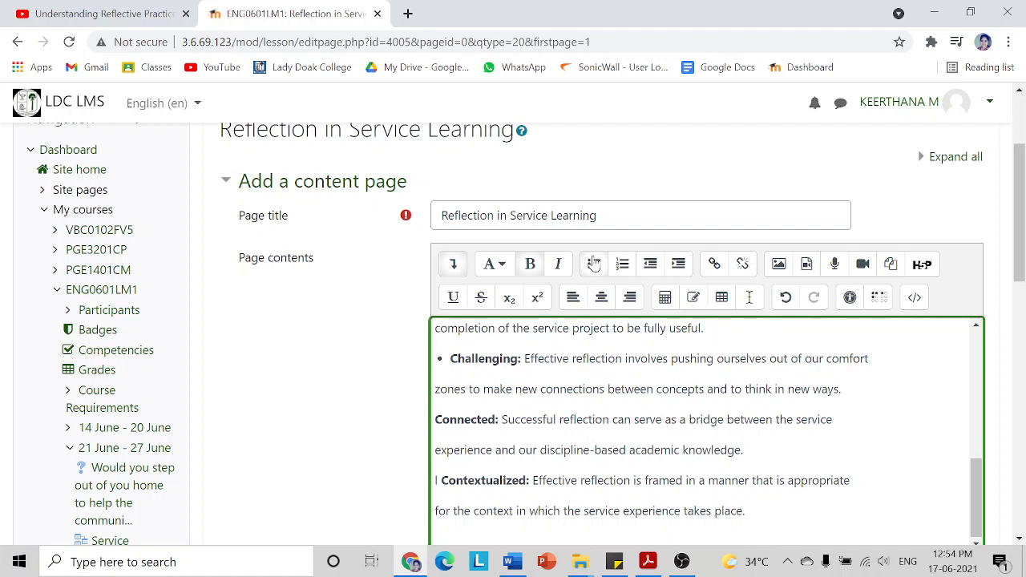
click(593, 264)
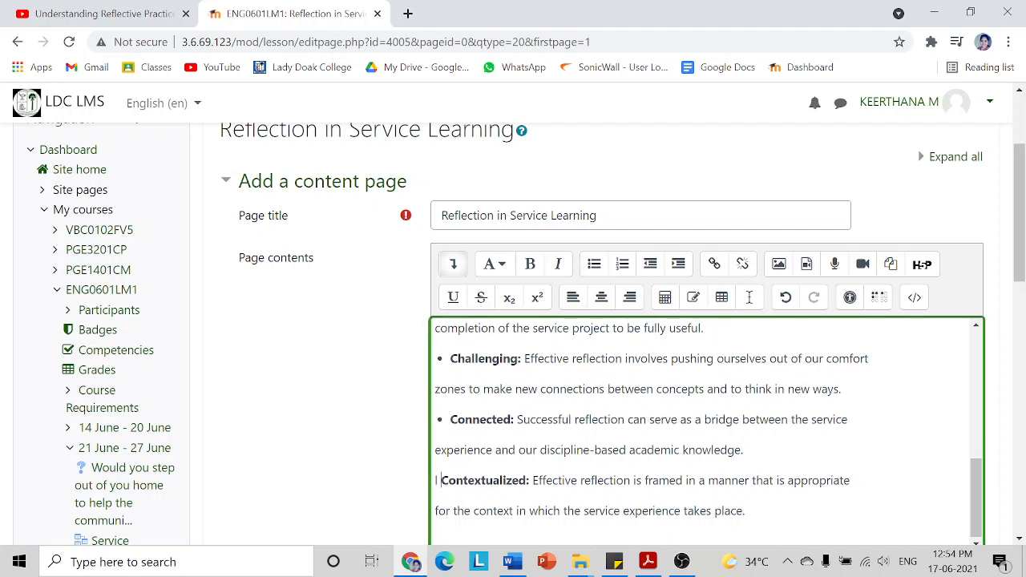
Clear the stray character before "Contextualized:" and format that line as a bulleted item.
key(BackSpace)
key(BackSpace)
click(594, 264)
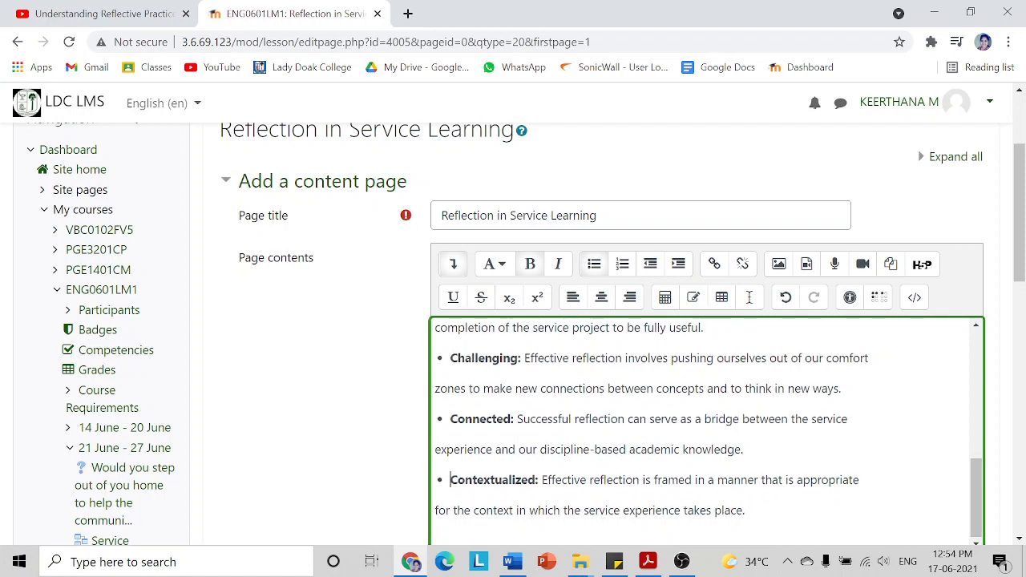
Review the page contents from the opening John Dewey quote through the list of reflection characteristics.
scroll(706, 433, up, 10)
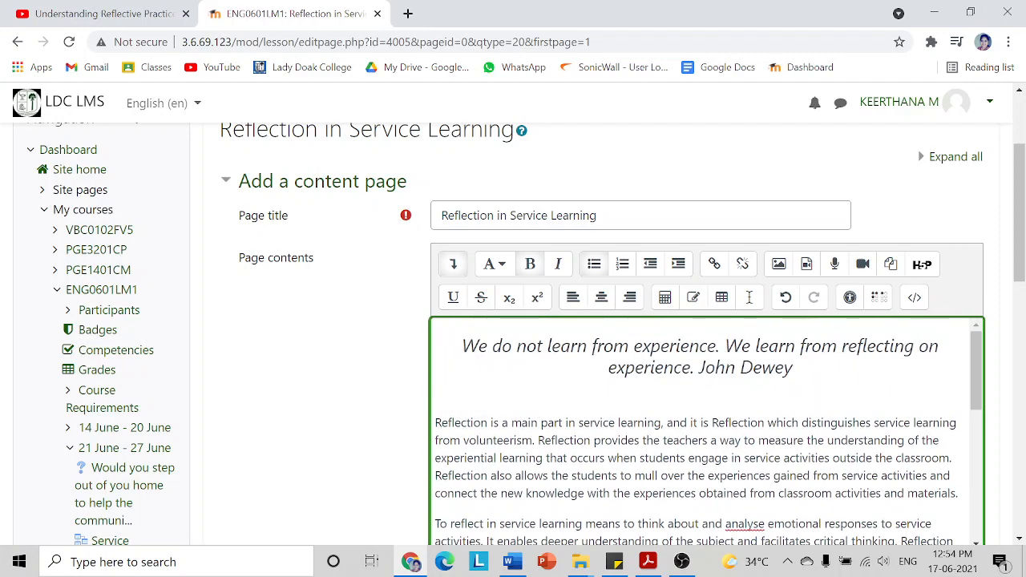
scroll(705, 433, down, 4)
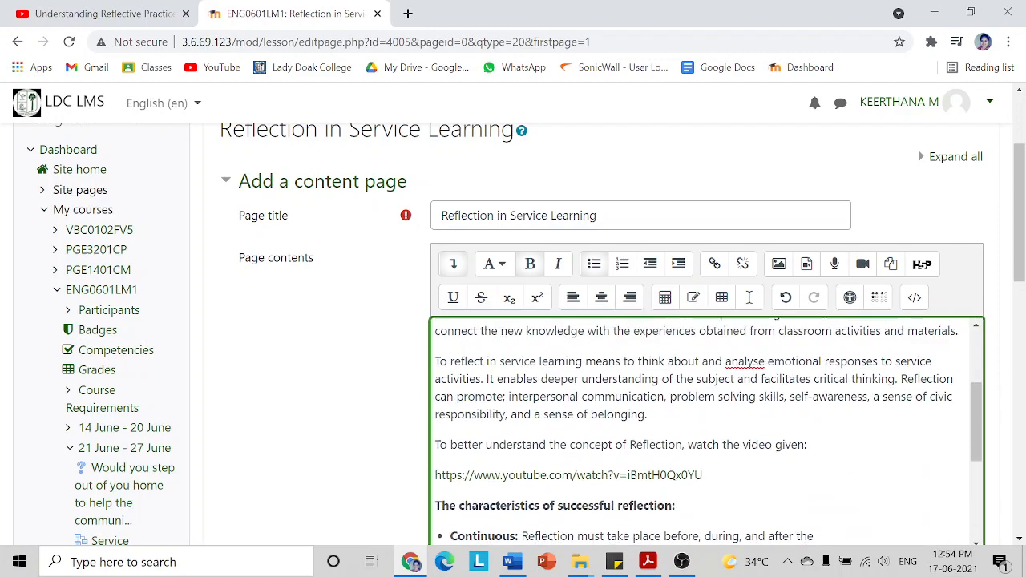
scroll(706, 433, up, 2)
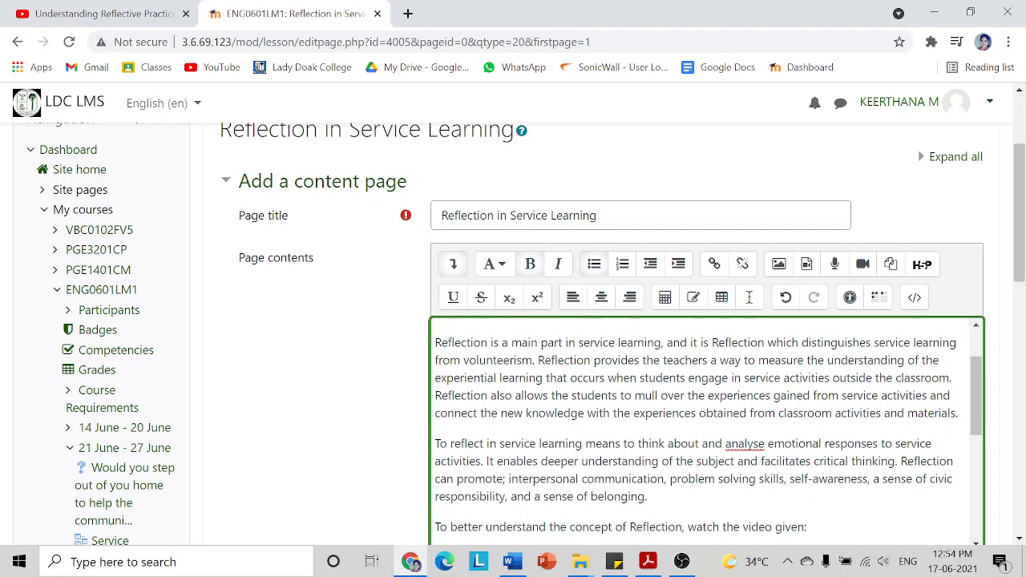
scroll(706, 433, down, 5)
scroll(705, 433, down, 3)
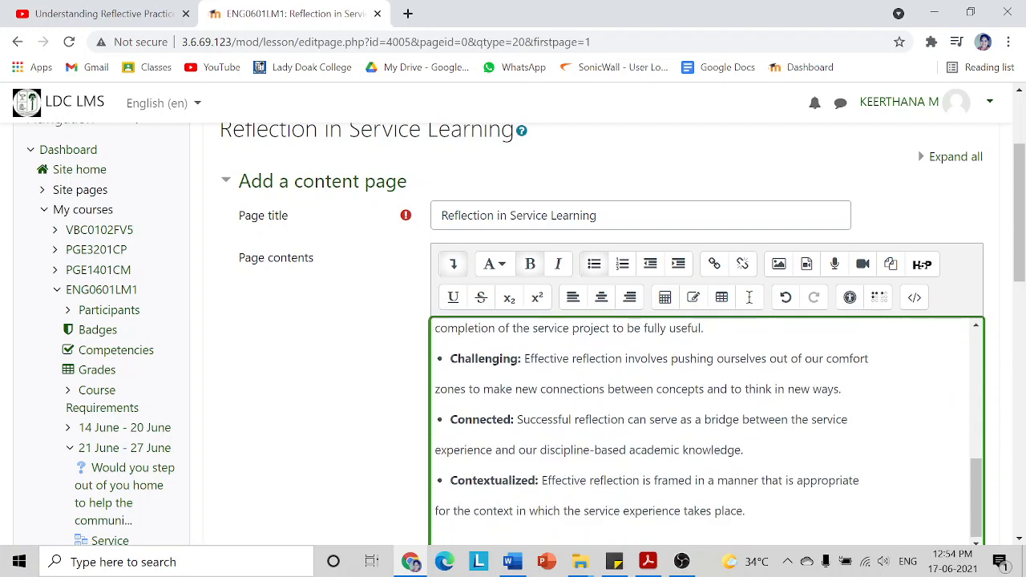
scroll(706, 433, up, 4)
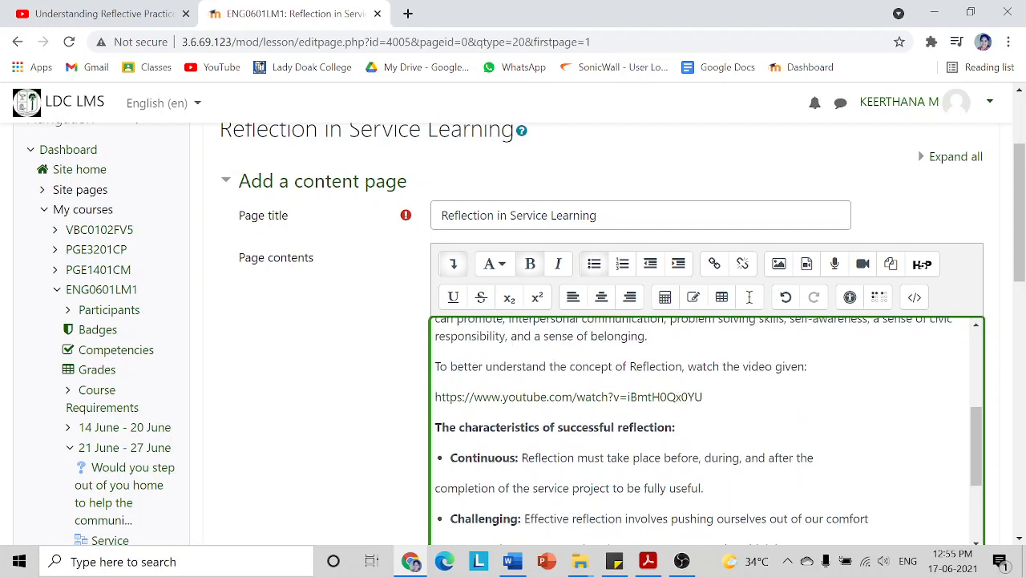
scroll(705, 433, down, 4)
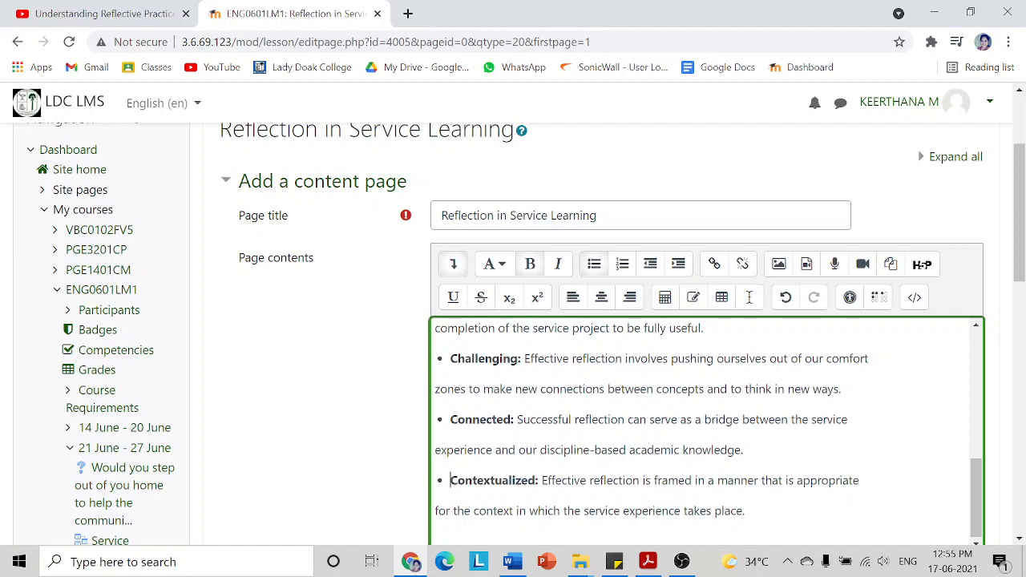
Set the Content 1 description to "Understanding Reflection".
scroll(706, 433, down, 1)
scroll(345, 464, down, 3)
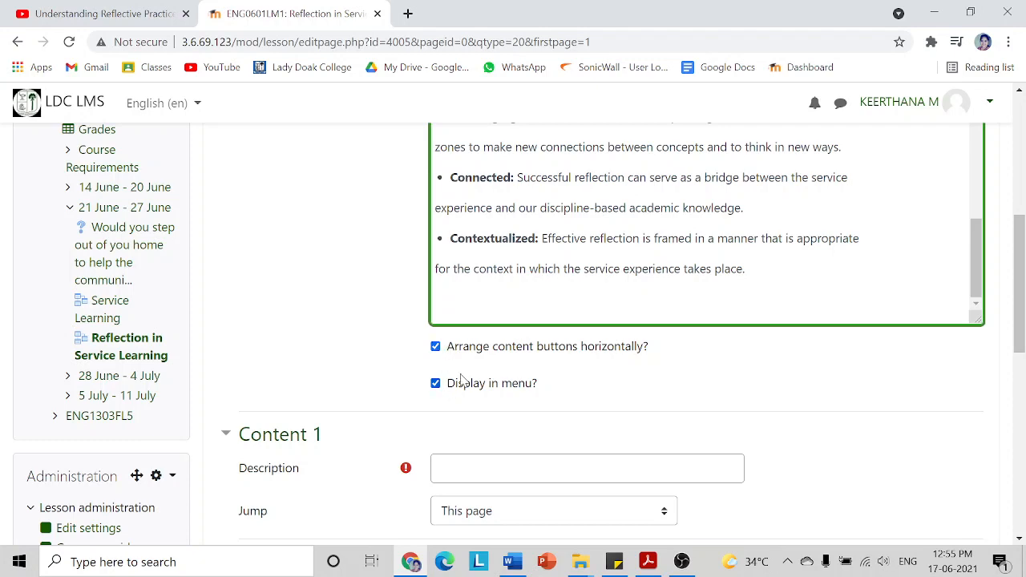
scroll(192, 361, down, 1)
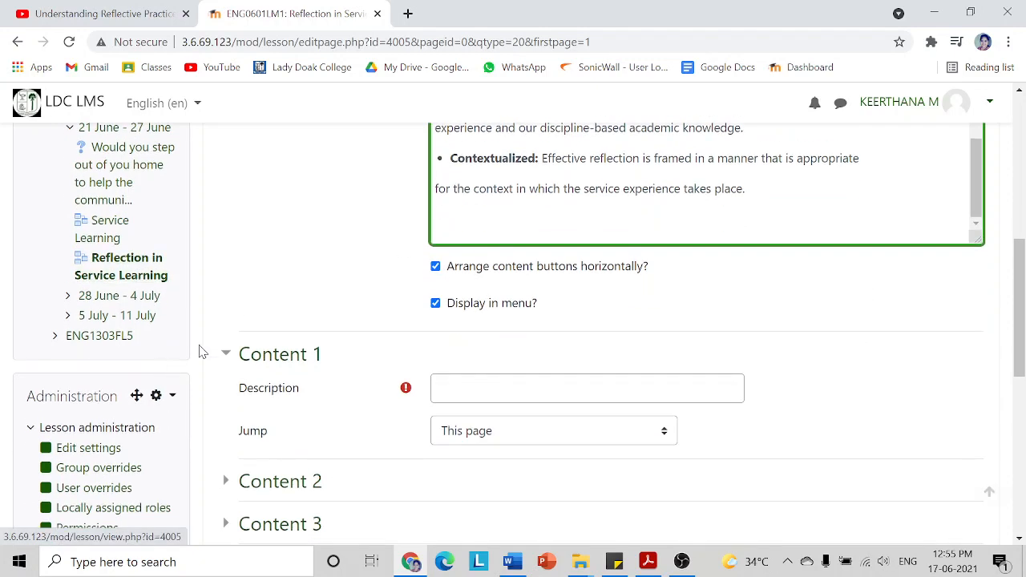
click(479, 384)
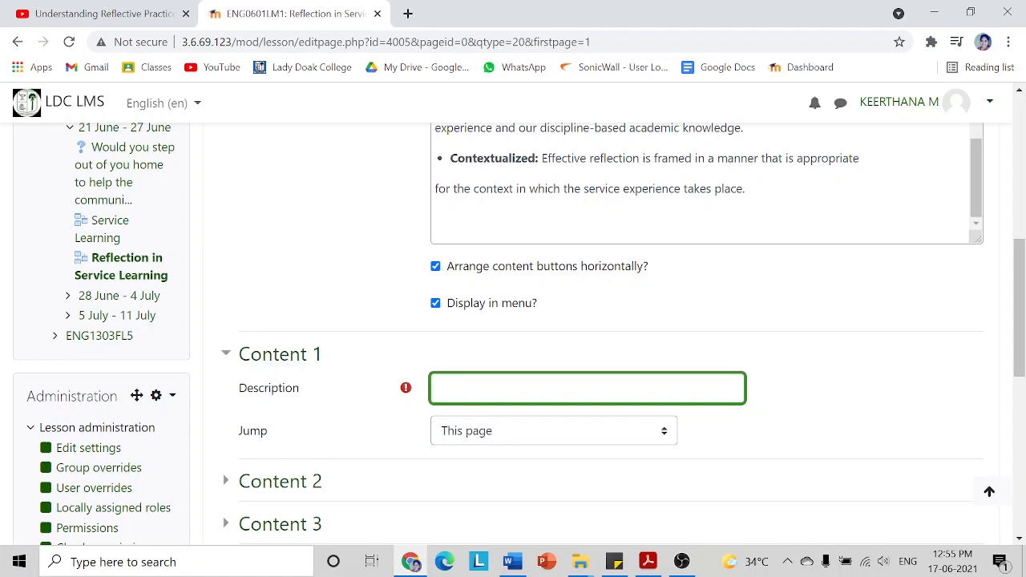
scroll(557, 425, up, 5)
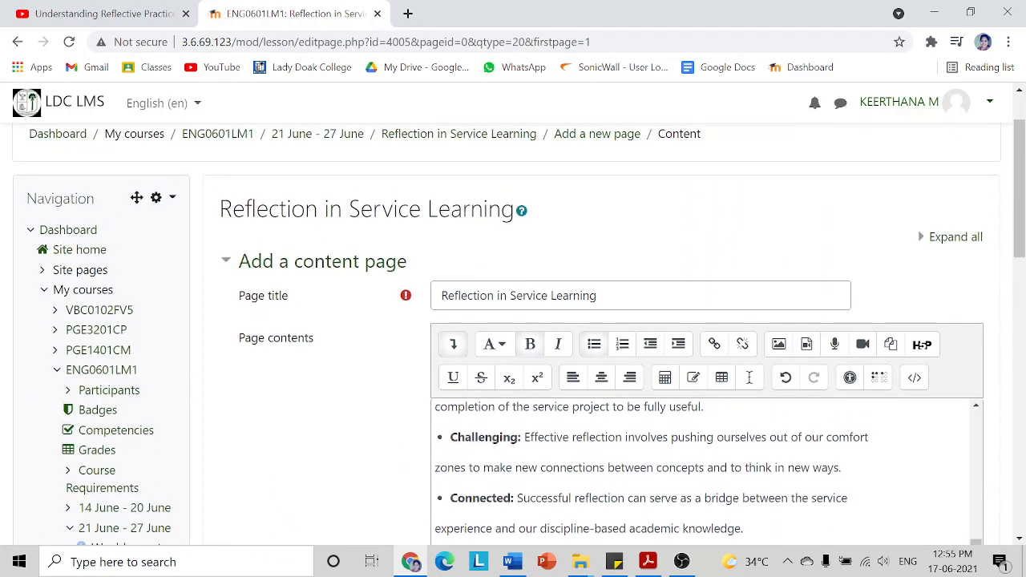
scroll(565, 426, down, 6)
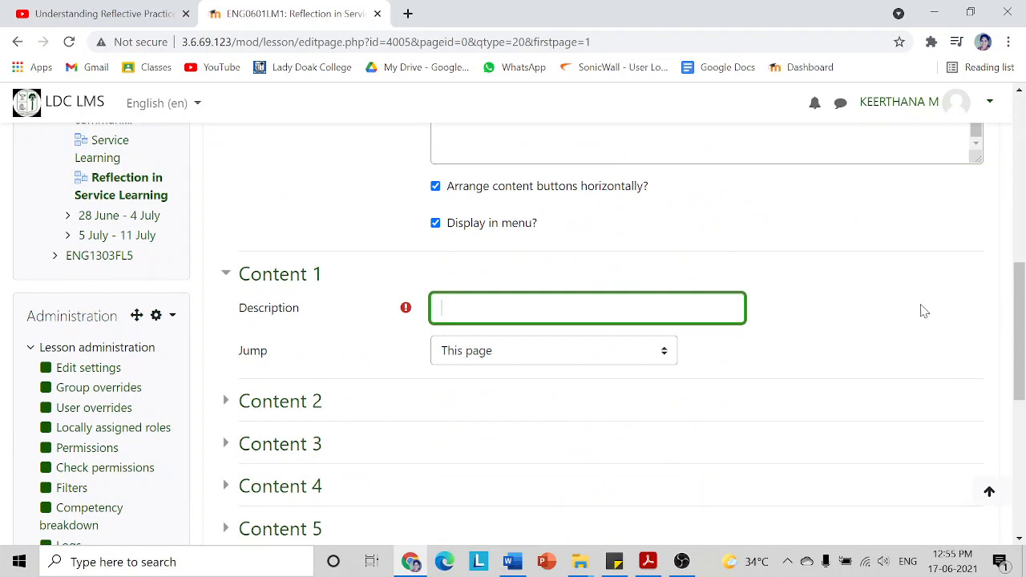
text(nderstanding RE)
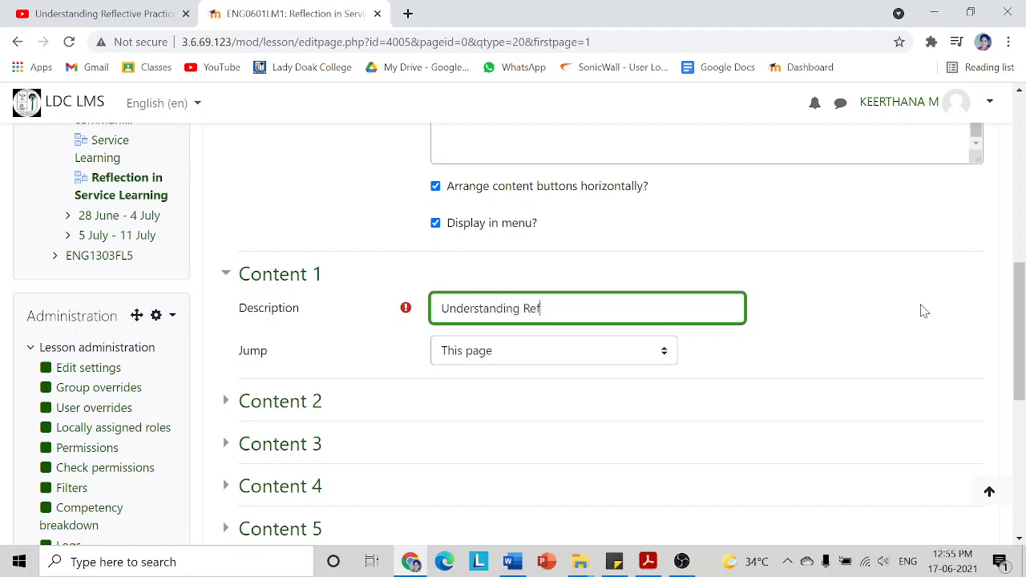
text(flection)
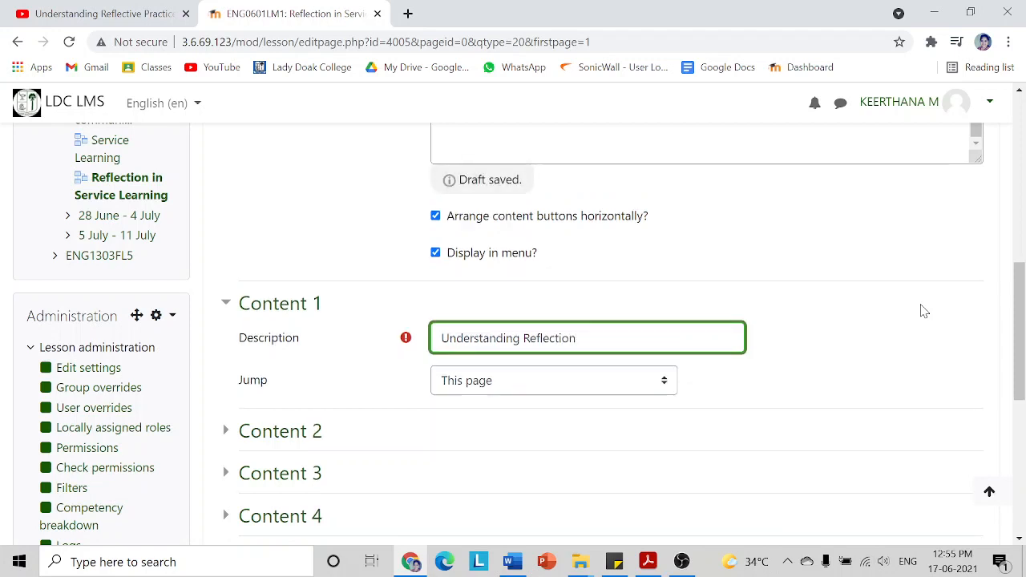
Keep the Content 1 jump set to "This page" and save the content page.
click(638, 392)
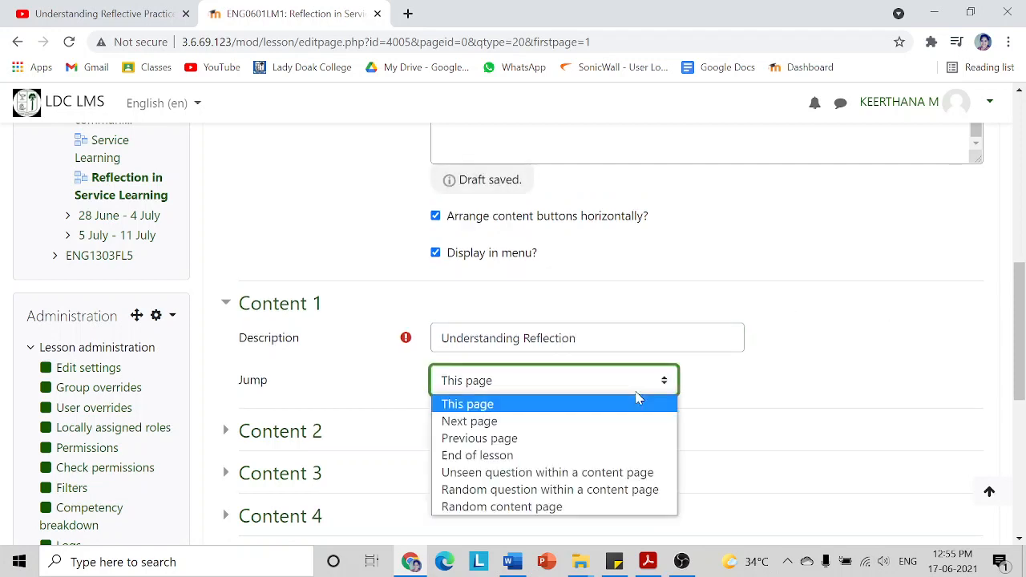
click(642, 393)
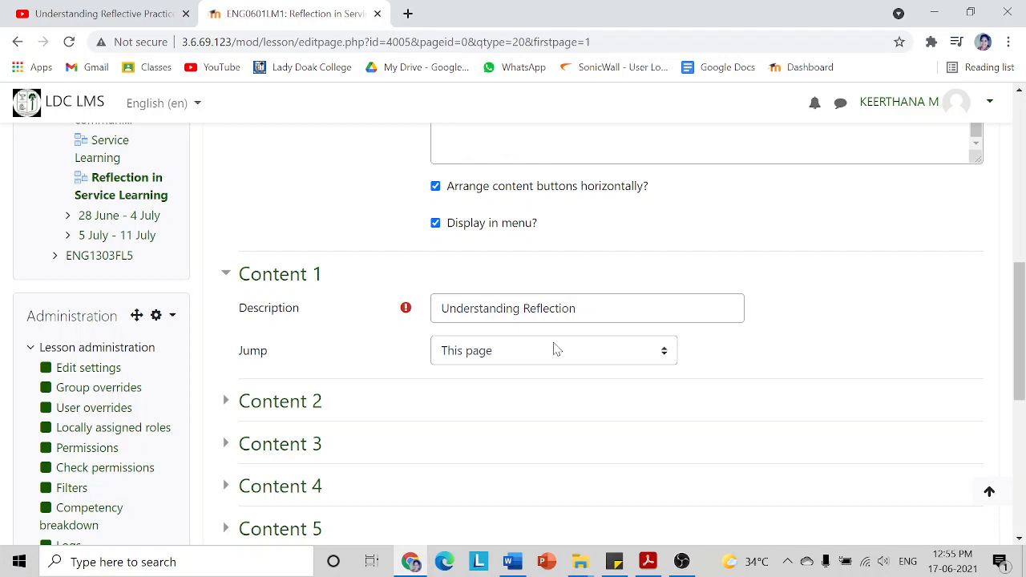
scroll(553, 350, down, 3)
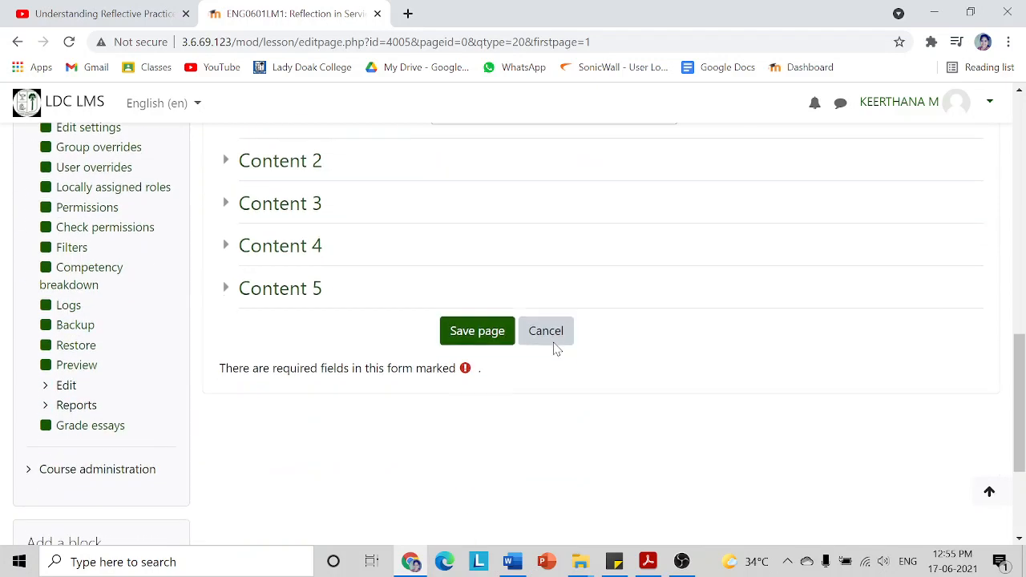
click(455, 333)
Add a question page of type Multichoice after the "Reflection in Service Learning" content page.
scroll(456, 332, down, 3)
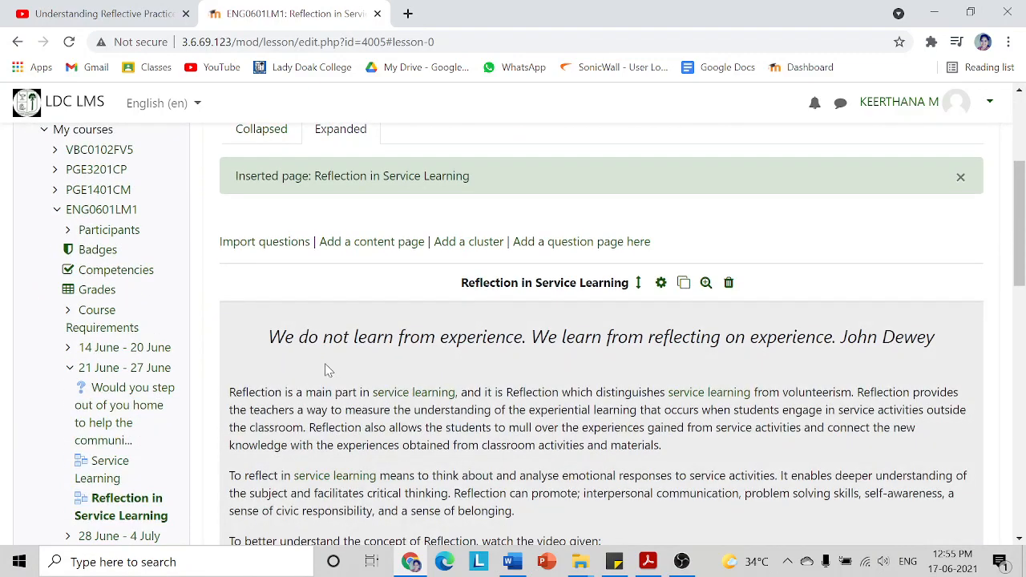
scroll(328, 366, down, 1)
scroll(415, 334, down, 8)
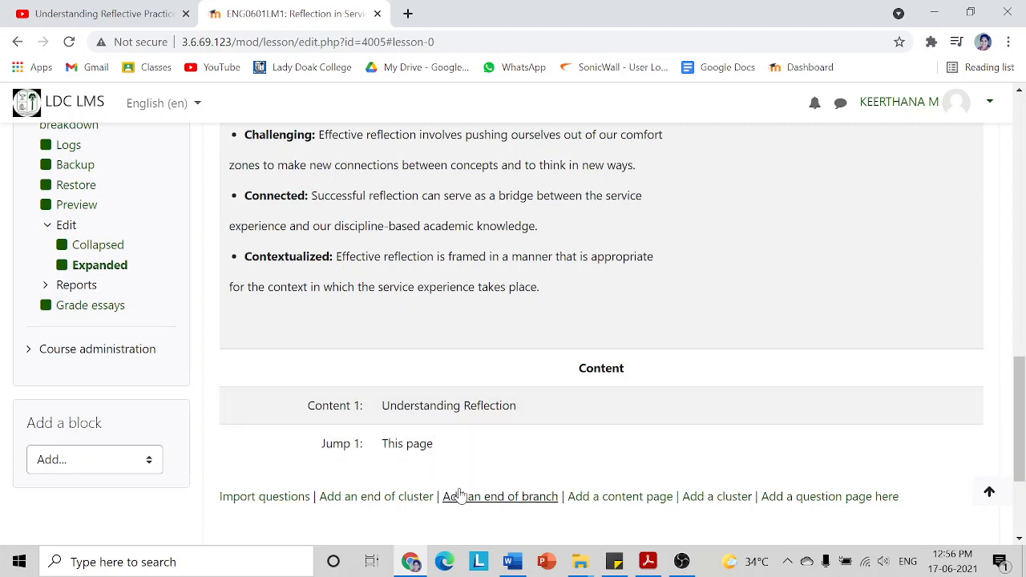
click(819, 498)
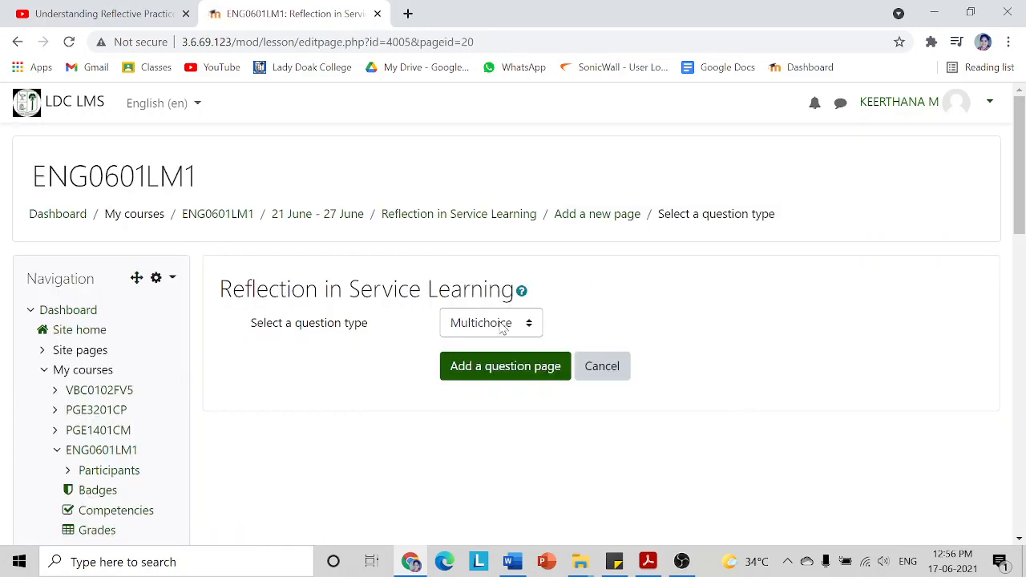
click(518, 366)
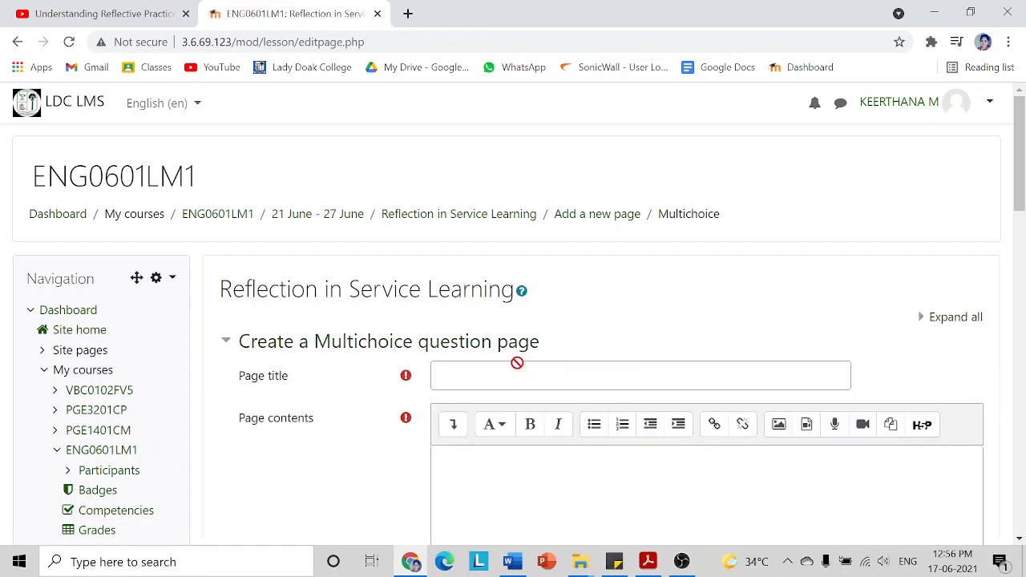
Title the Multichoice question page "Understanding Reflection".
click(517, 366)
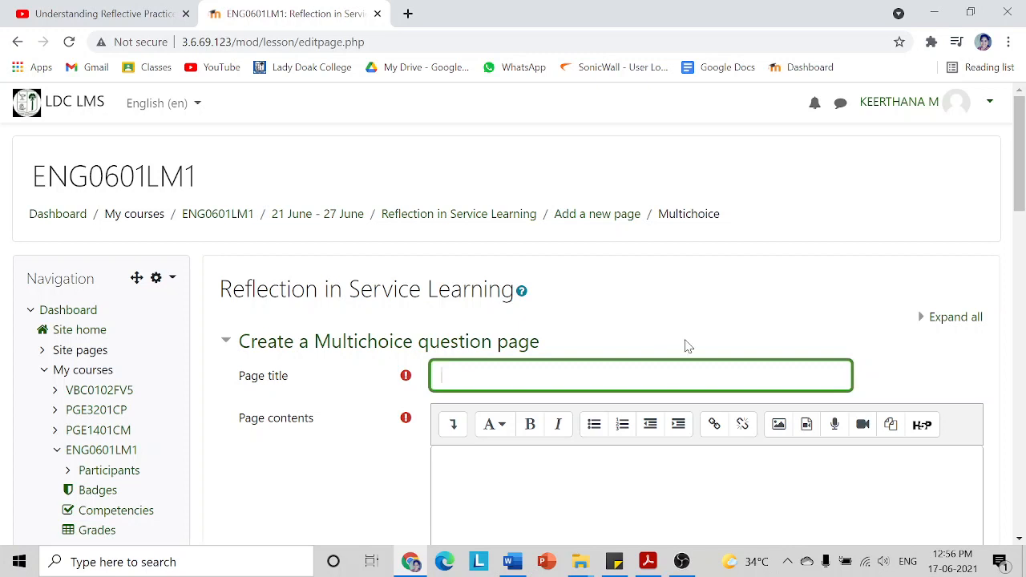
text(Und)
text(erstanding)
text( Ref)
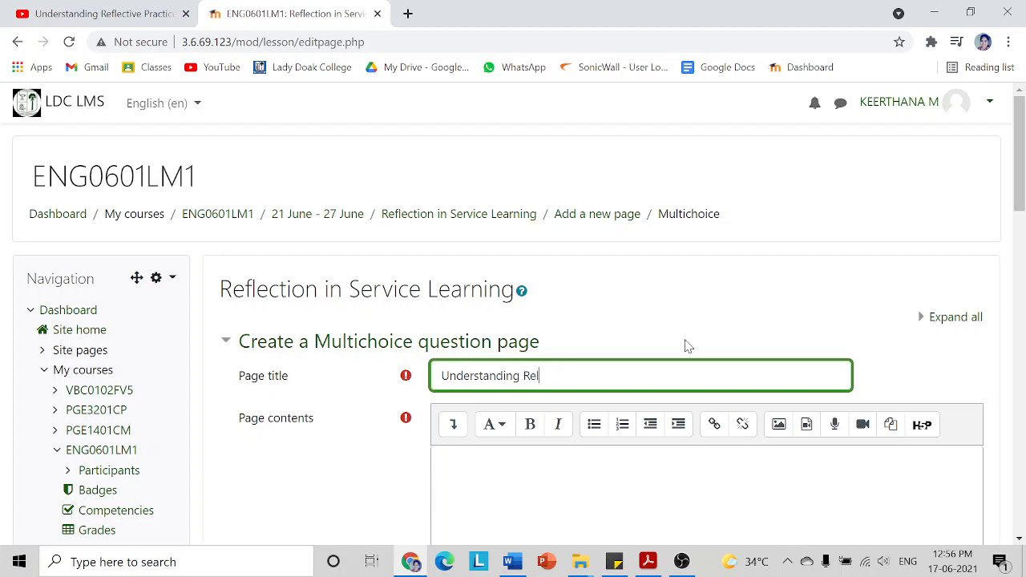
text(lection)
Copy "Which of the following happens after reflective learning?" from the Word document into the Multichoice question's page contents in Moodle.
click(488, 482)
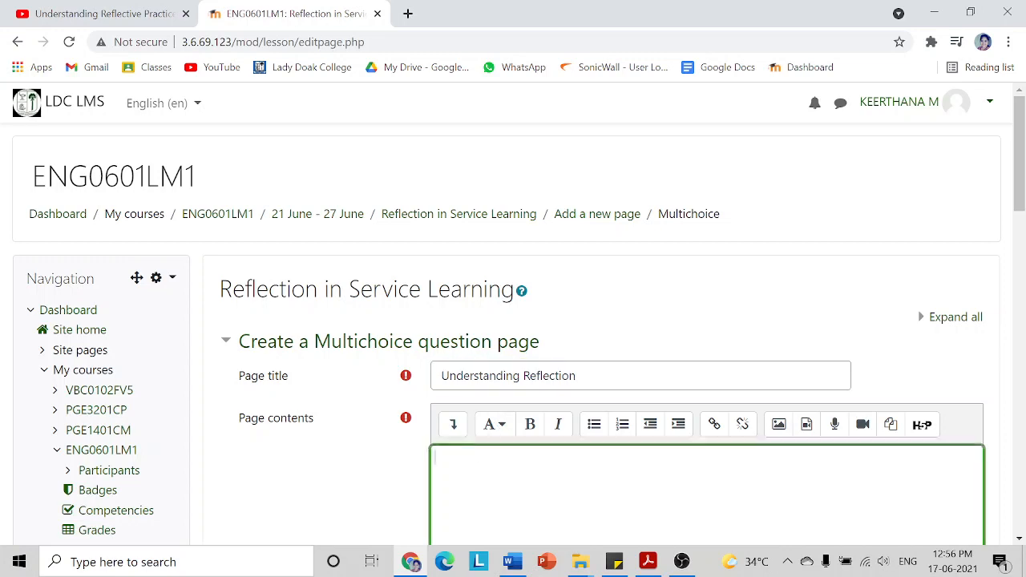
scroll(421, 455, down, 2)
scroll(568, 416, down, 3)
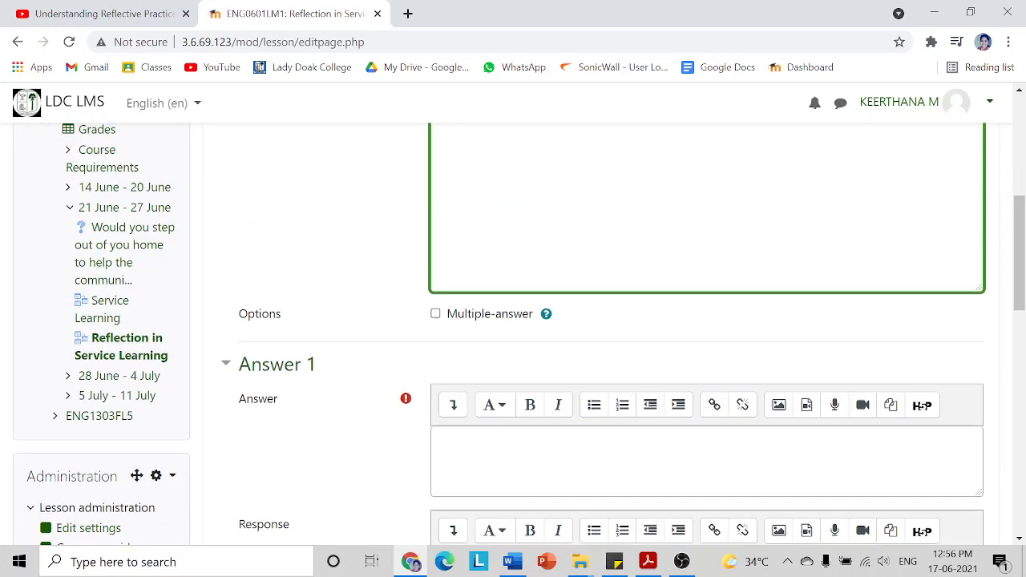
scroll(569, 417, up, 3)
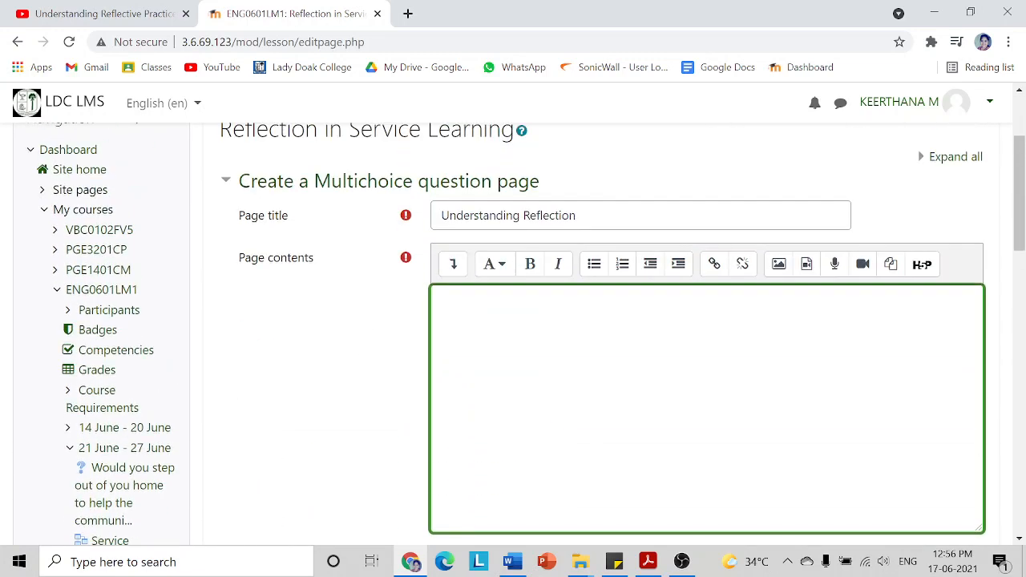
click(512, 562)
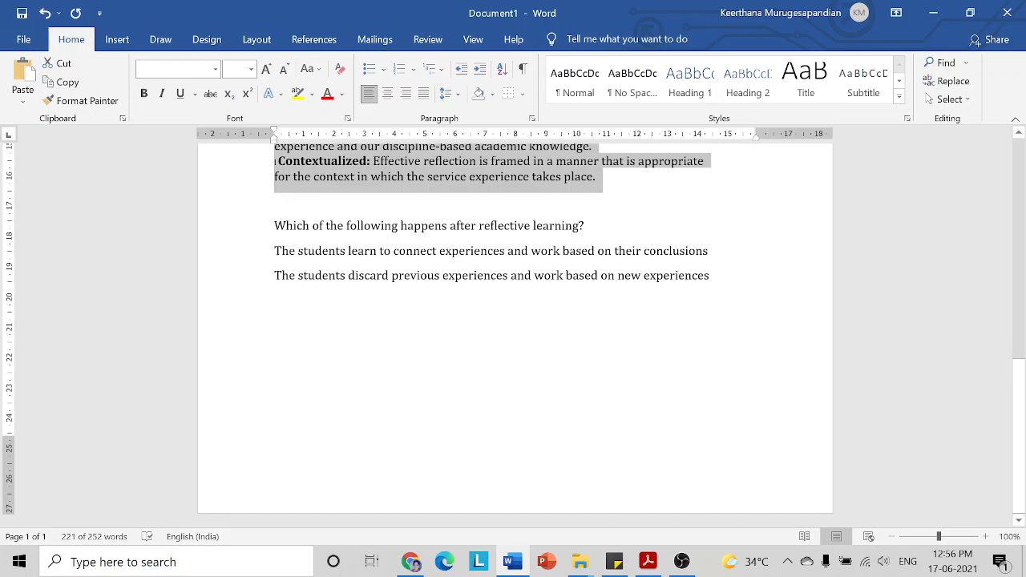
drag(274, 225, 612, 227)
key(ctrl+c)
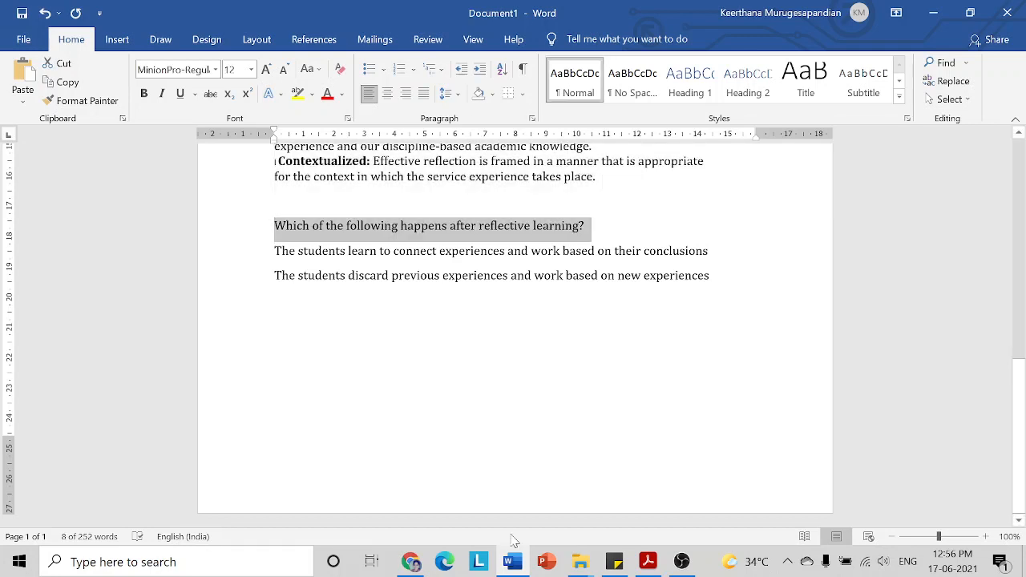
mouse_move(519, 569)
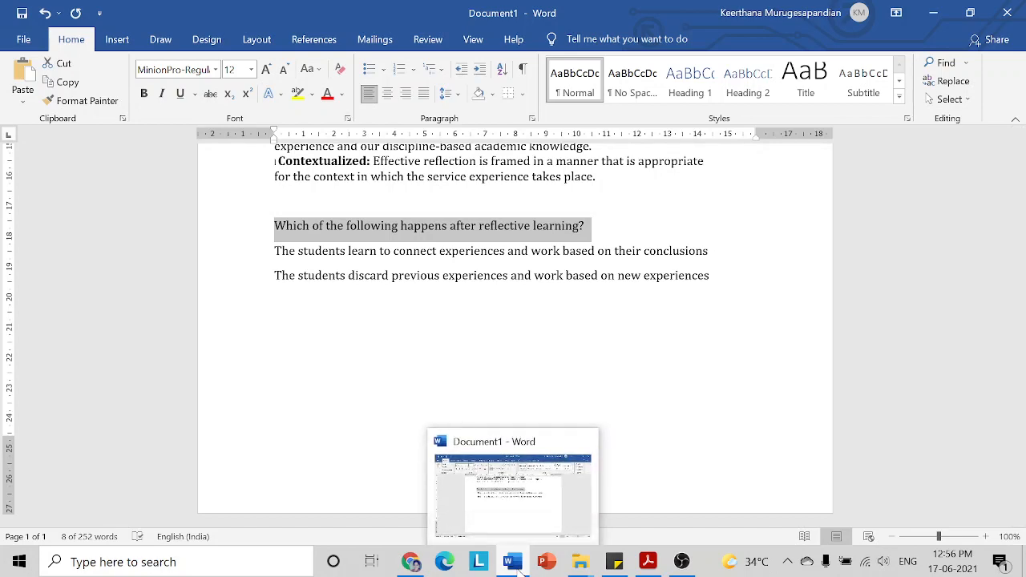
click(411, 563)
key(ctrl+v)
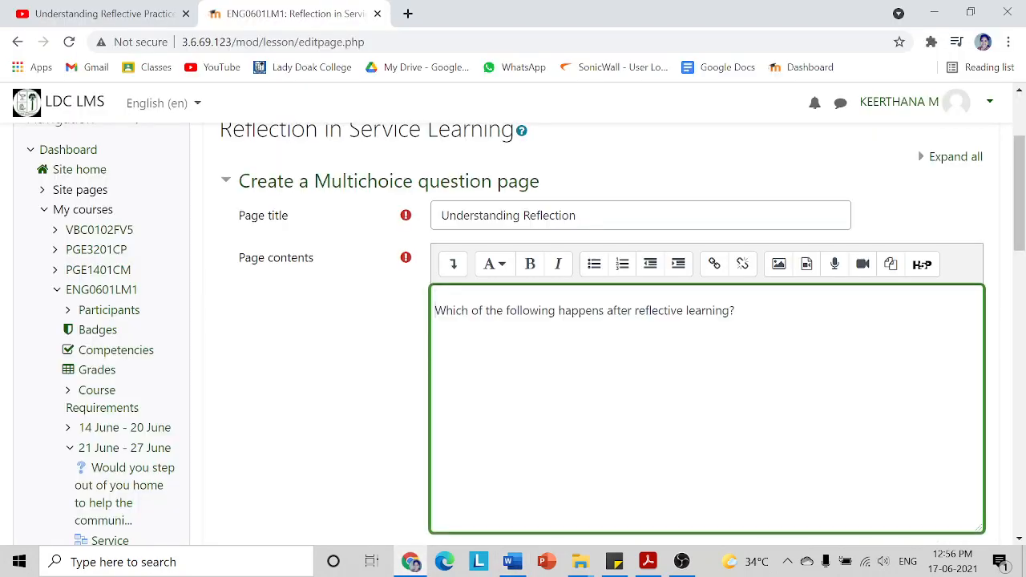
Copy the two answer statements below the question in the Word document into the Answer 1 text in Moodle.
scroll(436, 408, down, 2)
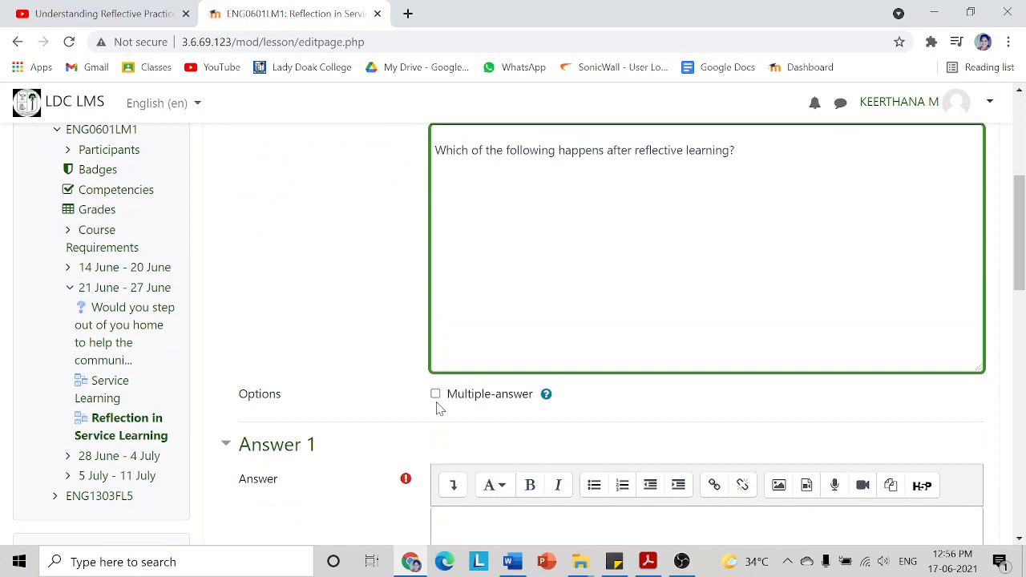
scroll(429, 411, down, 1)
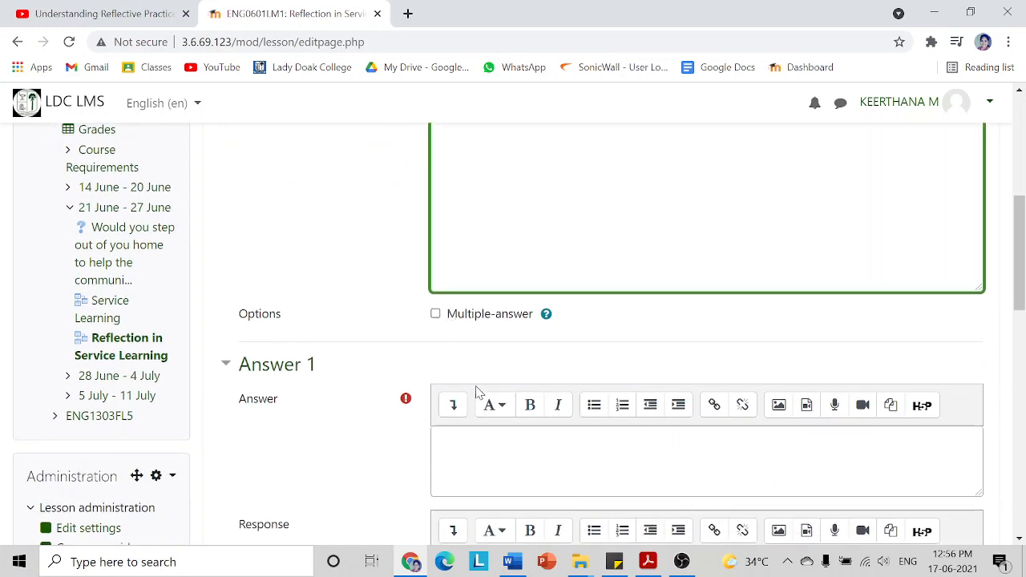
click(517, 432)
scroll(609, 321, down, 2)
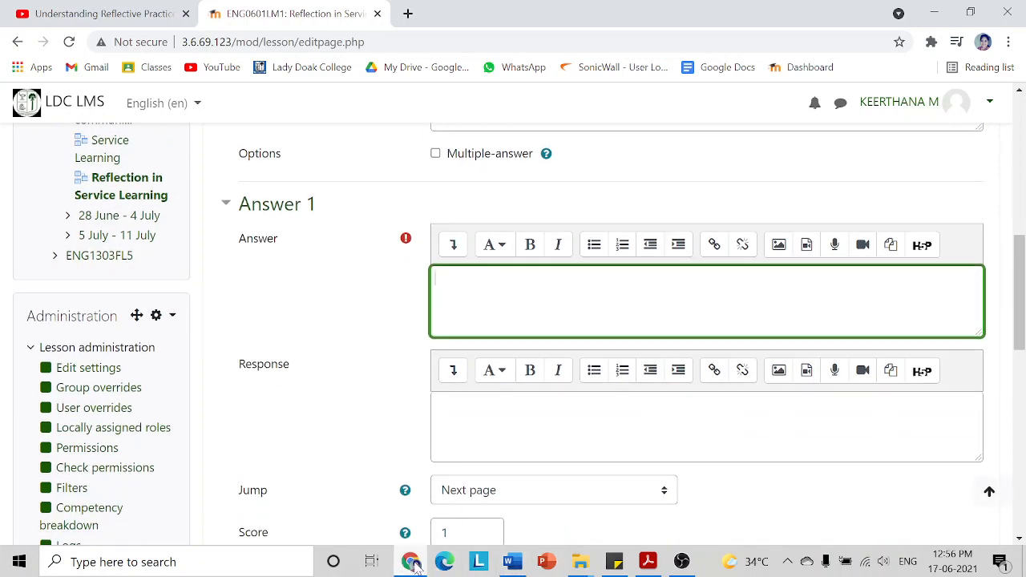
click(513, 562)
drag(275, 251, 694, 293)
key(ctrl+c)
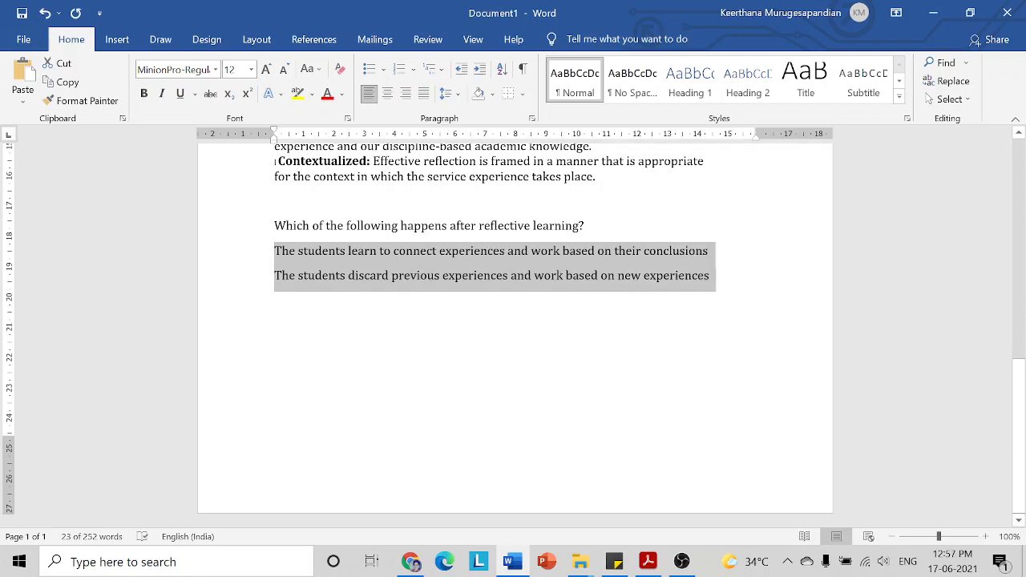
click(411, 562)
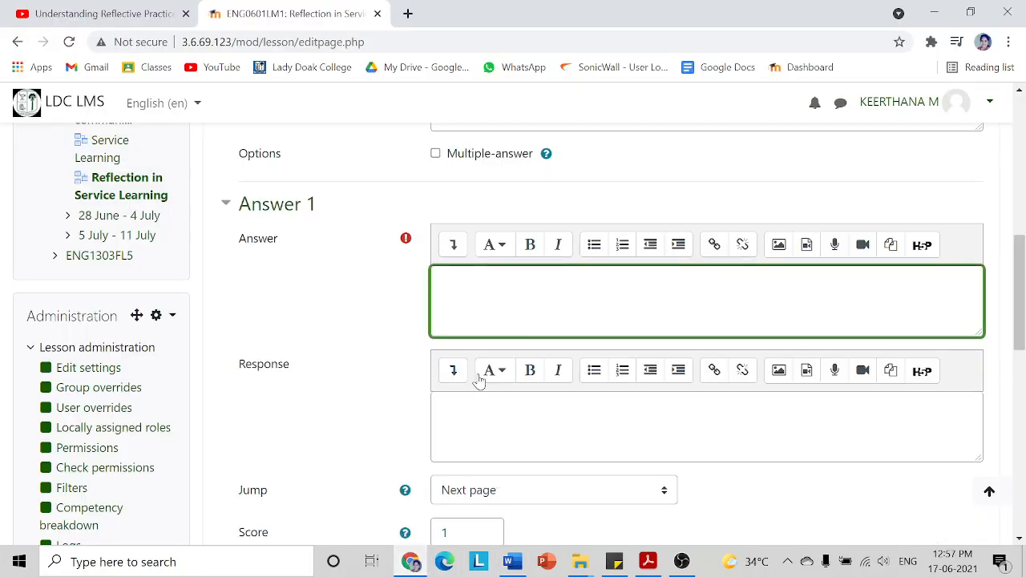
key(ctrl+v)
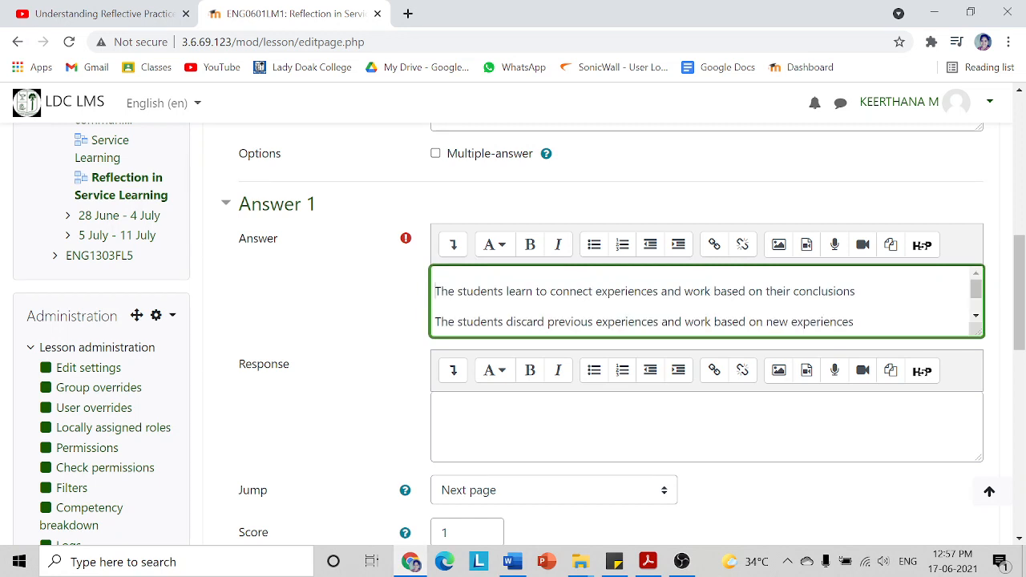
Move "The students discard previous experiences and work based on new experiences" from the Answer 1 text to the Answer 2 text.
drag(854, 321, 435, 291)
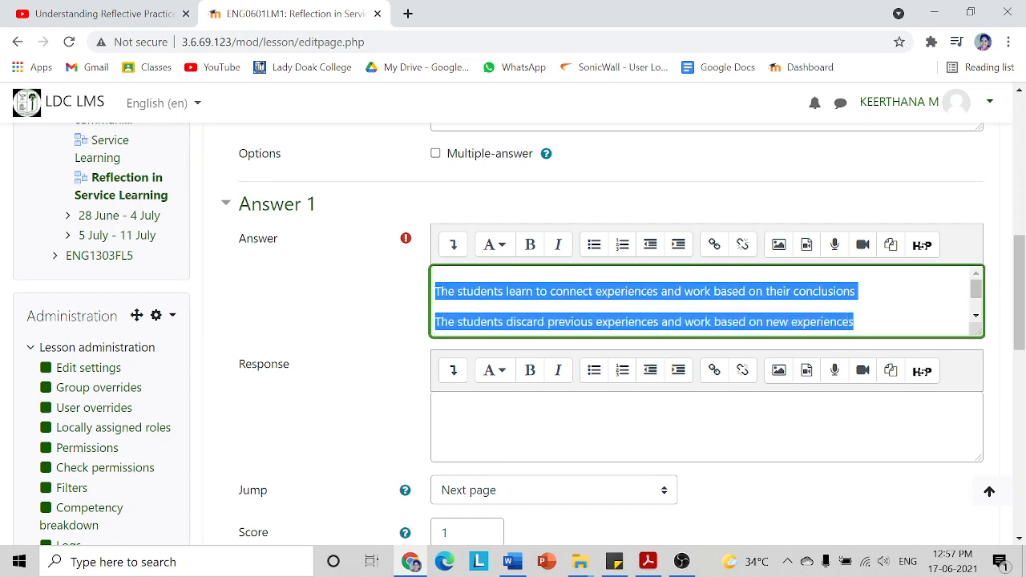
click(593, 321)
scroll(585, 322, down, 1)
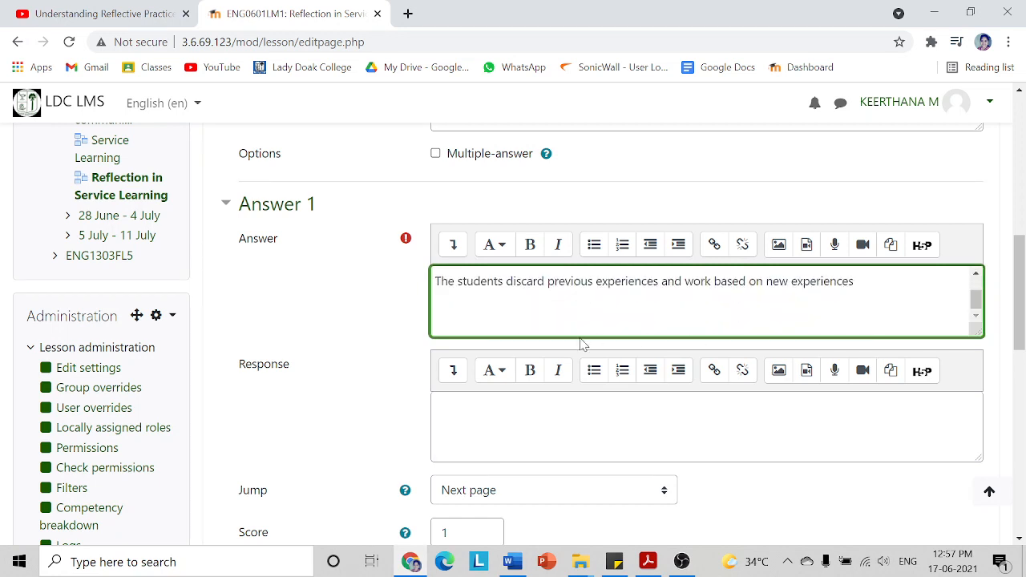
drag(633, 311, 435, 322)
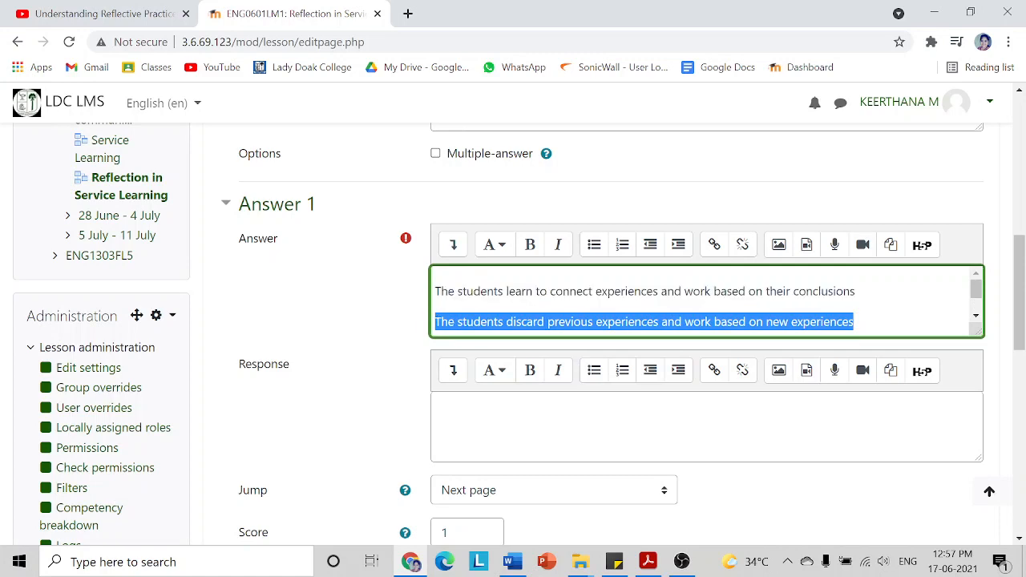
key(ctrl+x)
scroll(533, 471, down, 2)
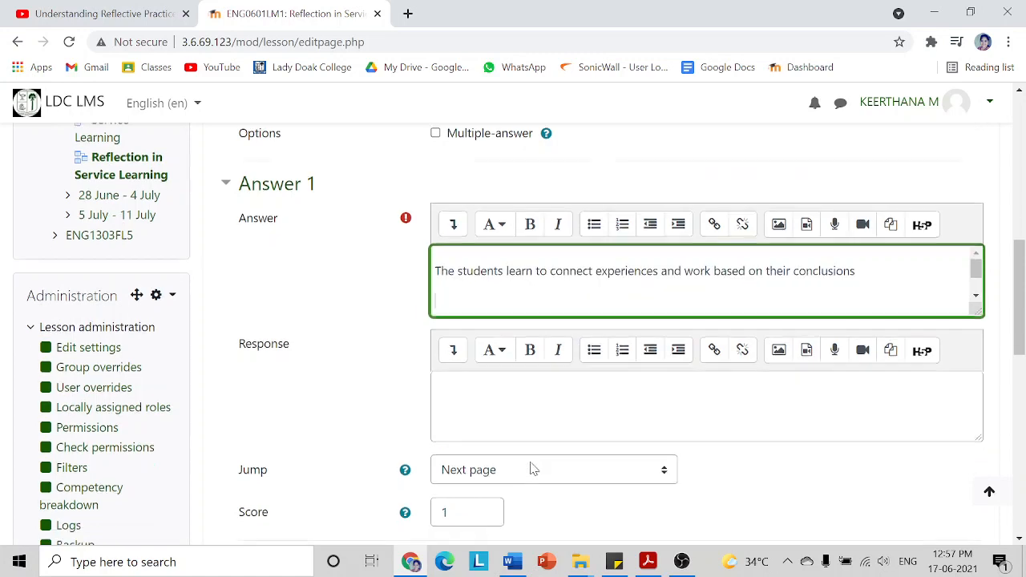
click(486, 509)
key(ctrl+v)
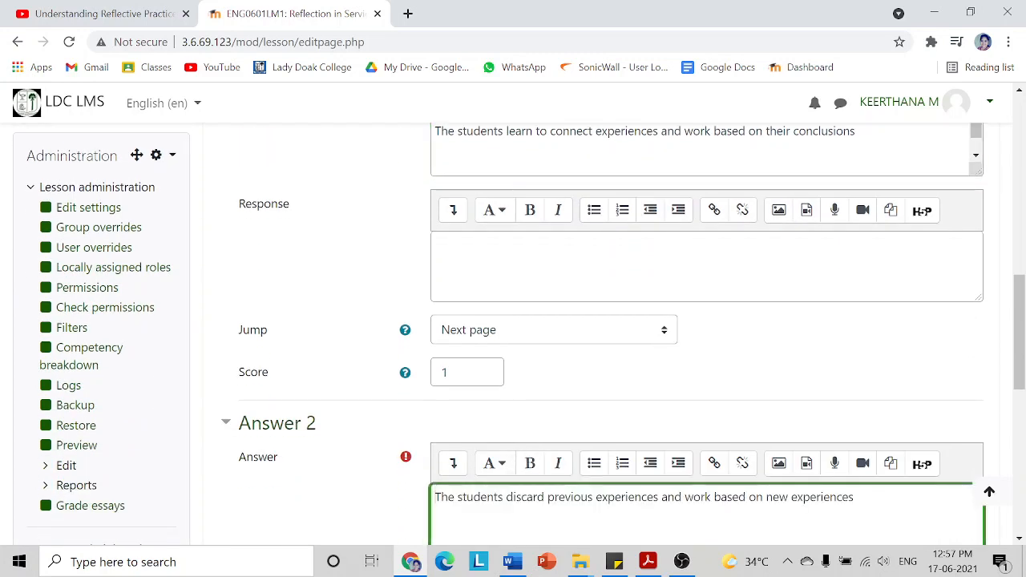
scroll(600, 431, up, 2)
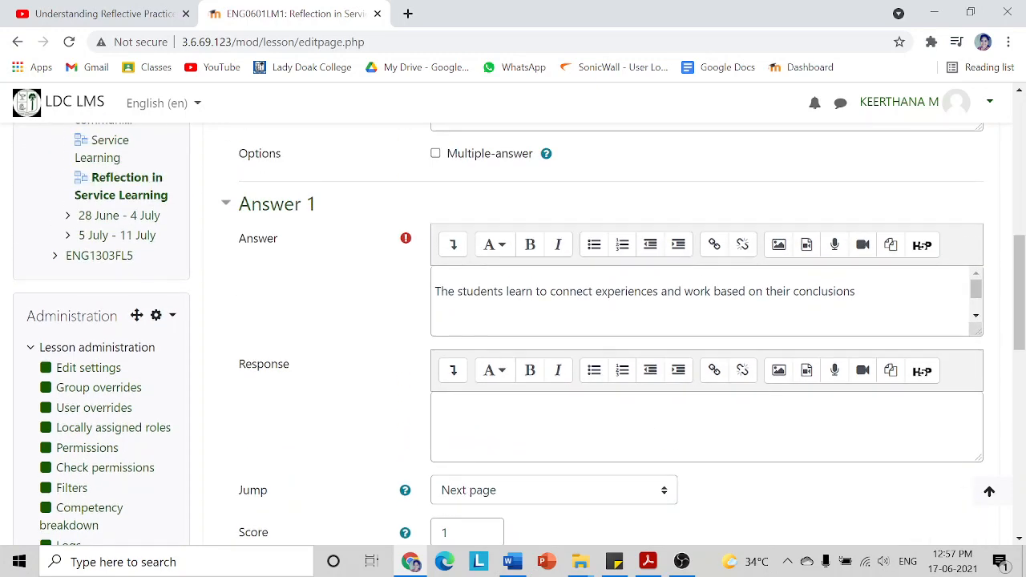
click(590, 312)
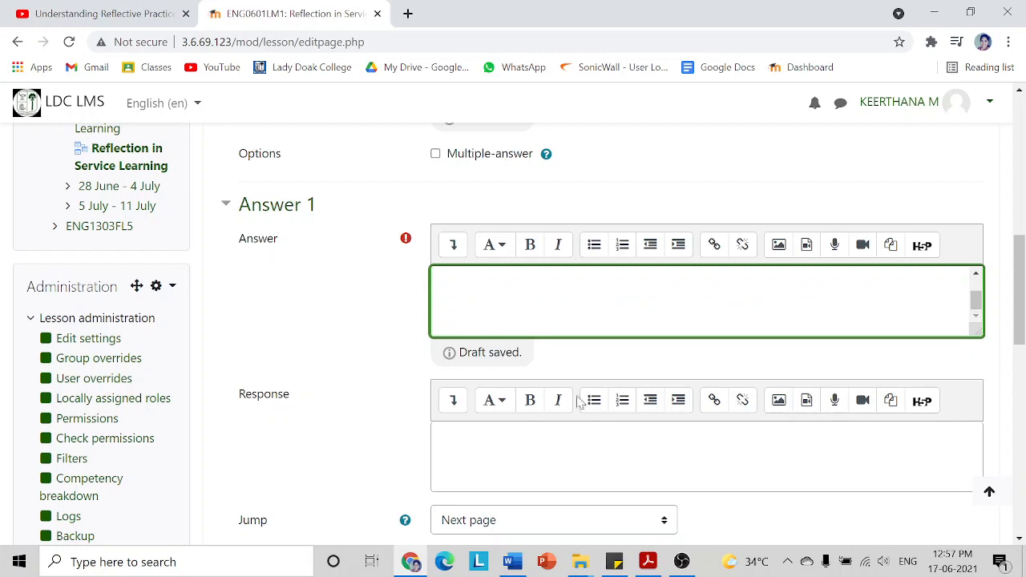
Enter "Good Job!" as the Answer 1 response, keeping its jump at "Next page" and its score at 1.
click(779, 449)
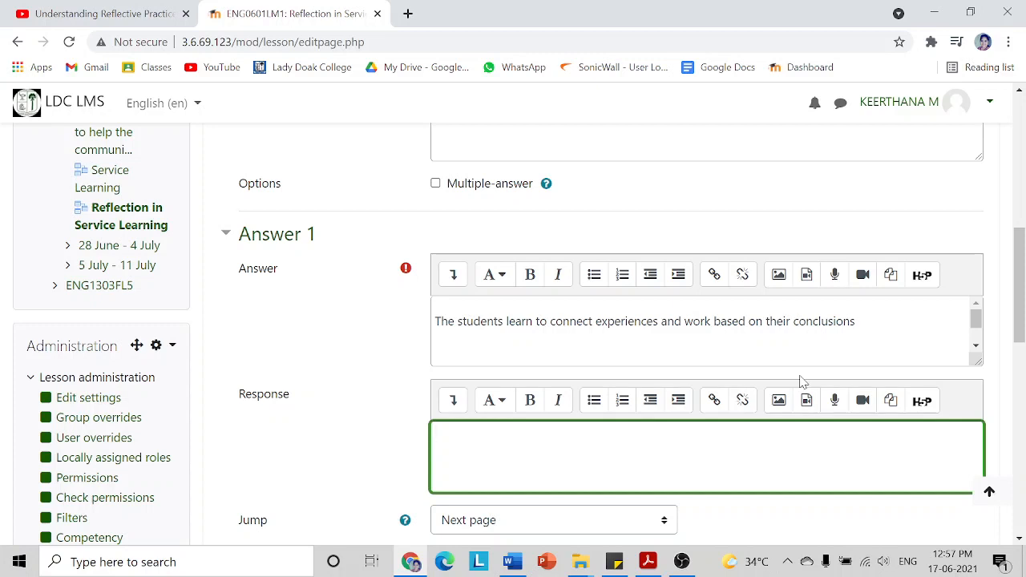
text(Good Job!)
scroll(320, 477, down, 1)
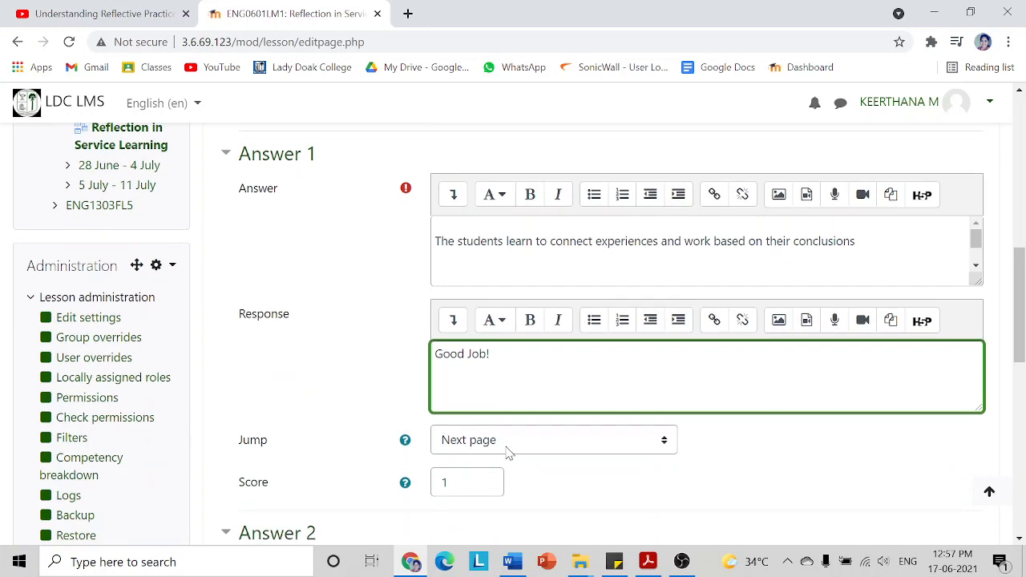
click(462, 483)
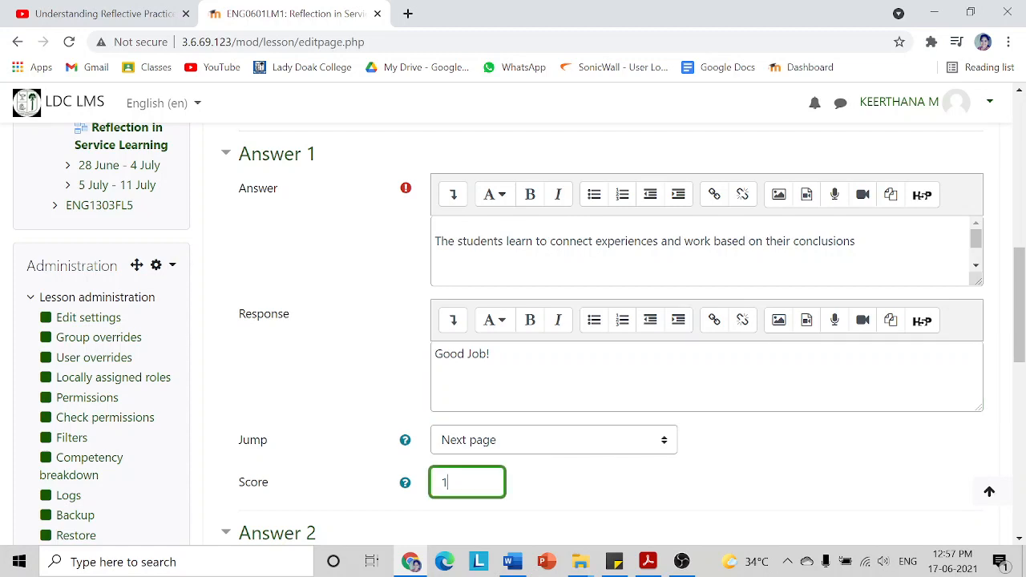
Enter "Tough Luck! Let's go through the content again!" as the Answer 2 response.
scroll(479, 457, down, 3)
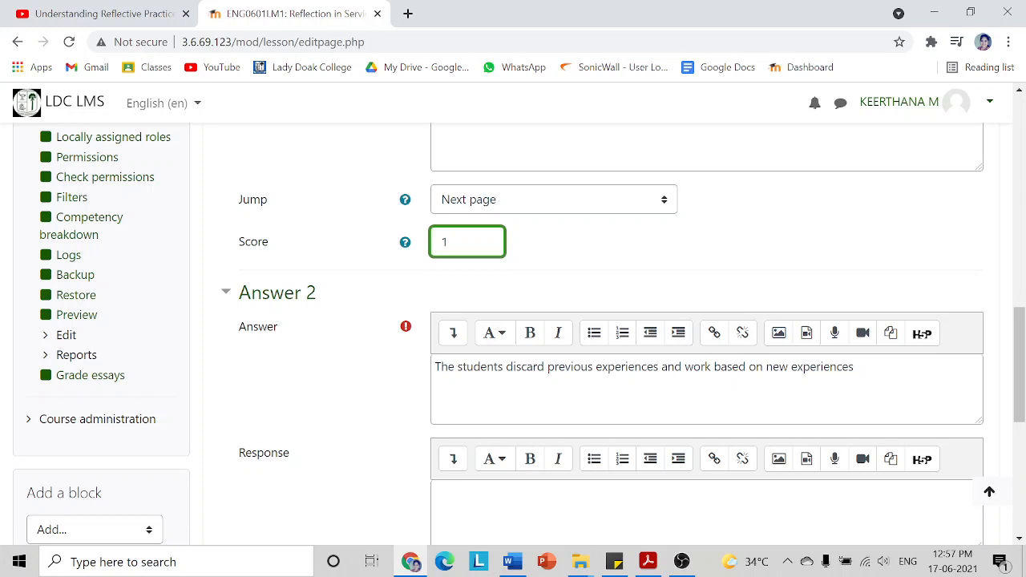
click(855, 368)
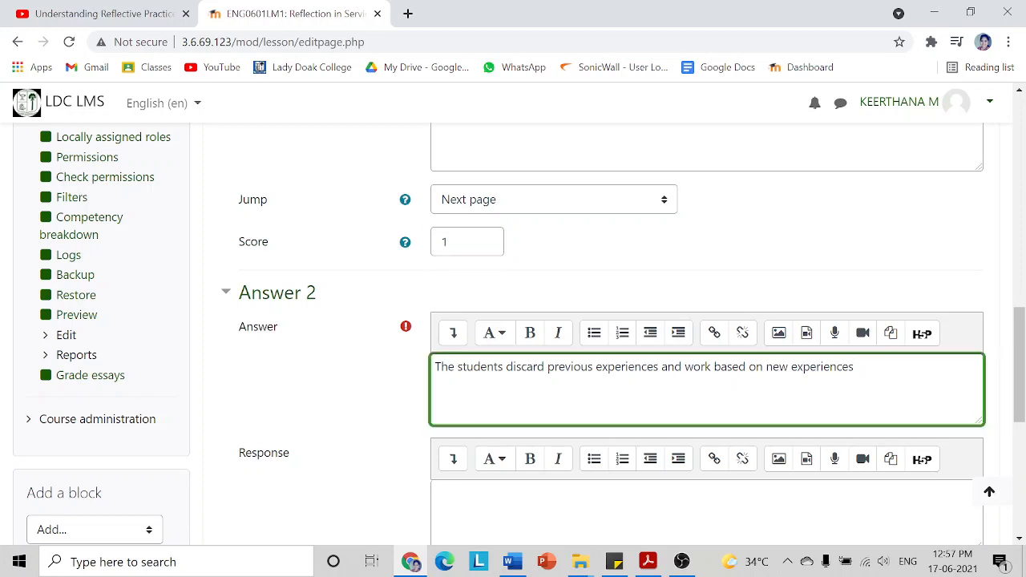
scroll(749, 398, down, 1)
click(749, 398)
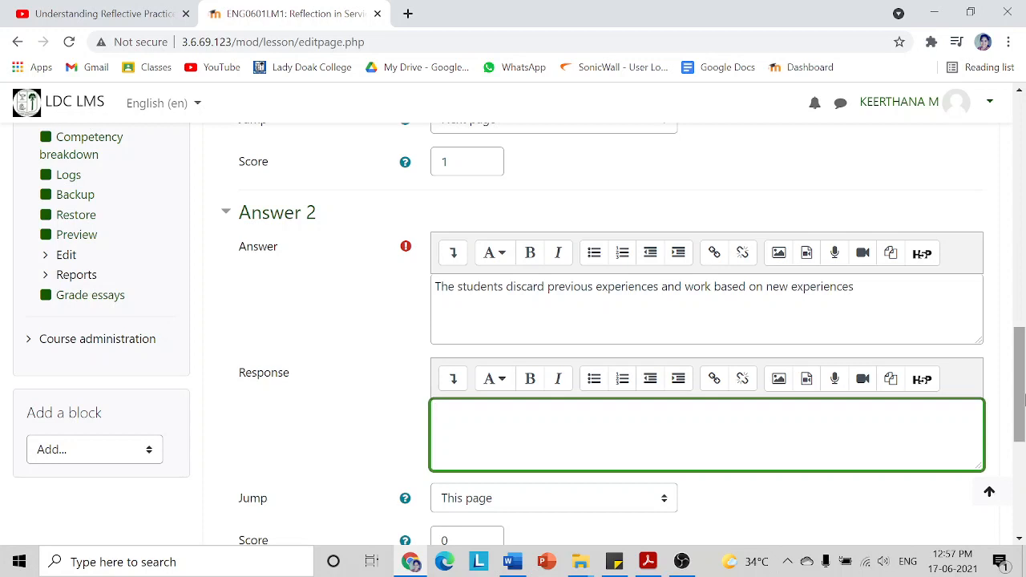
text(Tough Luck)
text(! Lets)
text( go thru)
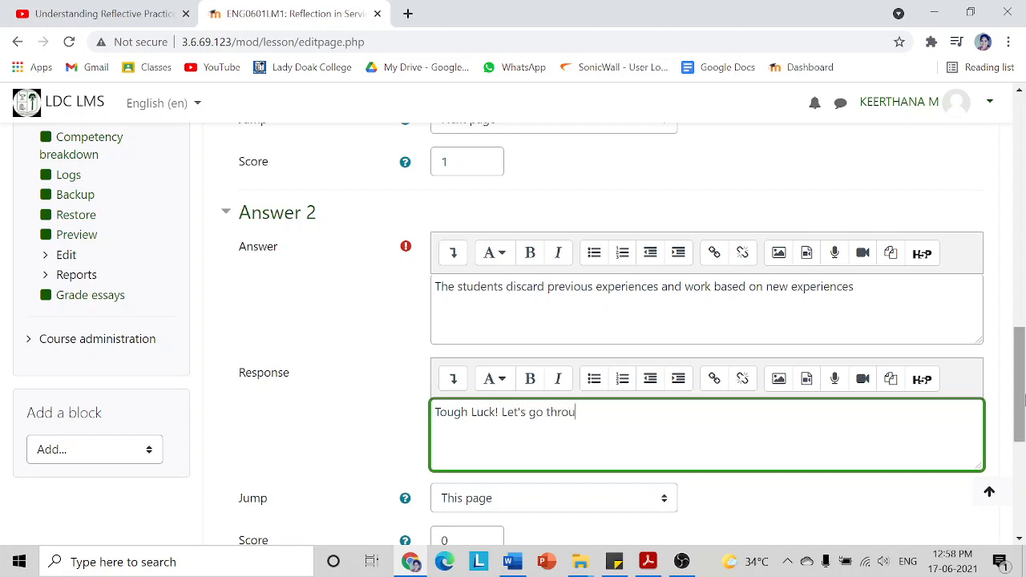
text(ghtthe content again!)
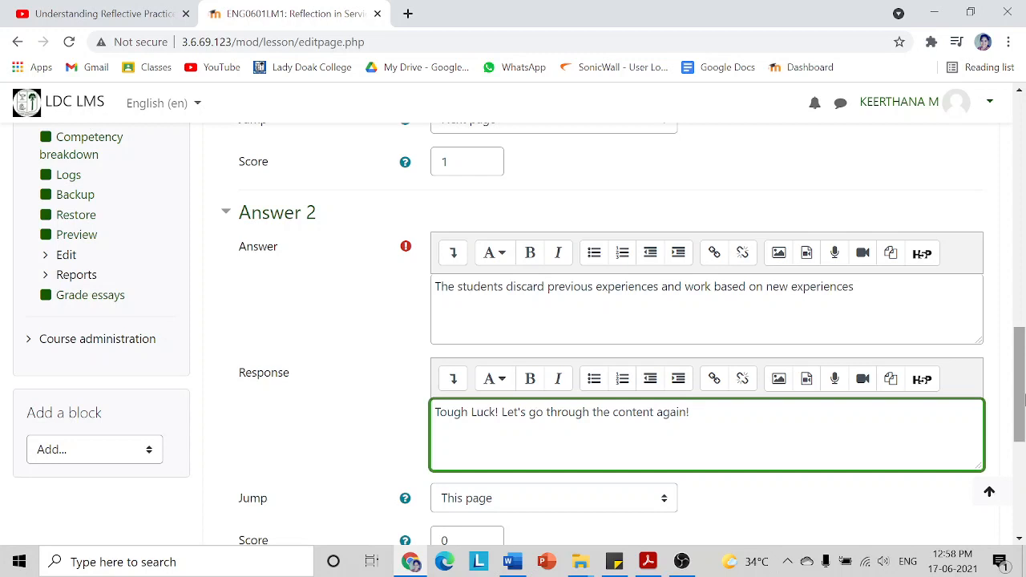
Set the Answer 2 jump to "Reflection in Service Learning" and save the question page.
click(665, 499)
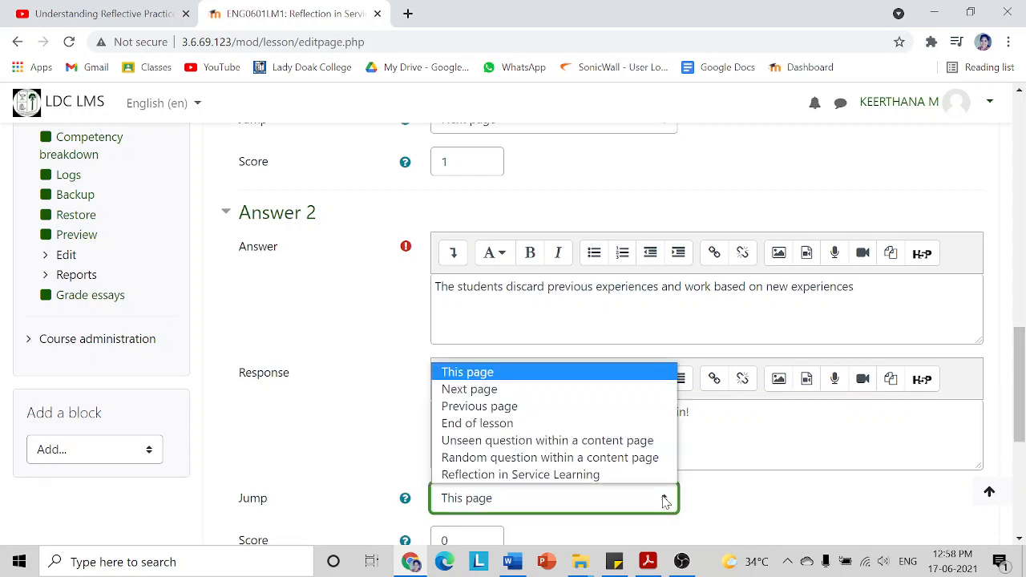
click(562, 476)
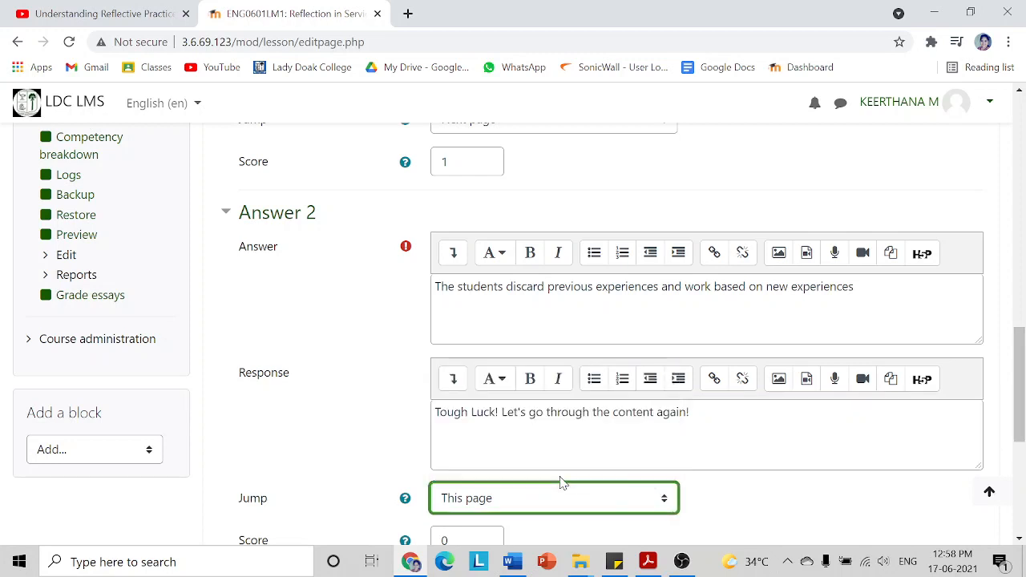
scroll(730, 532, down, 2)
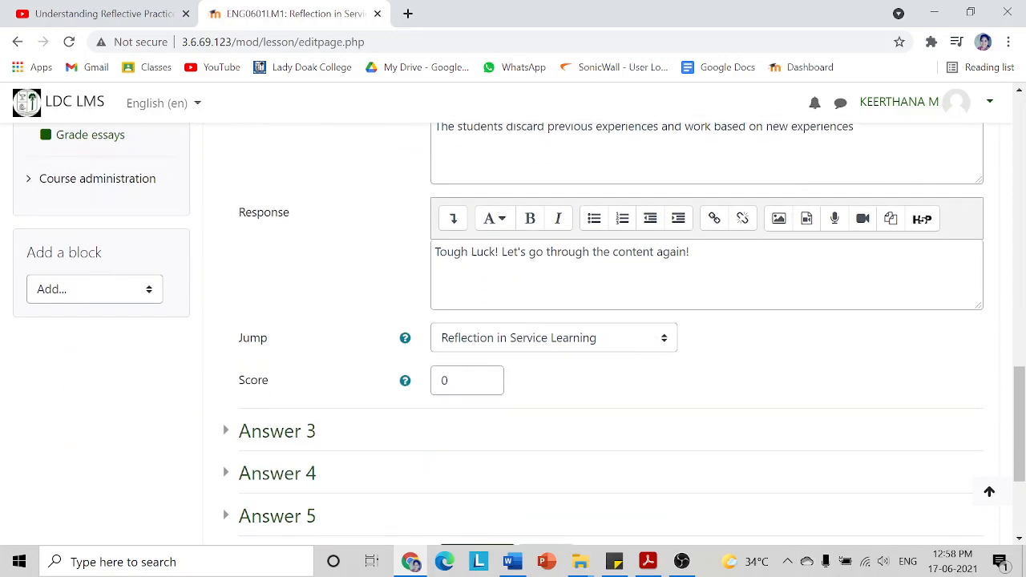
scroll(496, 386, down, 1)
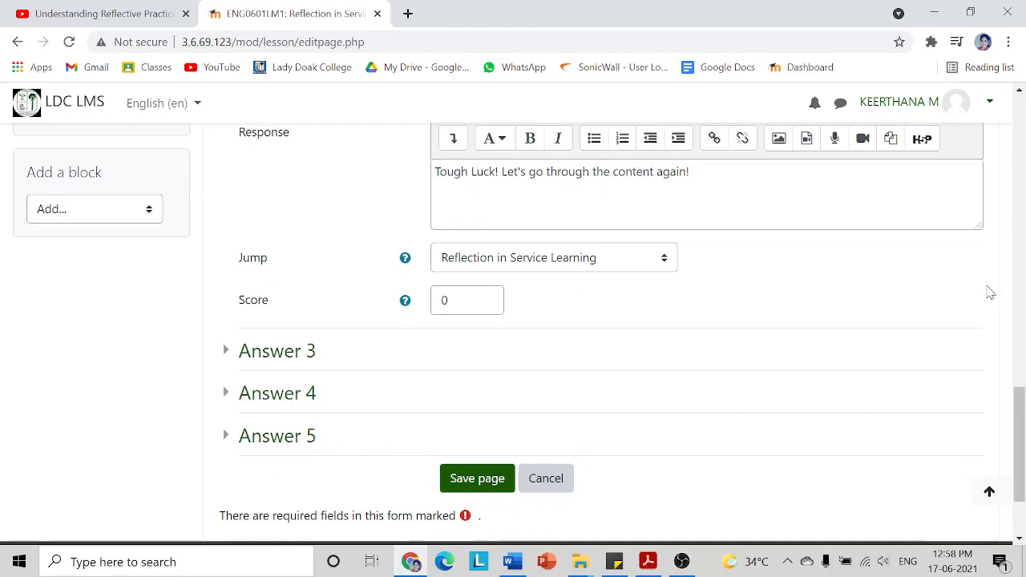
click(449, 479)
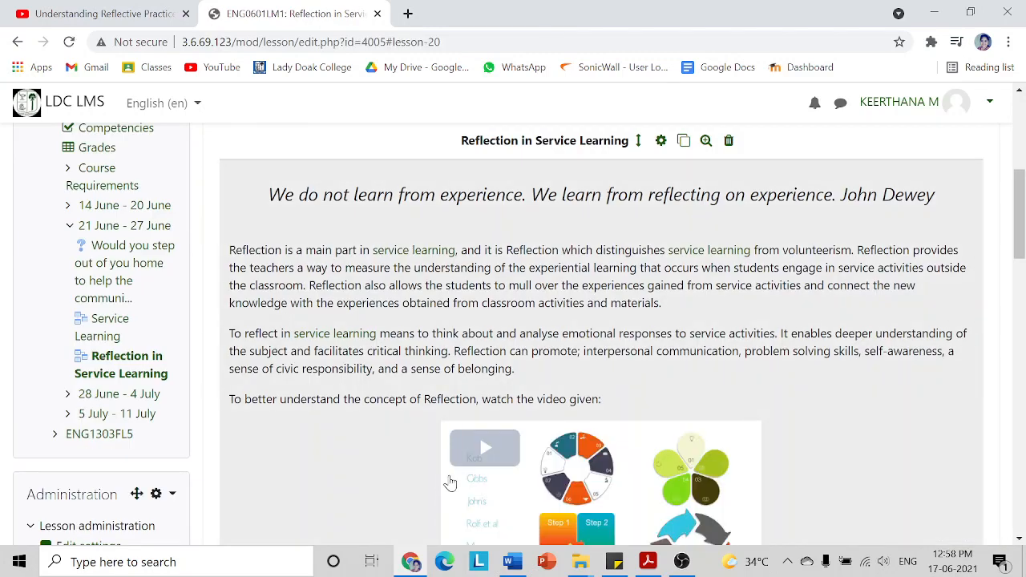
scroll(396, 423, down, 10)
scroll(395, 420, down, 2)
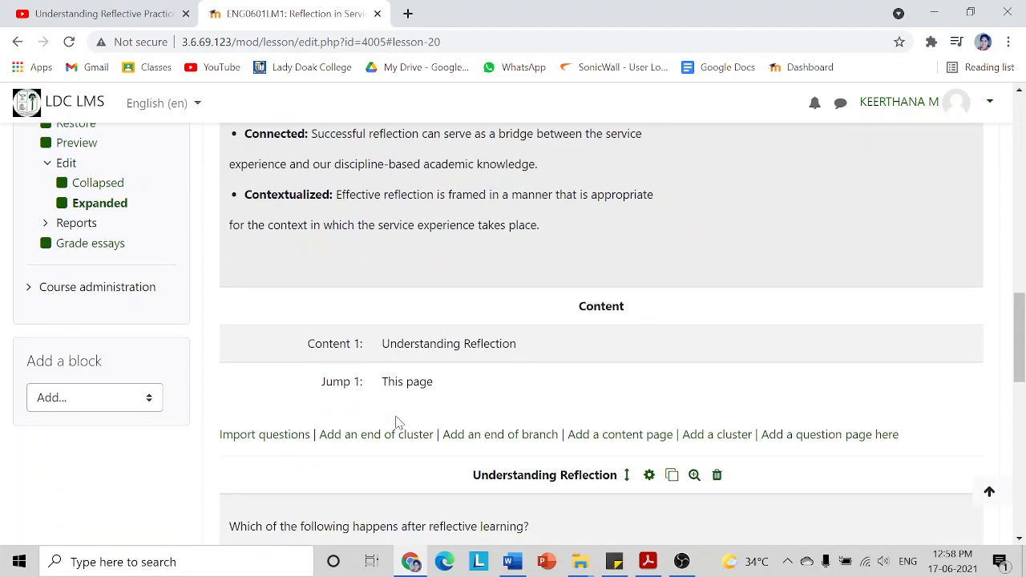
scroll(423, 362, up, 1)
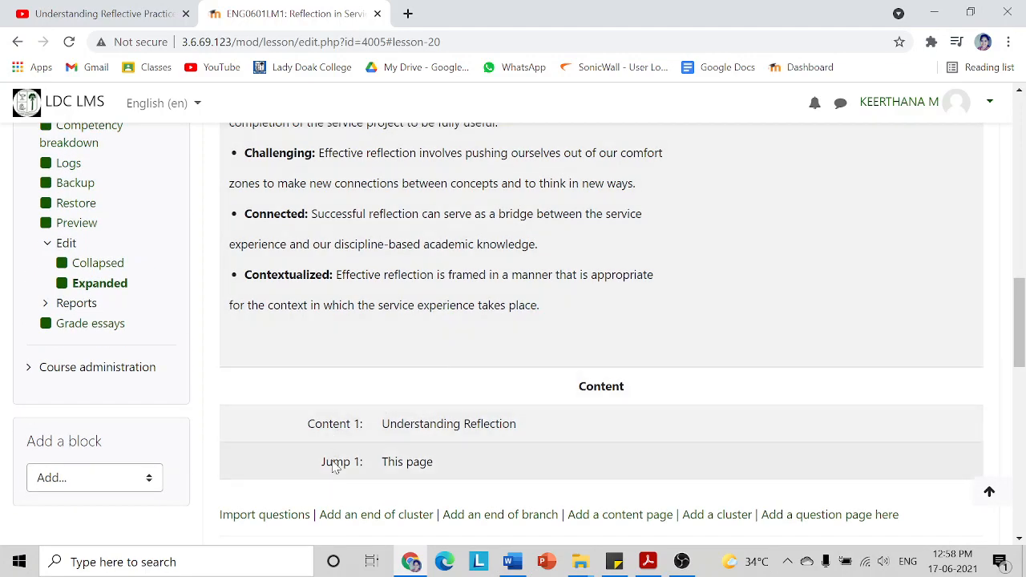
Set the Content 1 jump of the "Reflection in Service Learning" content page to "Understanding Reflection" and save the page.
scroll(527, 301, up, 6)
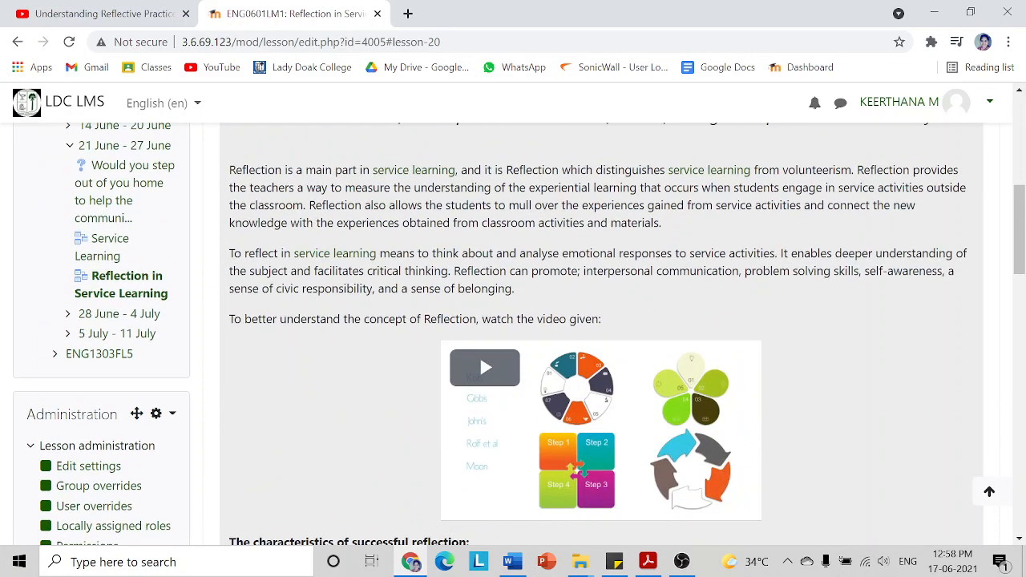
scroll(564, 308, down, 4)
scroll(458, 300, down, 3)
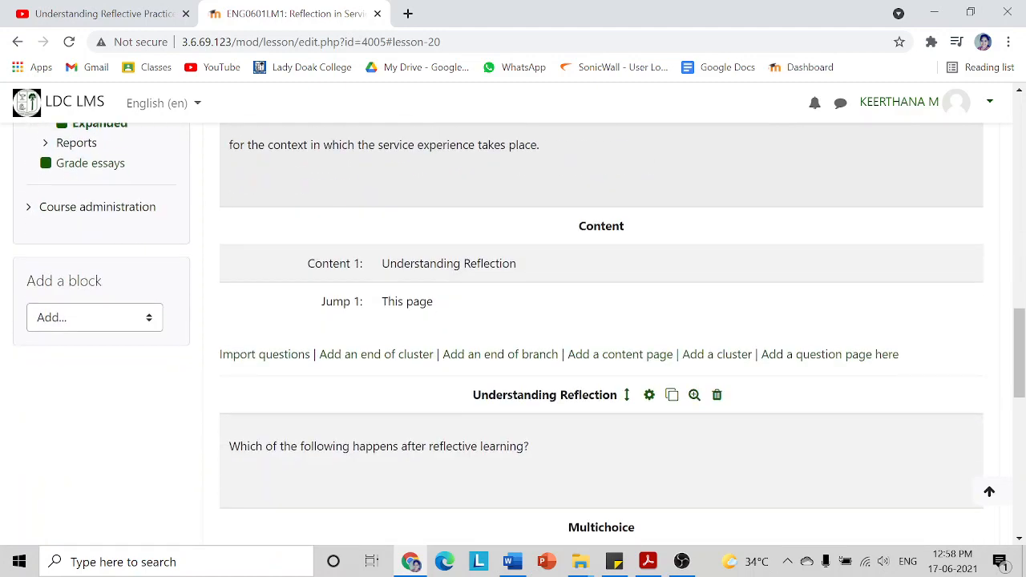
scroll(626, 343, up, 6)
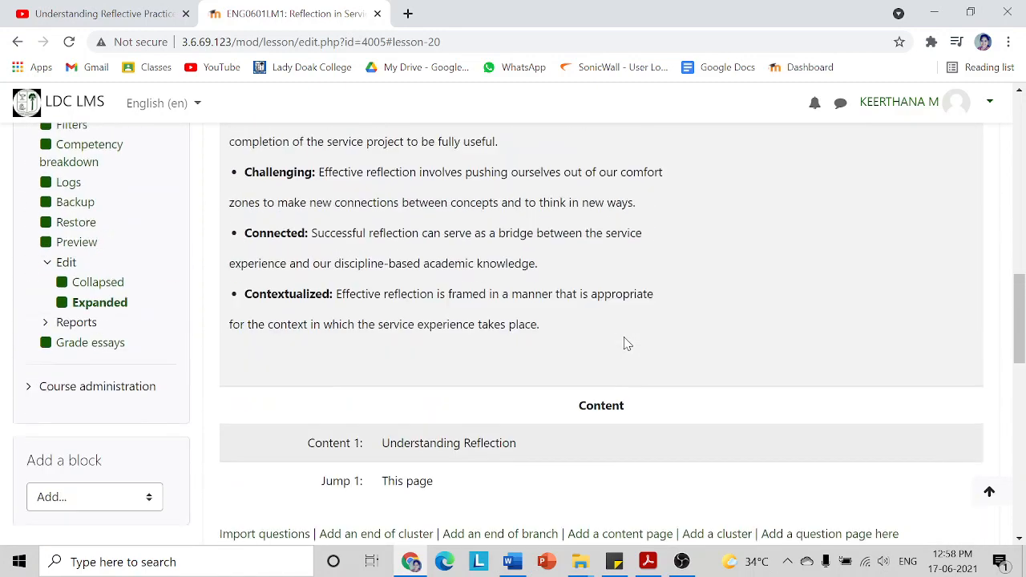
scroll(607, 336, up, 3)
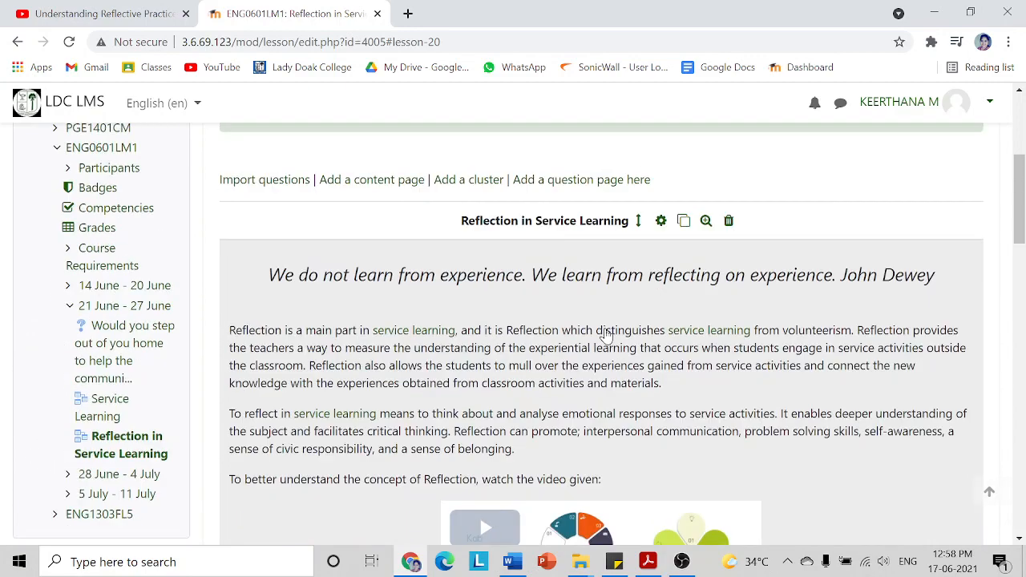
click(660, 224)
scroll(656, 297, down, 2)
scroll(656, 316, down, 10)
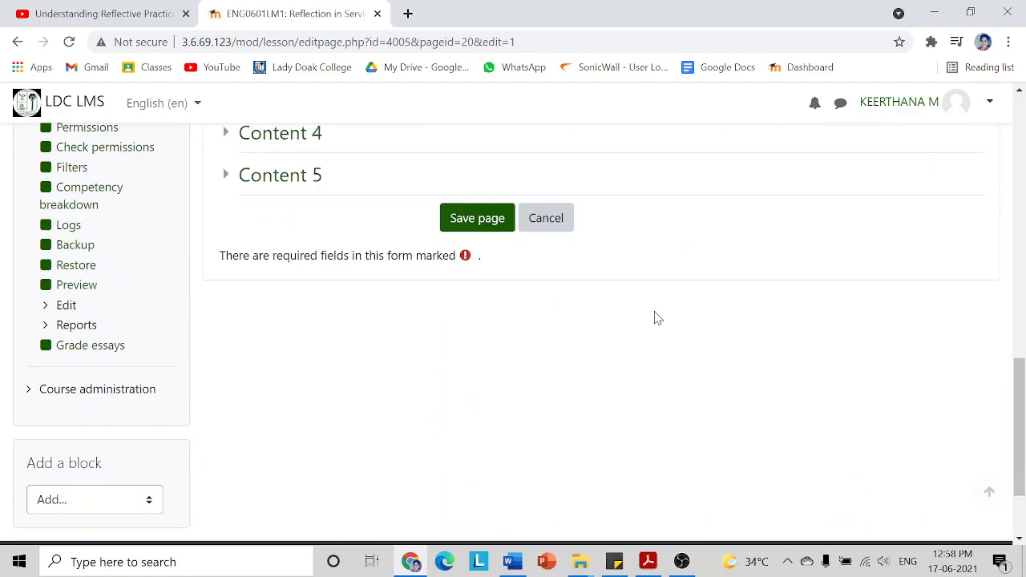
scroll(596, 280, up, 5)
click(568, 325)
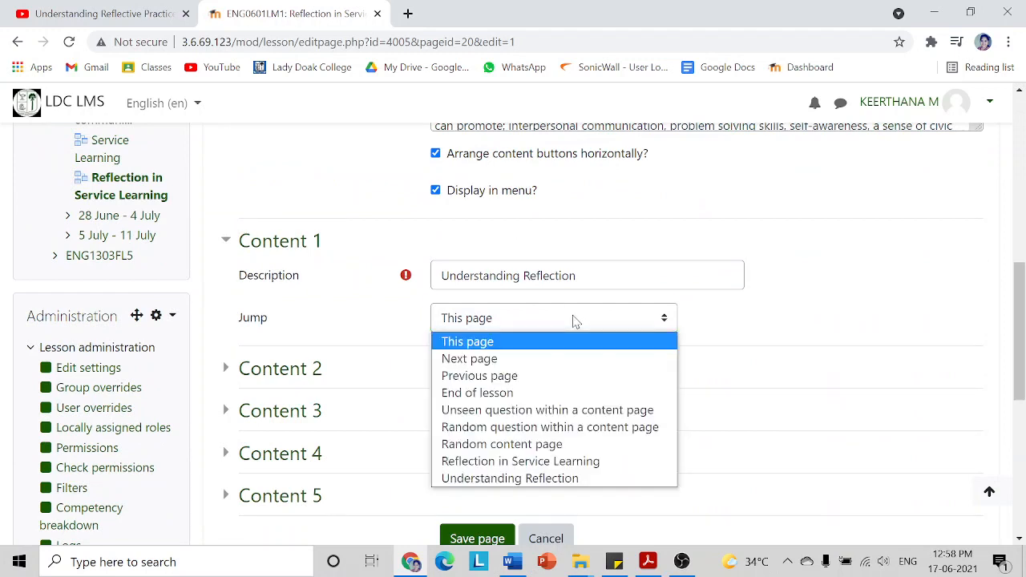
click(514, 479)
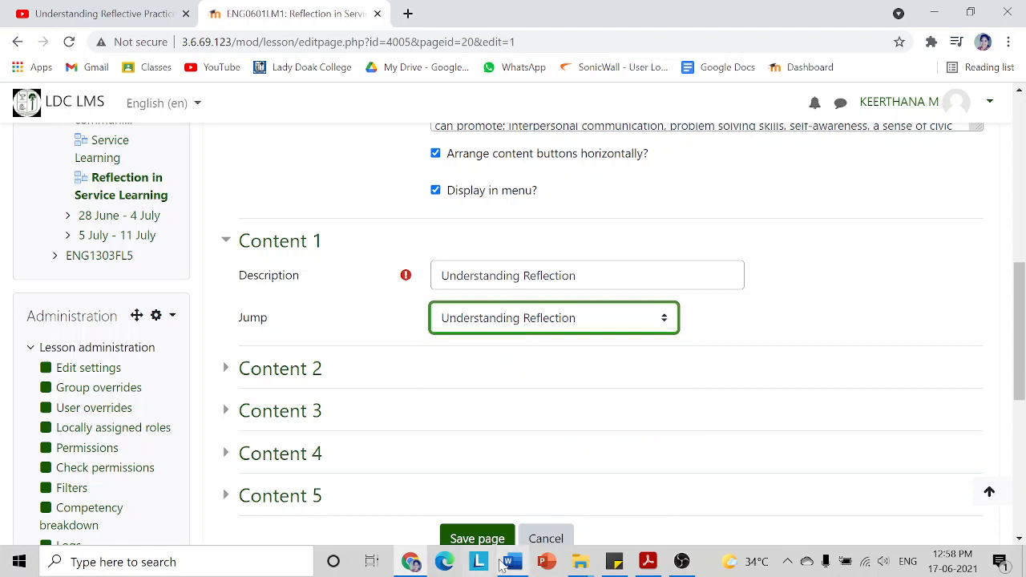
click(478, 538)
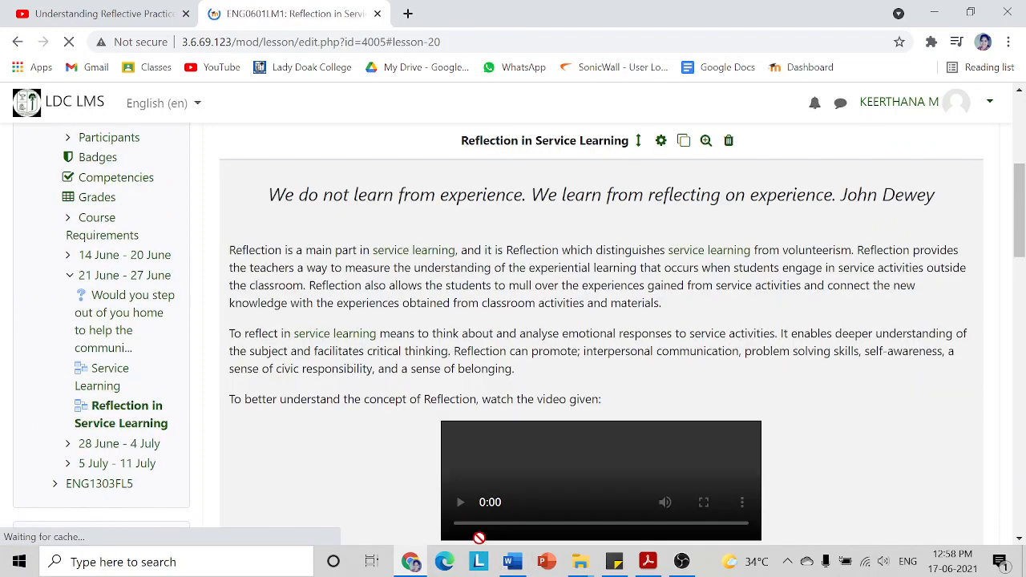
Preview the "Reflection in Service Learning" content page, then briefly play and pause its embedded video.
scroll(769, 433, up, 3)
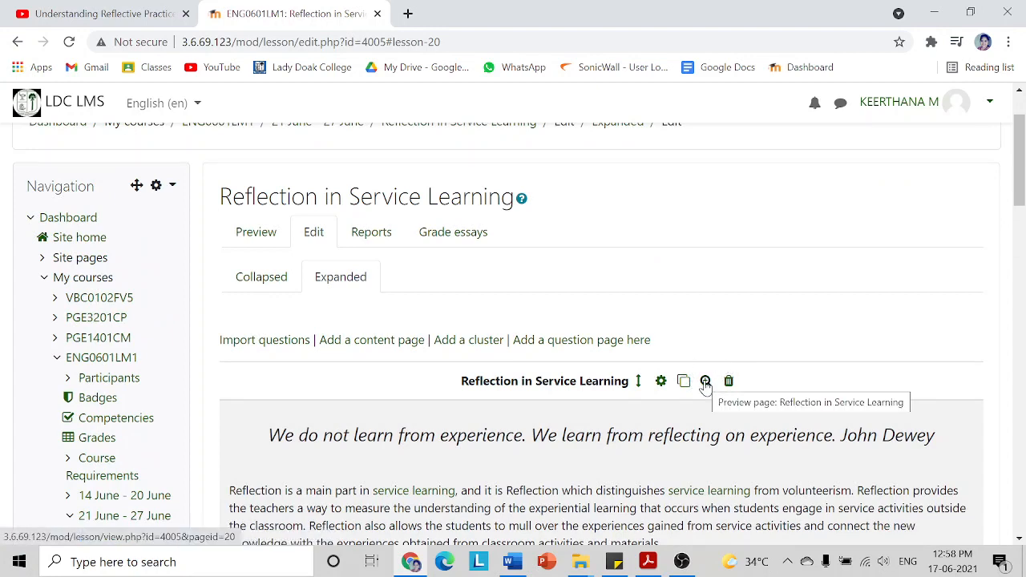
click(704, 382)
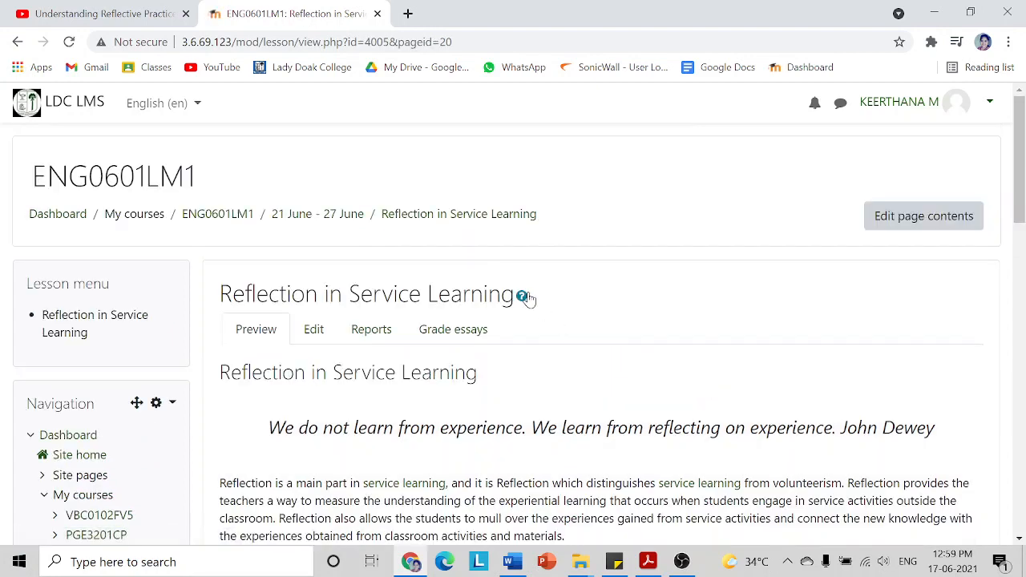
scroll(531, 299, down, 2)
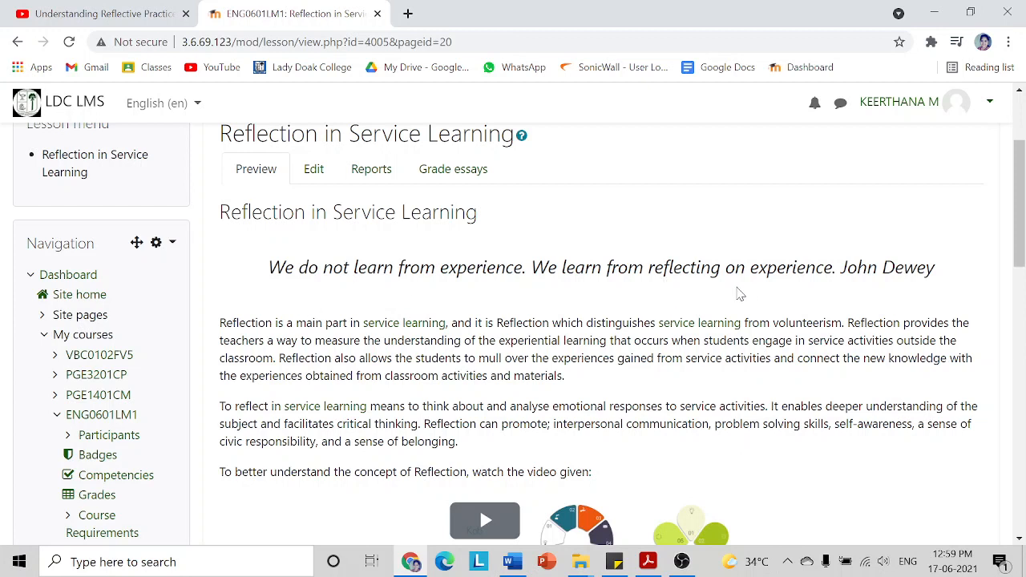
scroll(542, 374, down, 1)
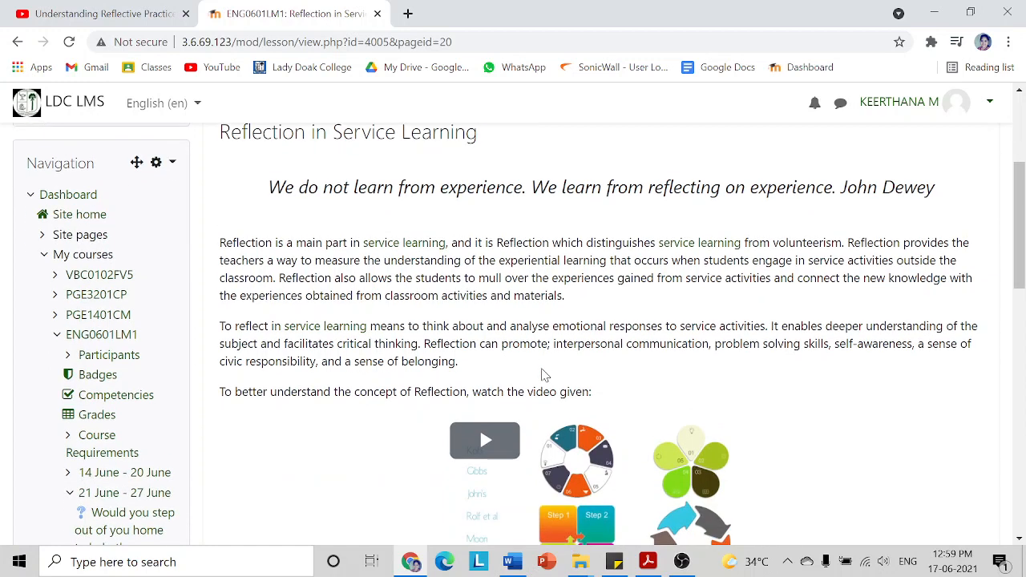
scroll(597, 393, down, 2)
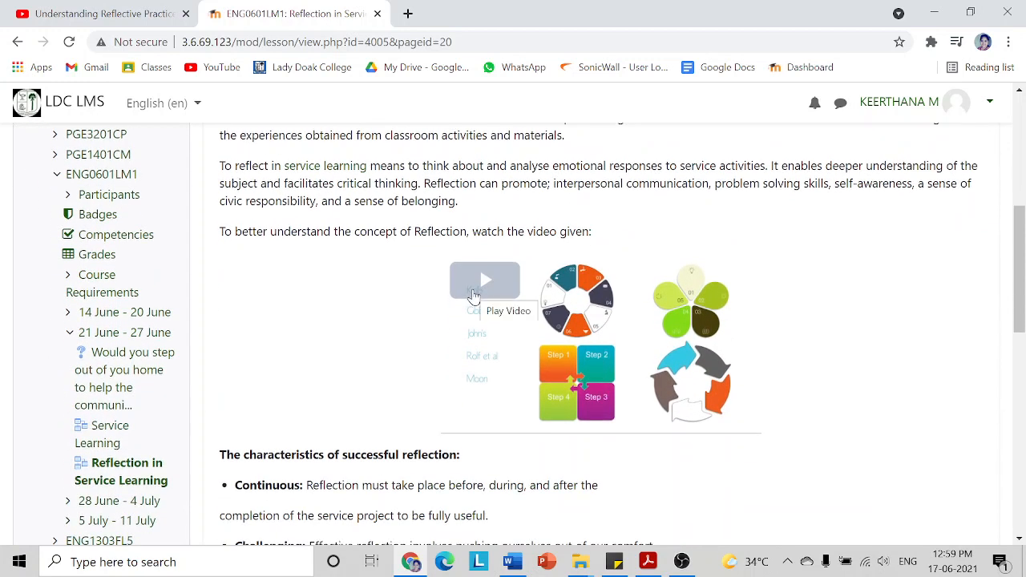
click(474, 296)
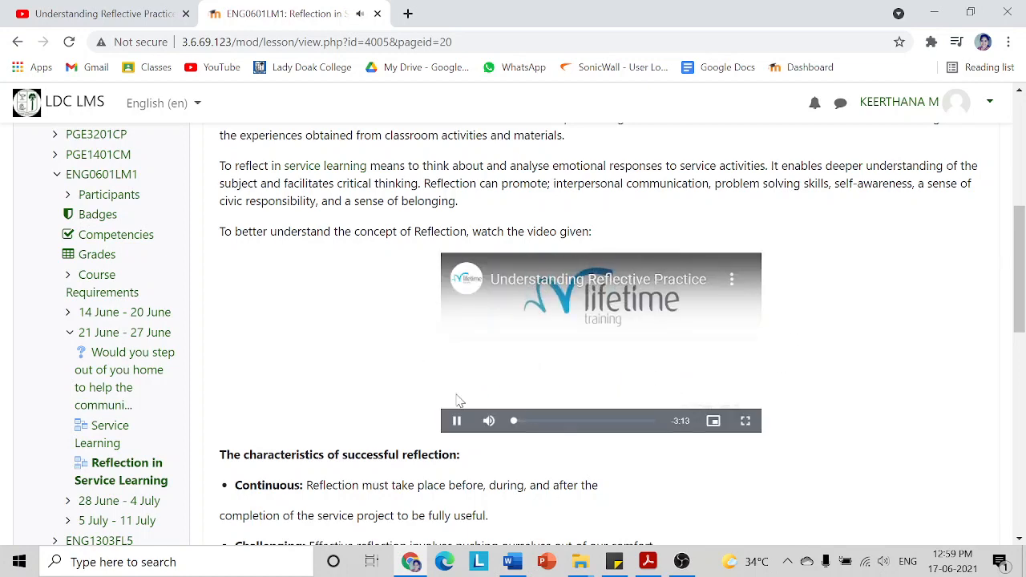
click(457, 421)
Go to the "Understanding Reflection" question and submit "The students discard previous experiences and work based on new experiences" as the answer.
scroll(480, 365, down, 2)
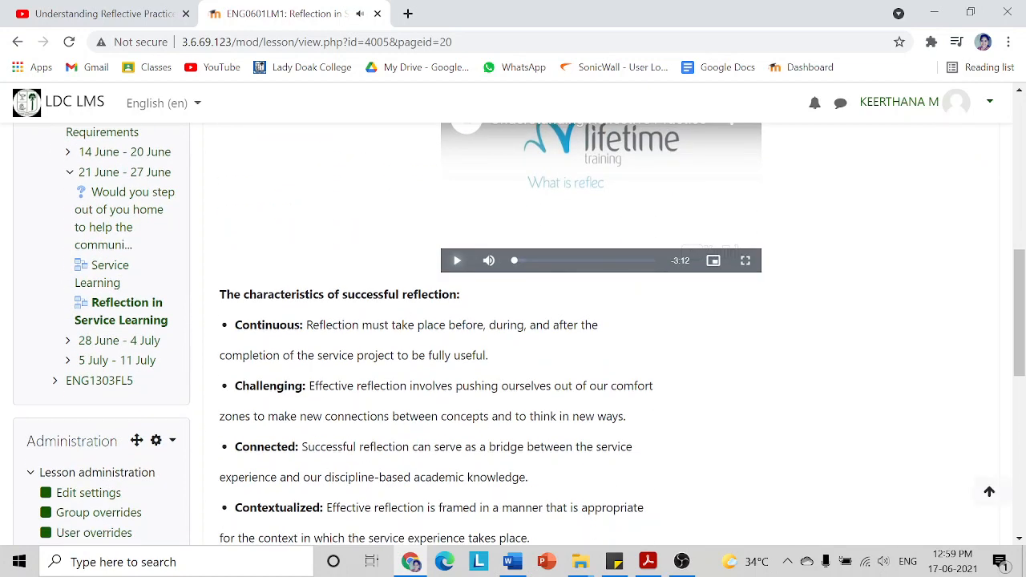
scroll(485, 342, down, 3)
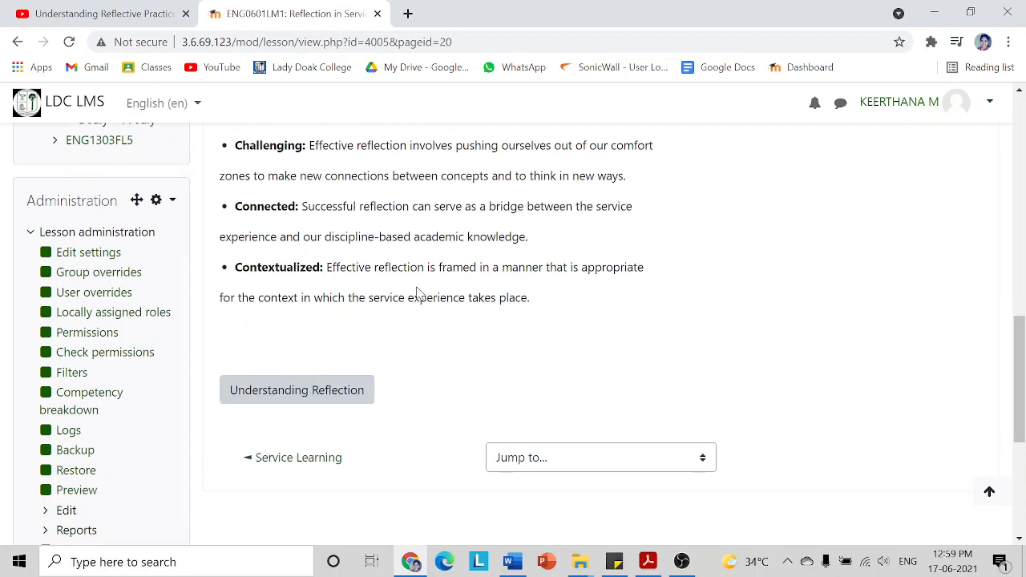
click(259, 395)
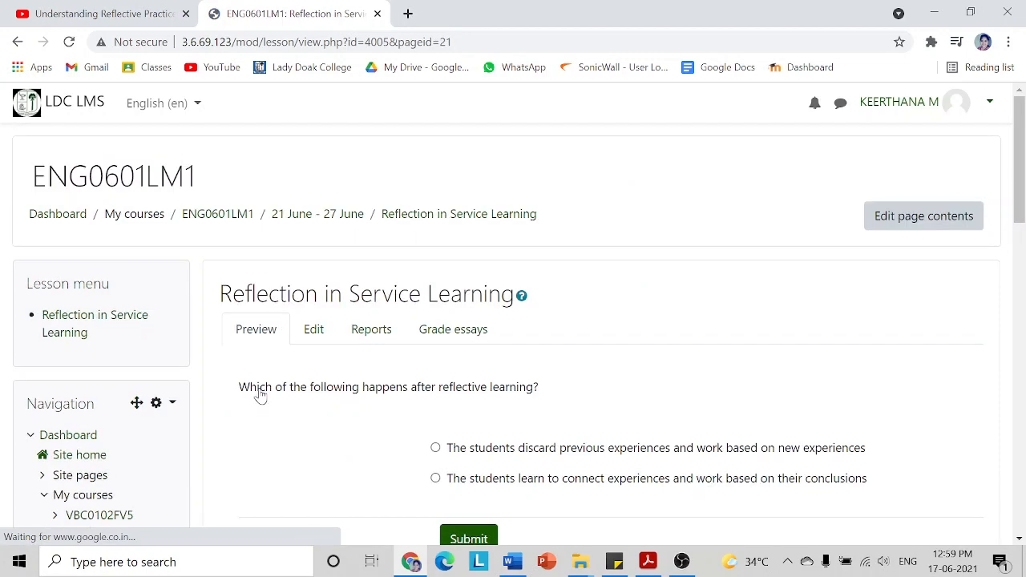
scroll(270, 371, down, 3)
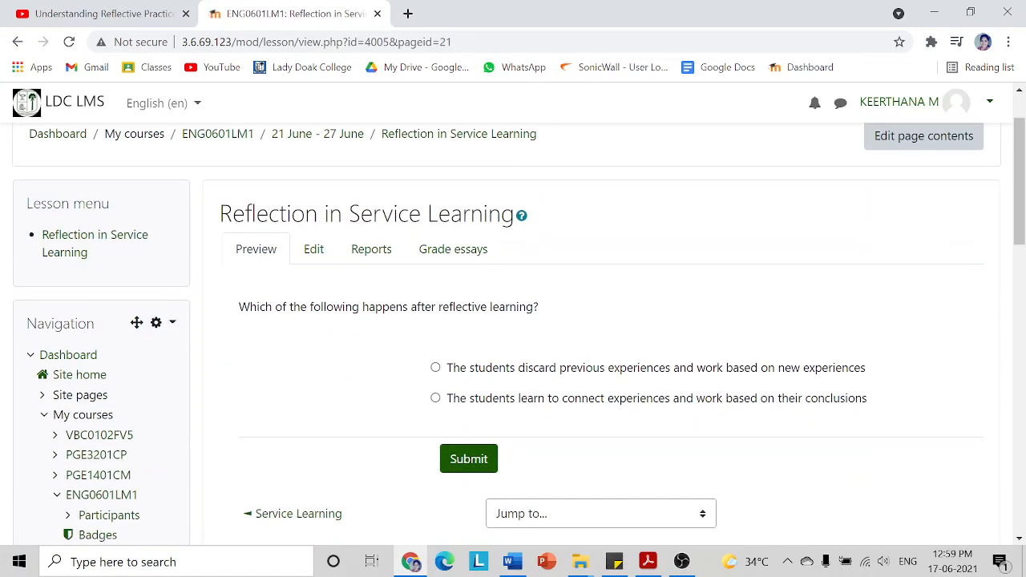
scroll(372, 289, up, 2)
click(435, 368)
click(468, 459)
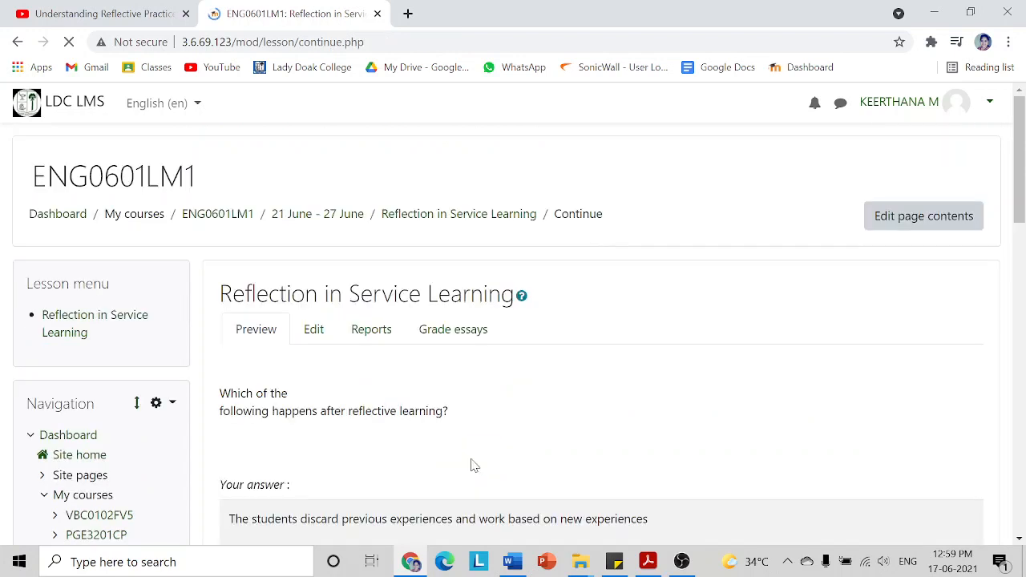
Review the response to the submitted wrong answer and continue the lesson preview.
scroll(473, 463, down, 2)
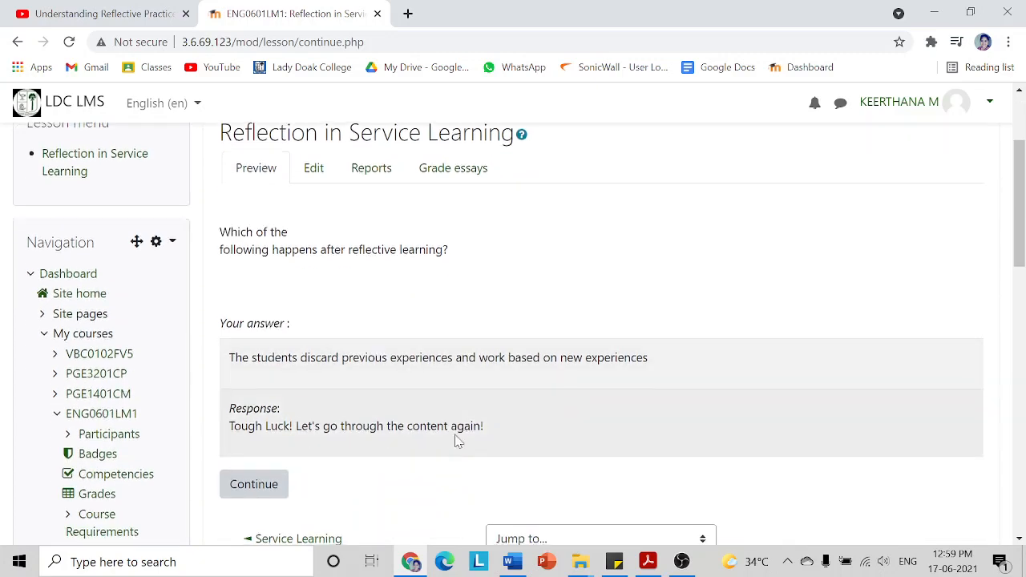
scroll(455, 437, down, 1)
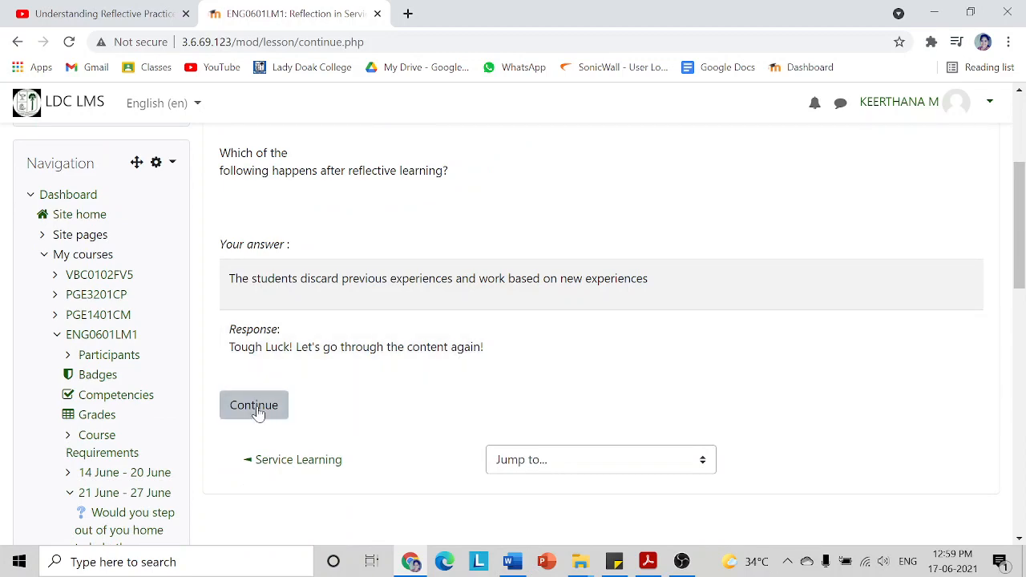
click(256, 407)
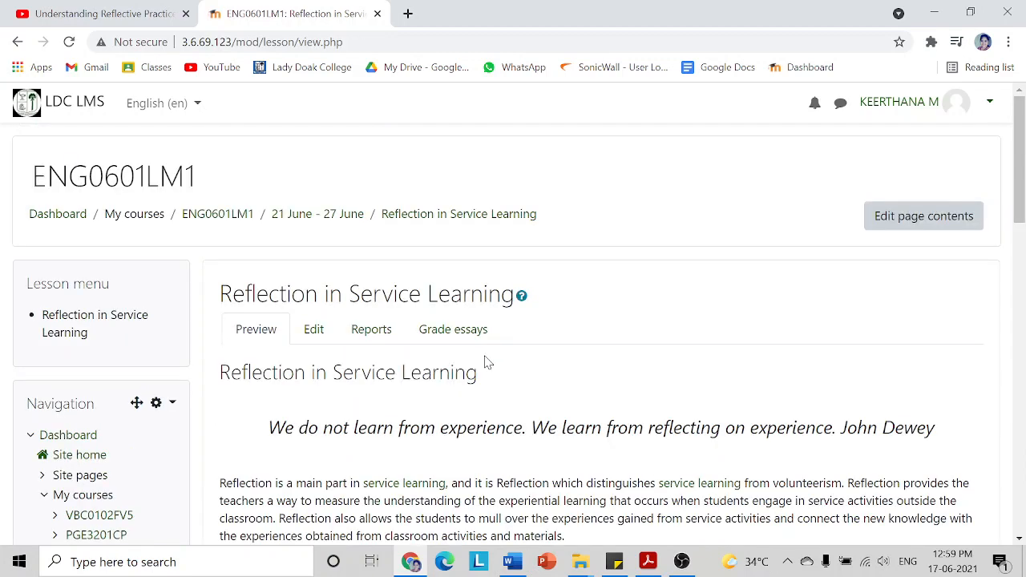
Return to the "Understanding Reflection" question and submit "The students learn to connect experiences and work based on their conclusions".
scroll(487, 365, down, 8)
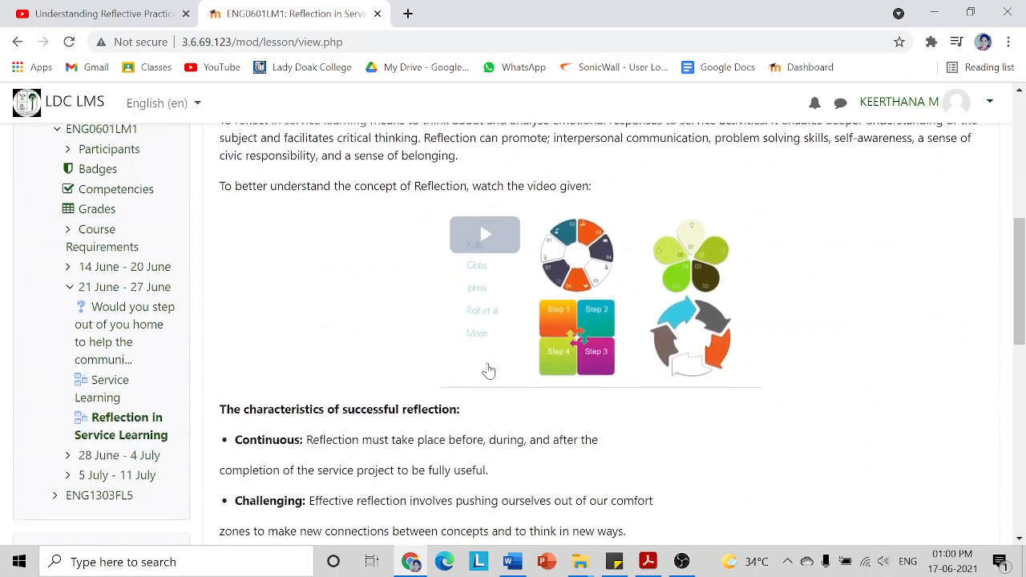
scroll(487, 369, down, 3)
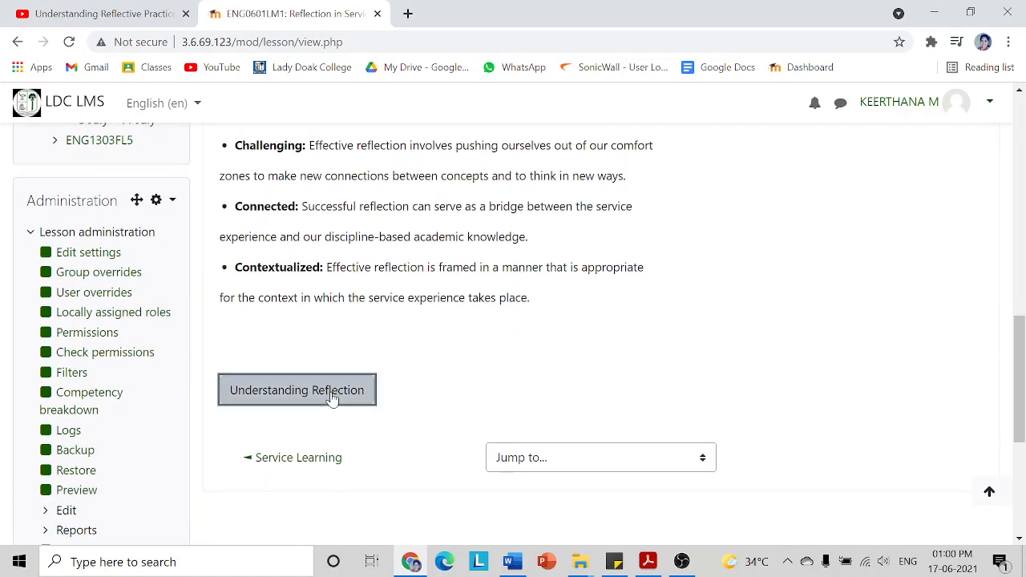
click(332, 398)
scroll(541, 377, down, 2)
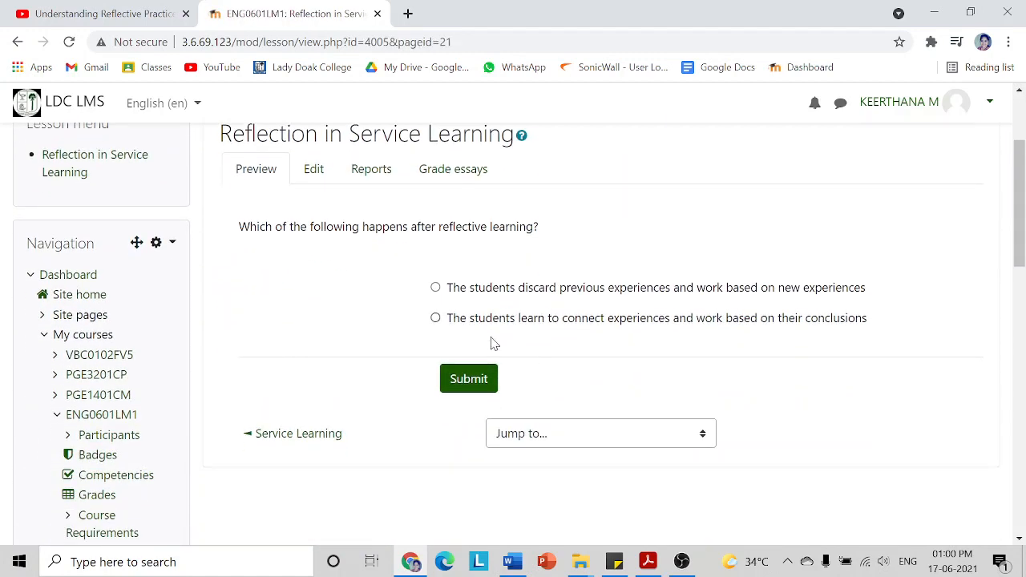
click(435, 319)
click(449, 378)
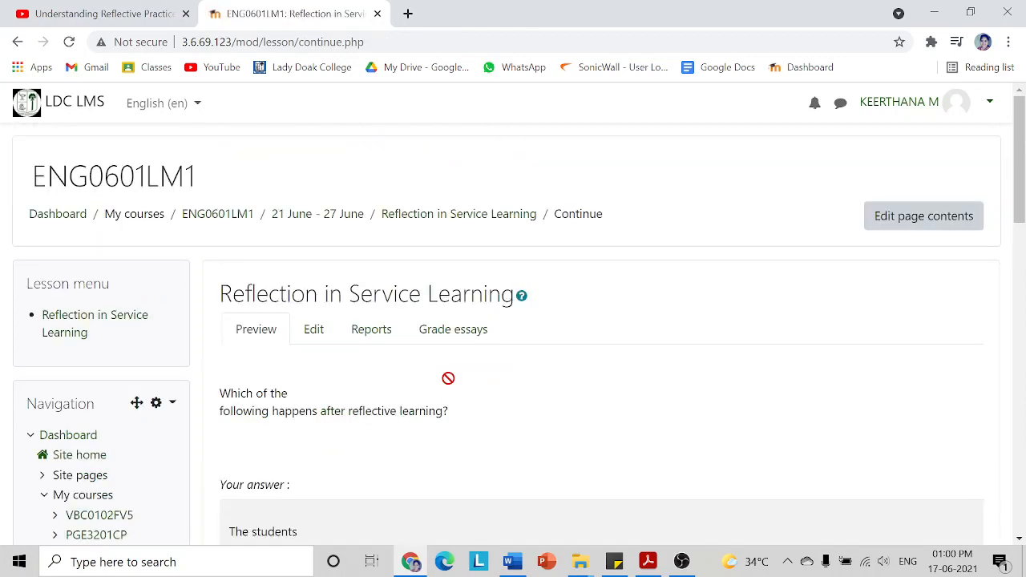
Review the response to the correct answer and continue to the final page of the lesson preview.
scroll(449, 378, down, 4)
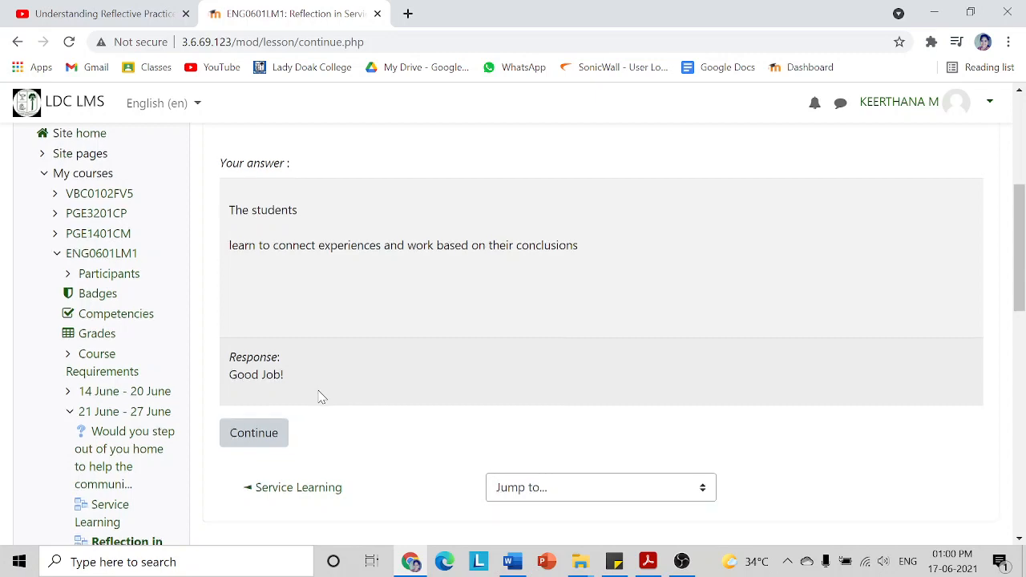
scroll(320, 397, down, 2)
click(271, 292)
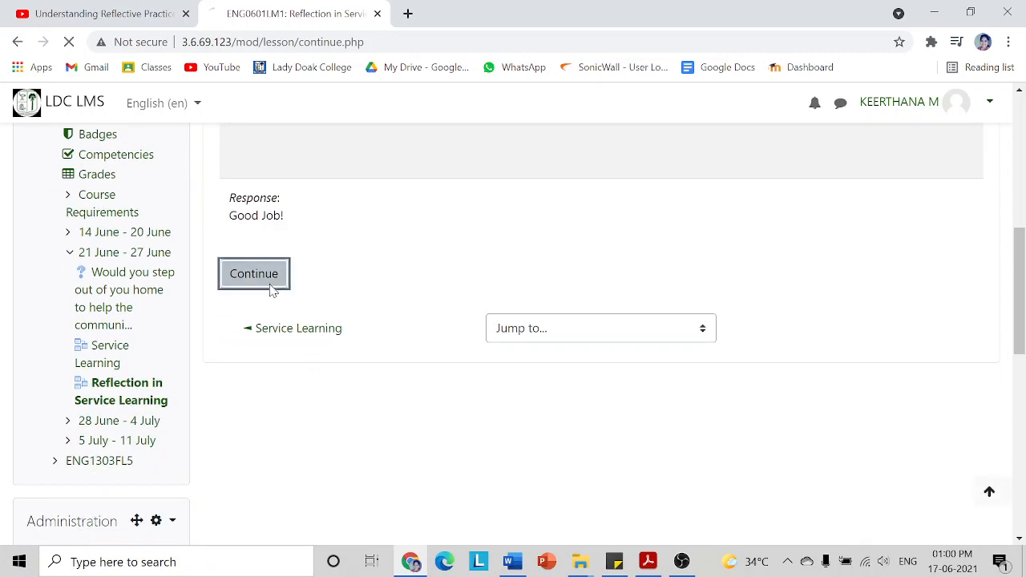
scroll(390, 325, down, 2)
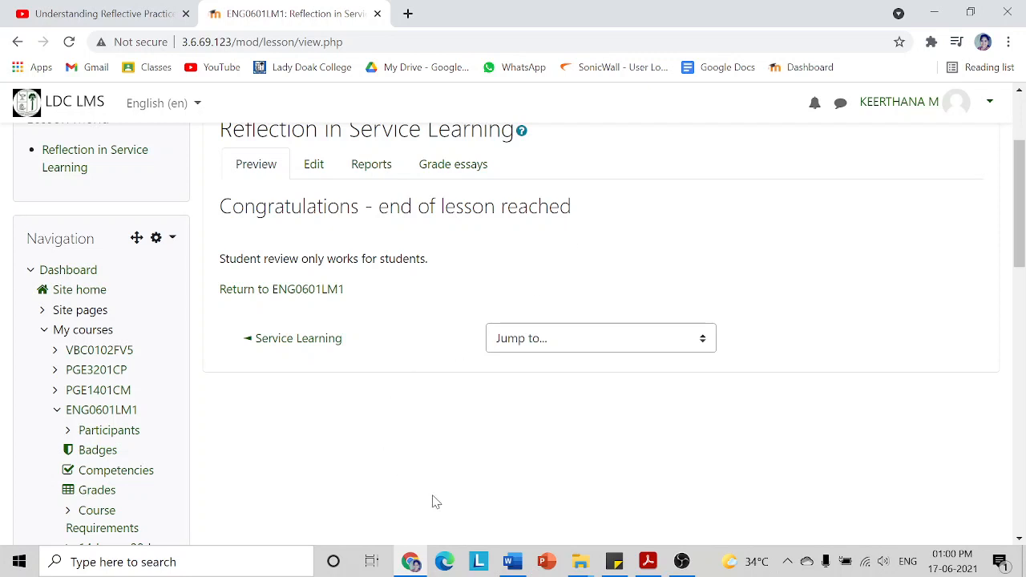
scroll(447, 457, up, 1)
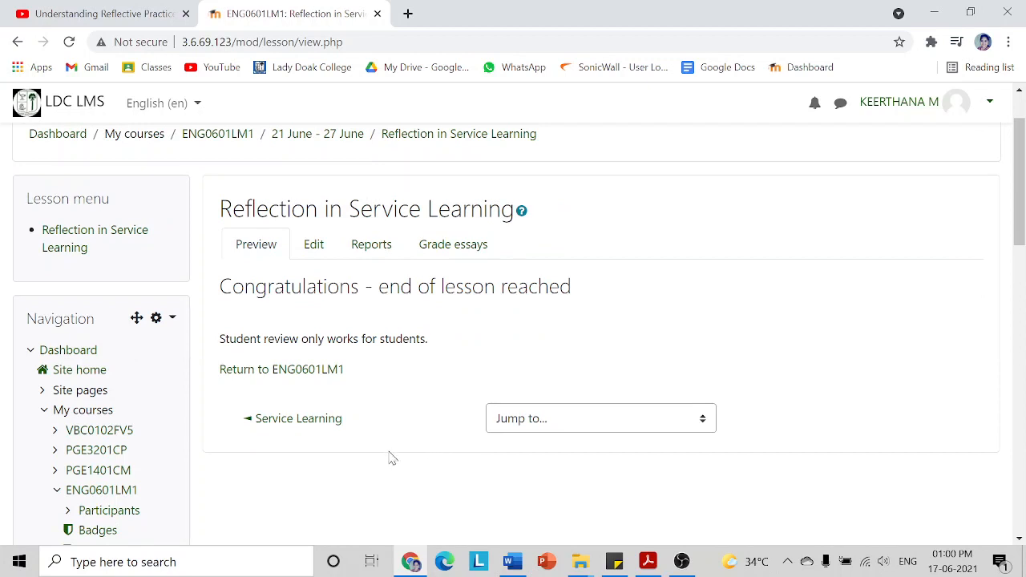
scroll(392, 458, up, 1)
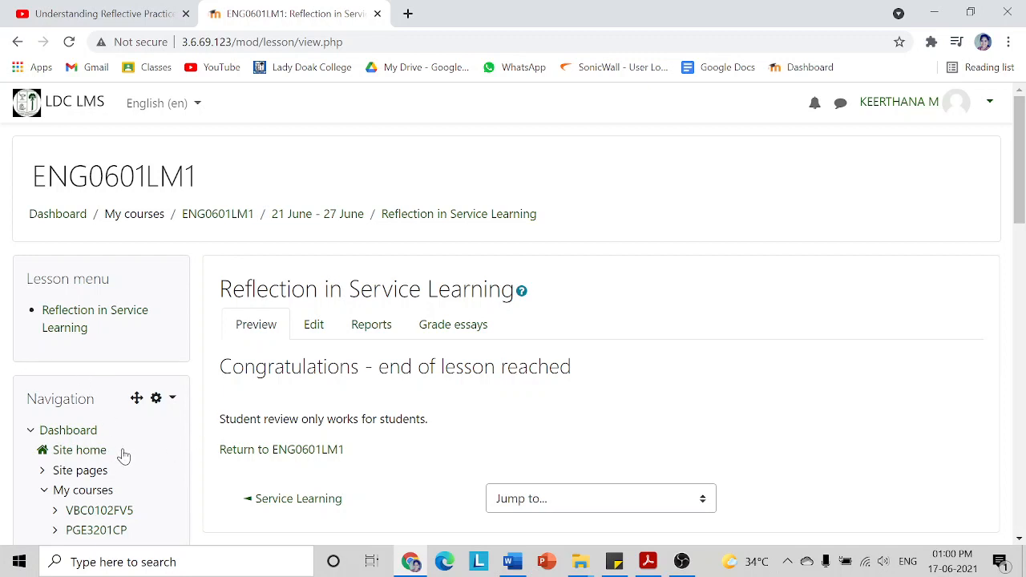
scroll(122, 455, down, 1)
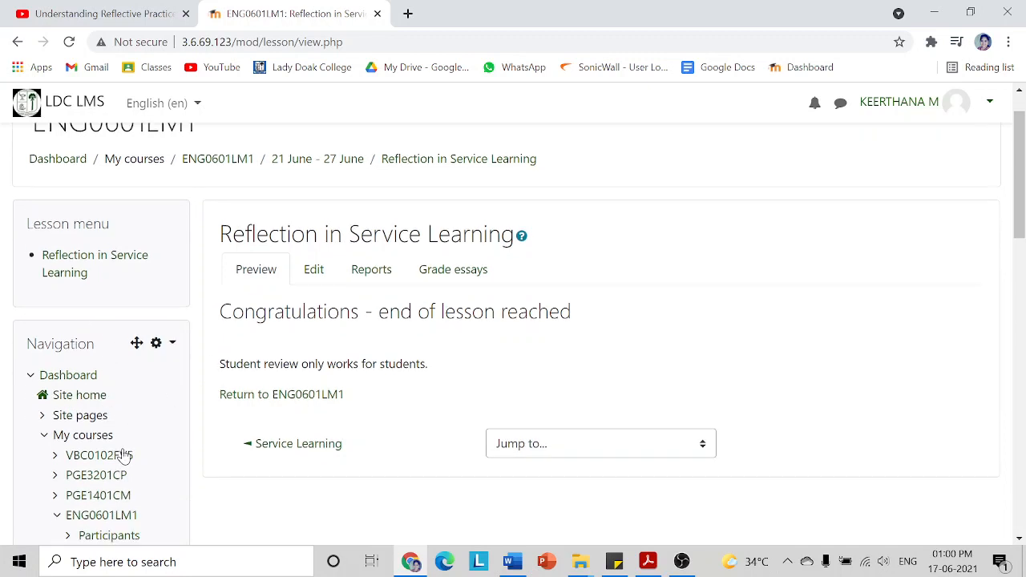
Reopen the "Reflection in Service Learning" content page, then return to the course's "21 June - 27 June" section.
click(76, 245)
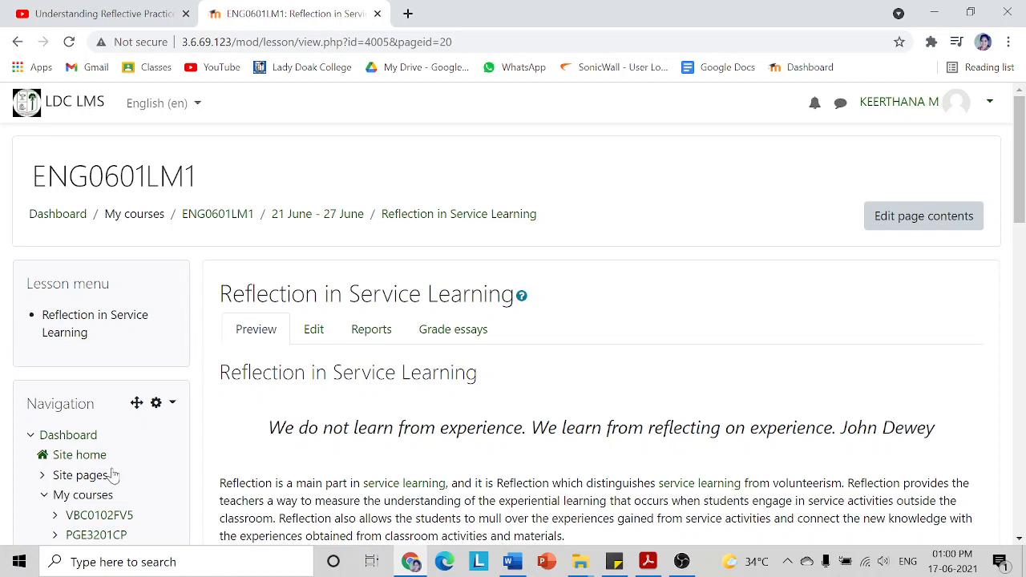
scroll(697, 377, down, 2)
scroll(660, 389, up, 2)
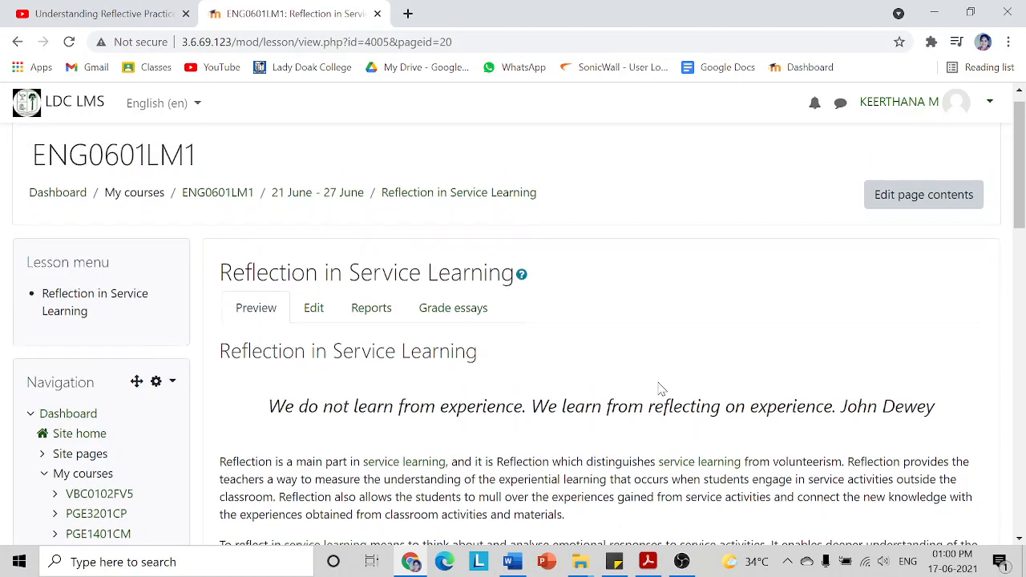
click(334, 222)
scroll(852, 275, up, 5)
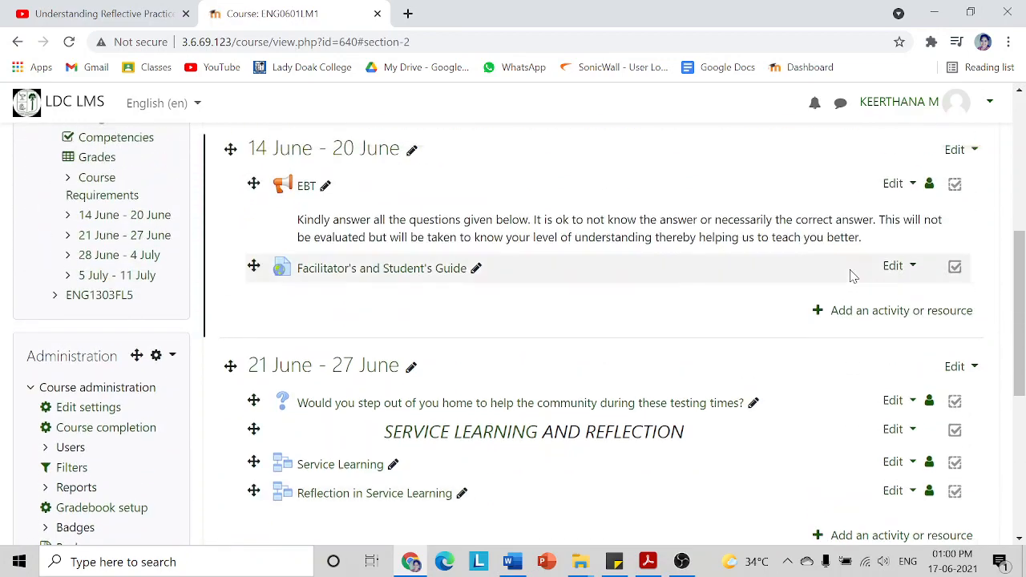
Turn off course editing and open the "Reflection in Service Learning" lesson from its first page instead of the last page seen.
scroll(930, 221, up, 3)
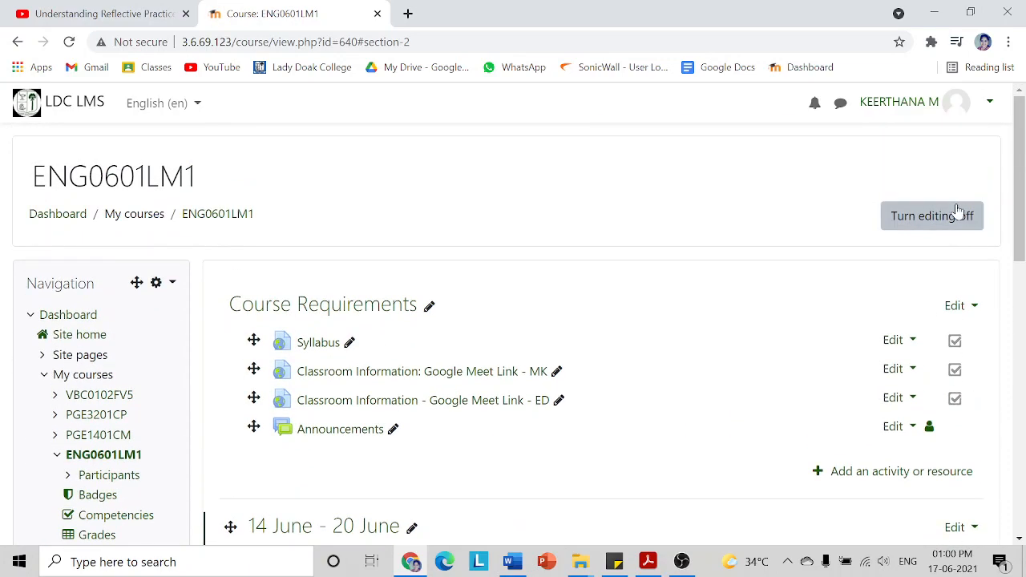
click(957, 214)
scroll(537, 343, down, 6)
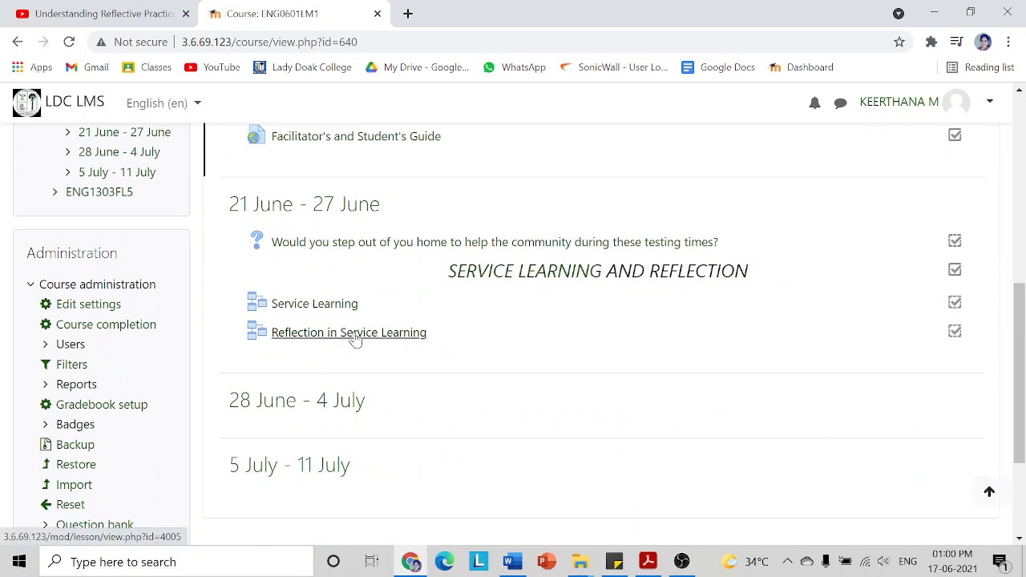
click(355, 337)
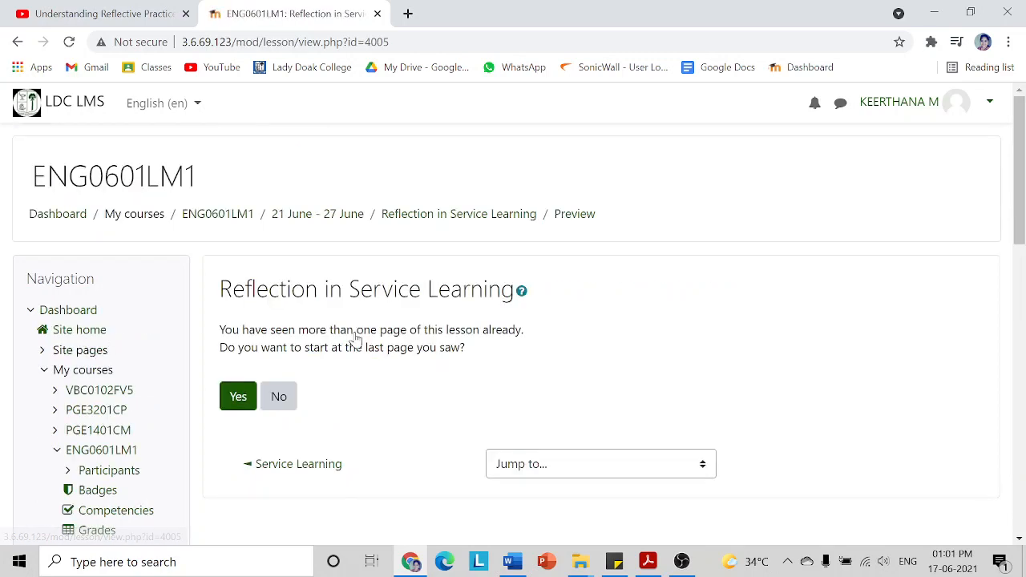
click(278, 318)
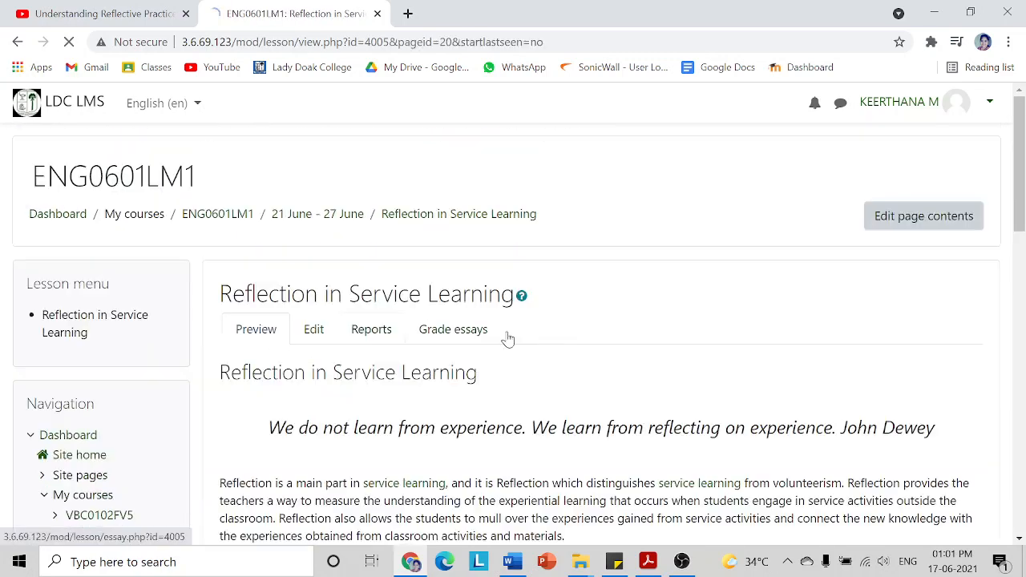
scroll(591, 345, down, 2)
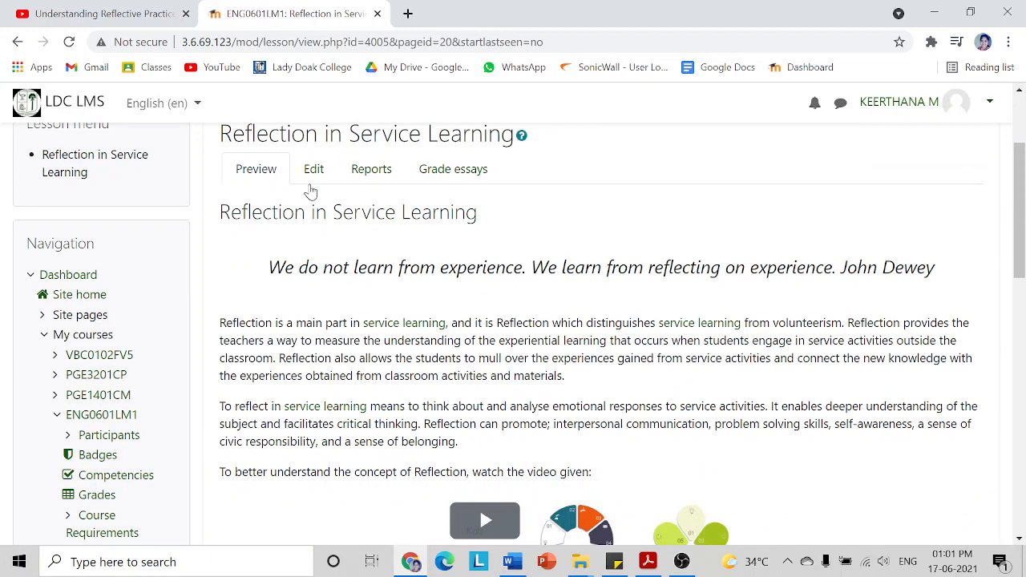
Open the lesson's expanded editing view and review the content page and the "Understanding Reflection" question with its answers, responses, scores and jumps.
click(312, 183)
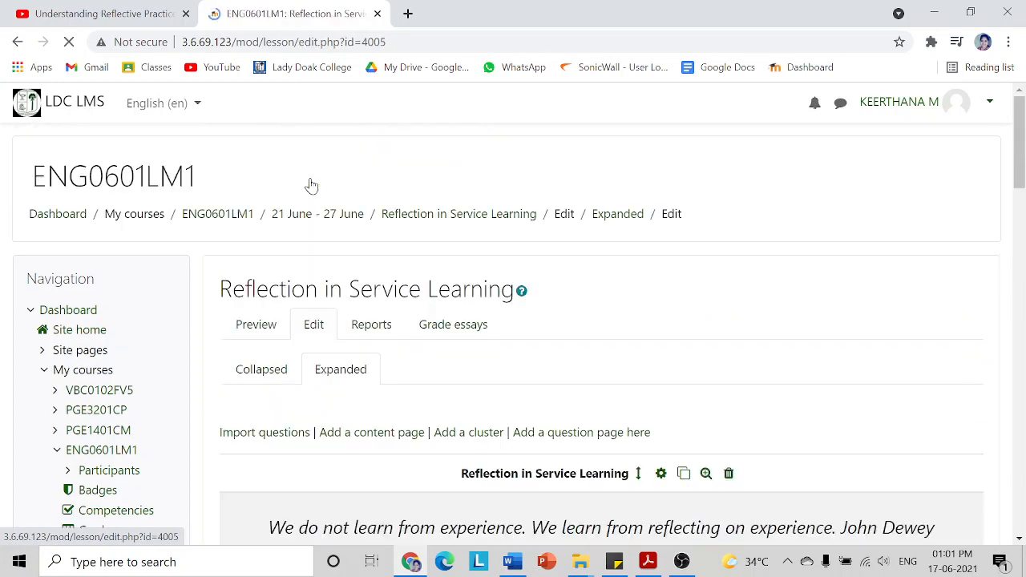
scroll(601, 336, down, 2)
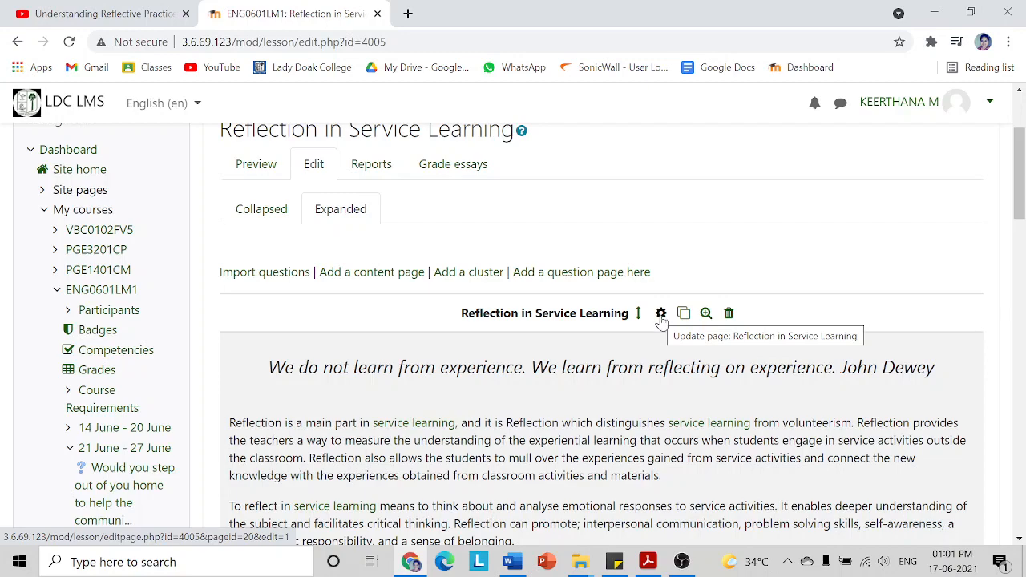
scroll(660, 319, down, 10)
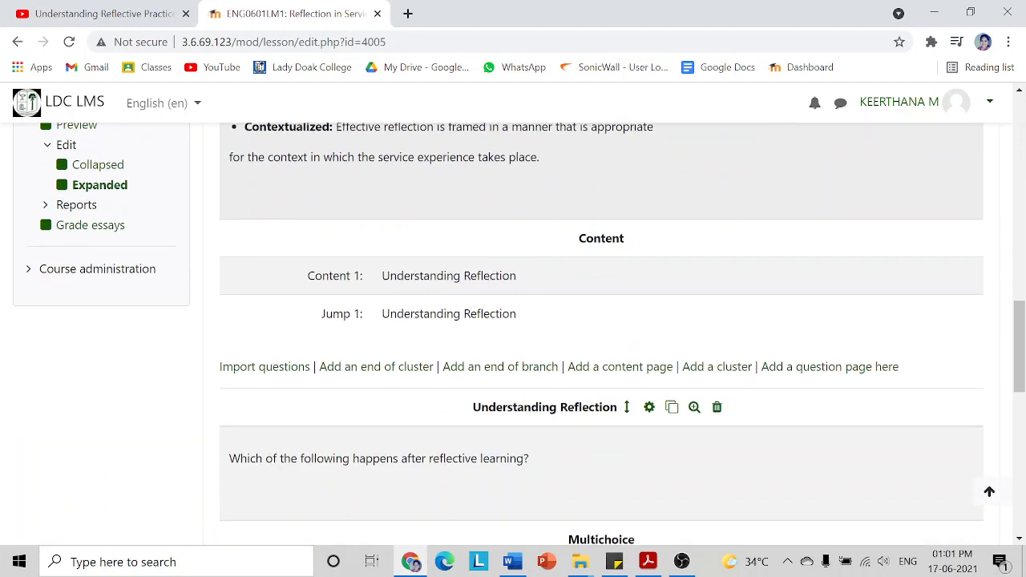
scroll(662, 320, down, 3)
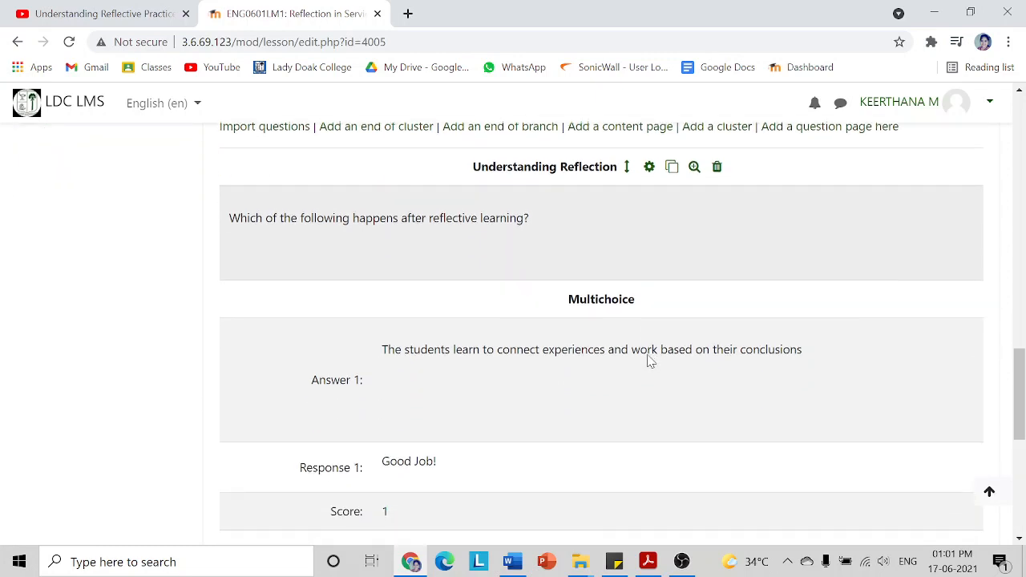
scroll(651, 362, down, 2)
scroll(651, 361, up, 4)
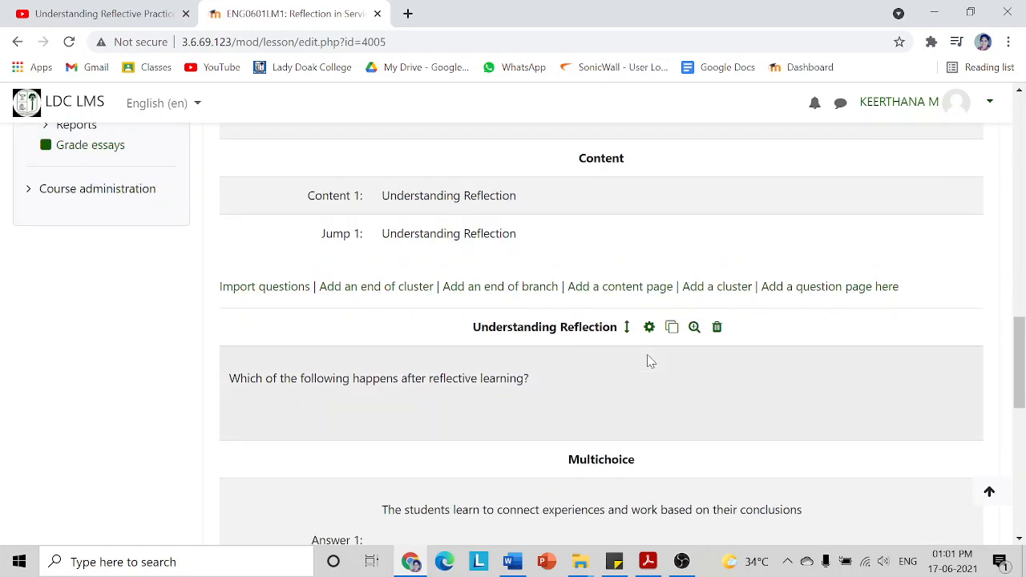
scroll(651, 362, down, 7)
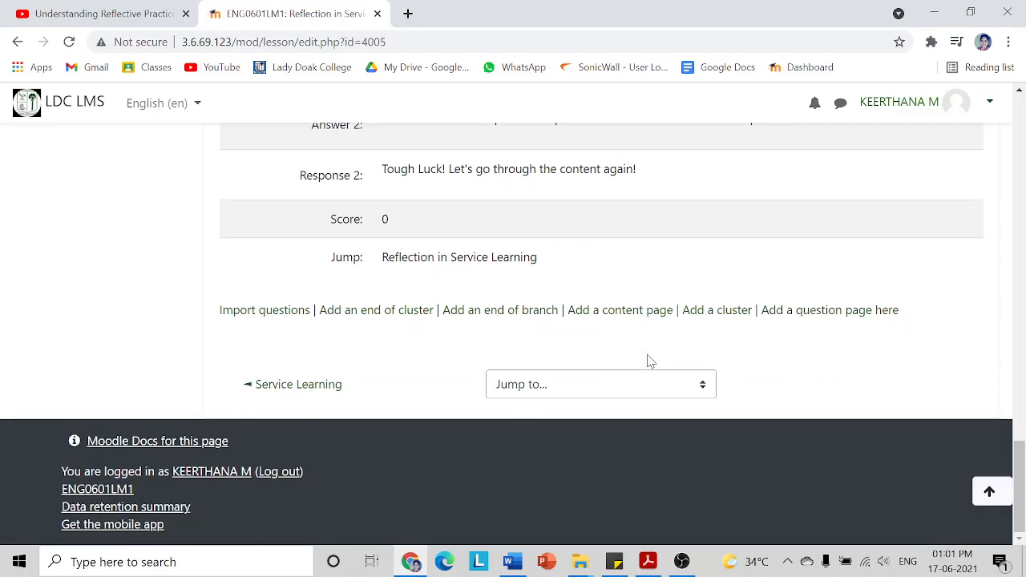
scroll(651, 362, up, 15)
scroll(650, 361, up, 3)
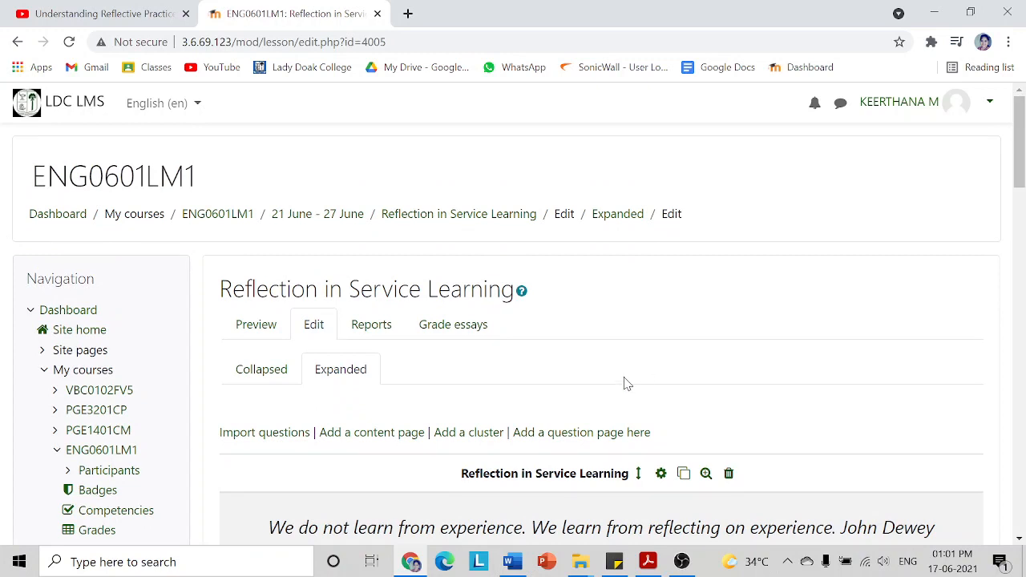
click(686, 566)
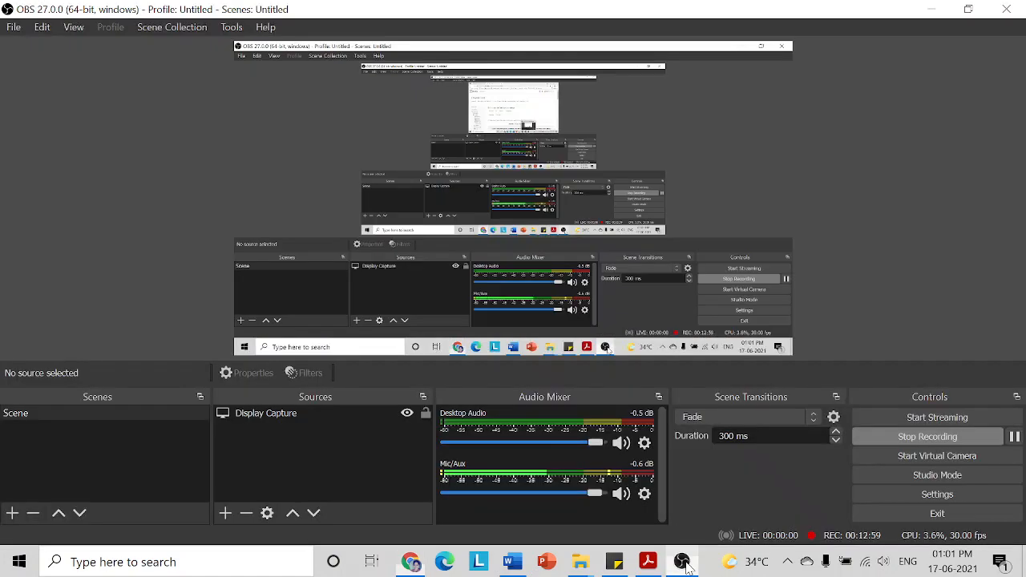